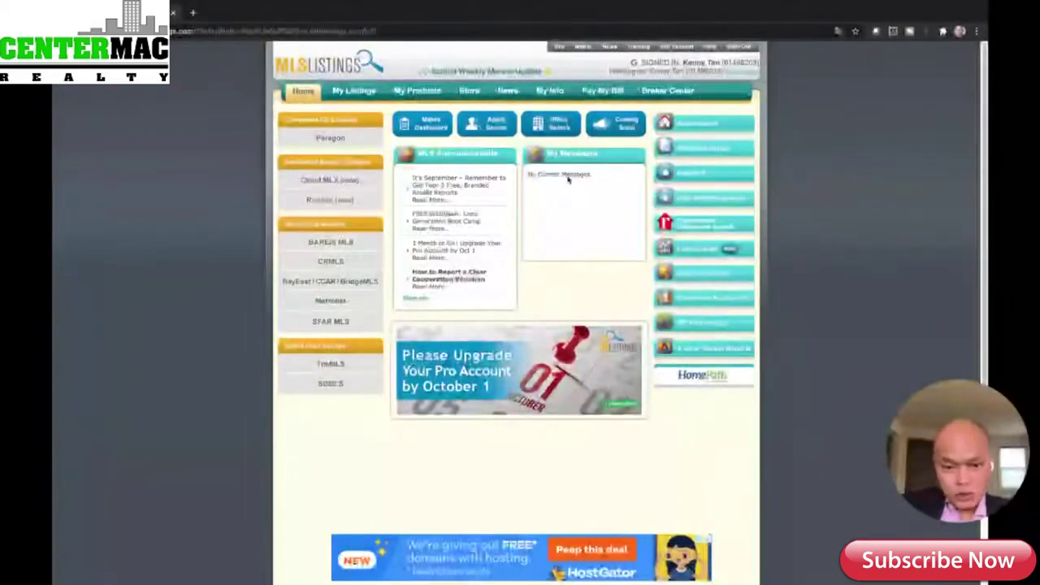
- Launch Matrix residential search from the MLSListings portal and select the listing statuses to include
click(702, 150)
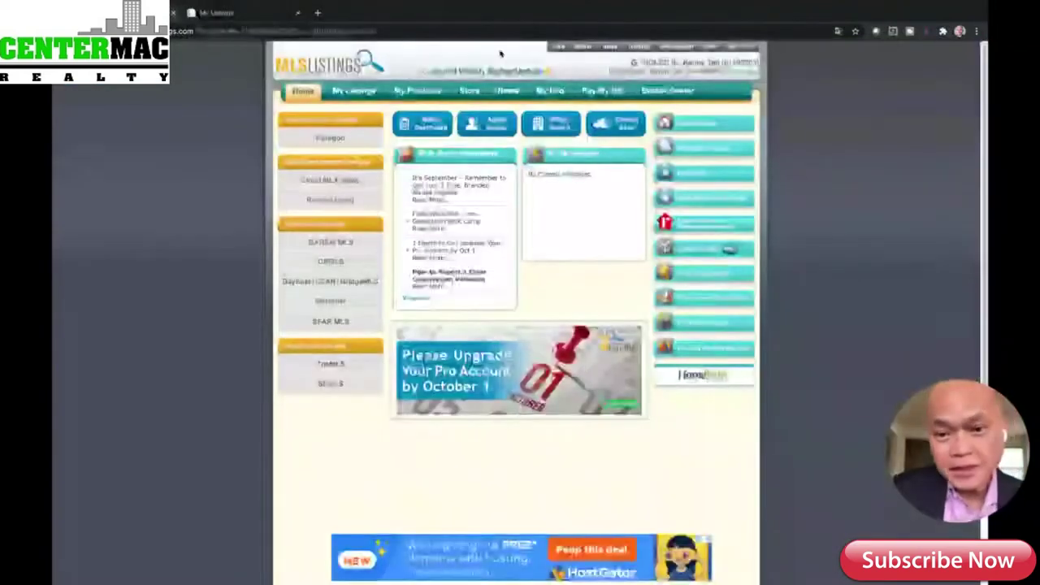
click(695, 124)
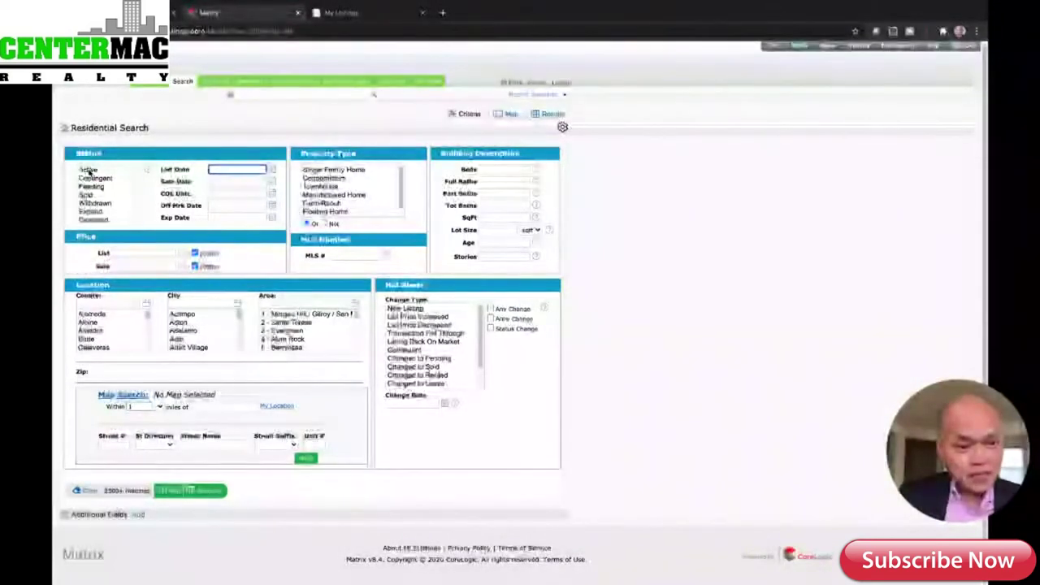
drag(89, 169, 93, 219)
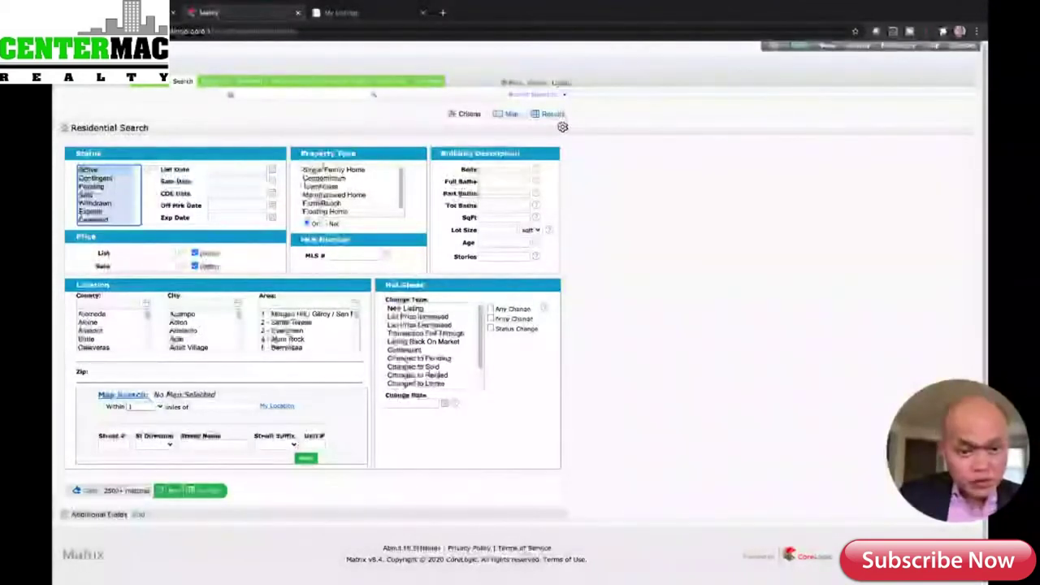
- Choose Manufactured Home property type and a $160–180K list price range, then view the 42-match count
drag(325, 170, 363, 199)
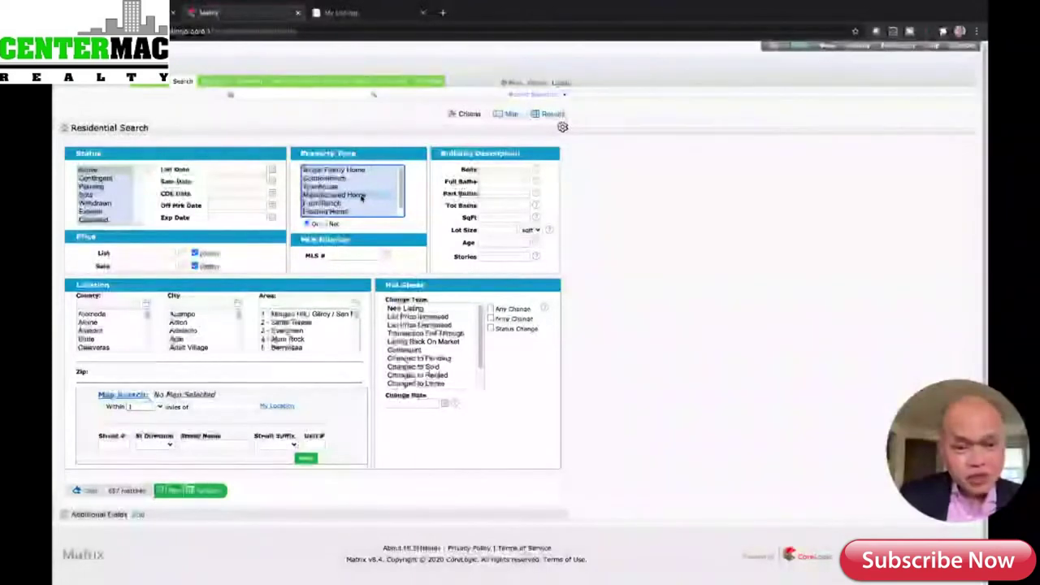
click(123, 254)
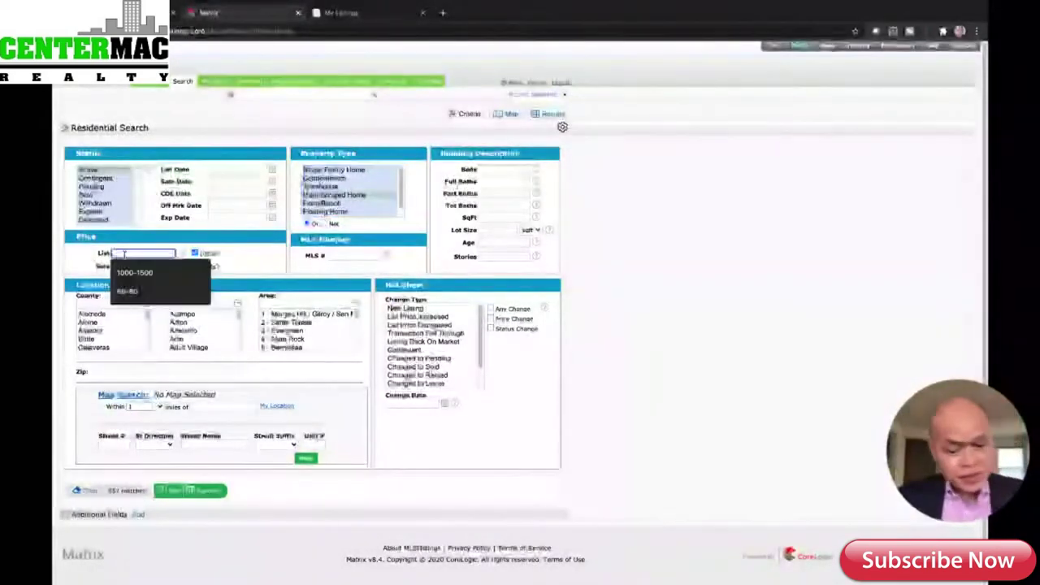
text(1)
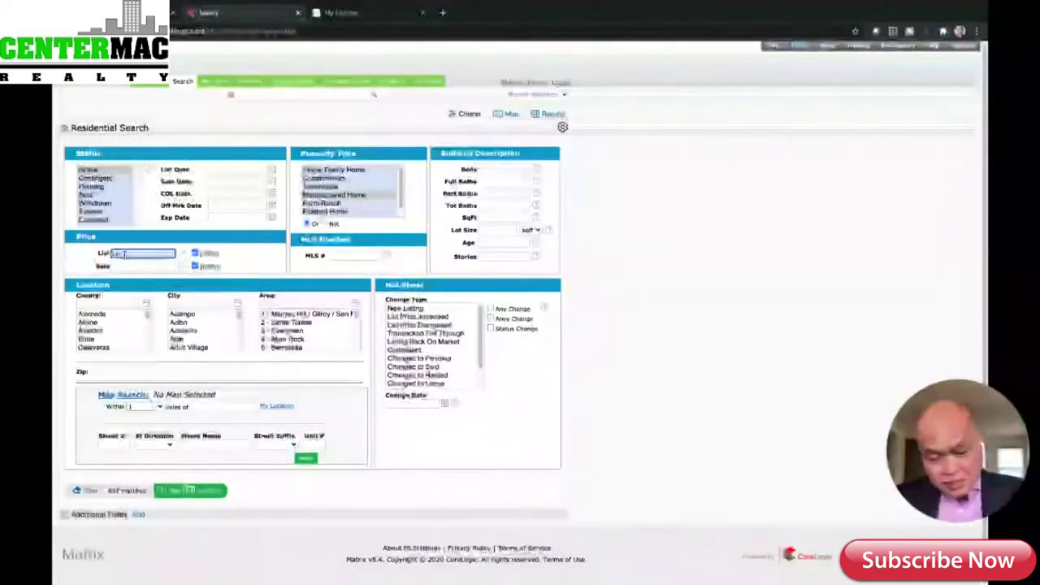
text(000)
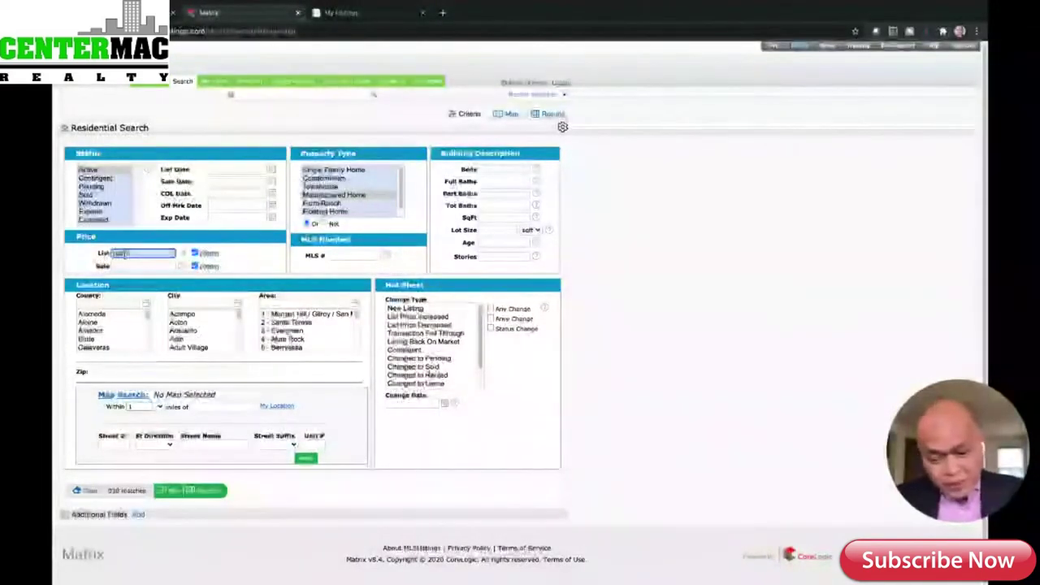
text(-1500)
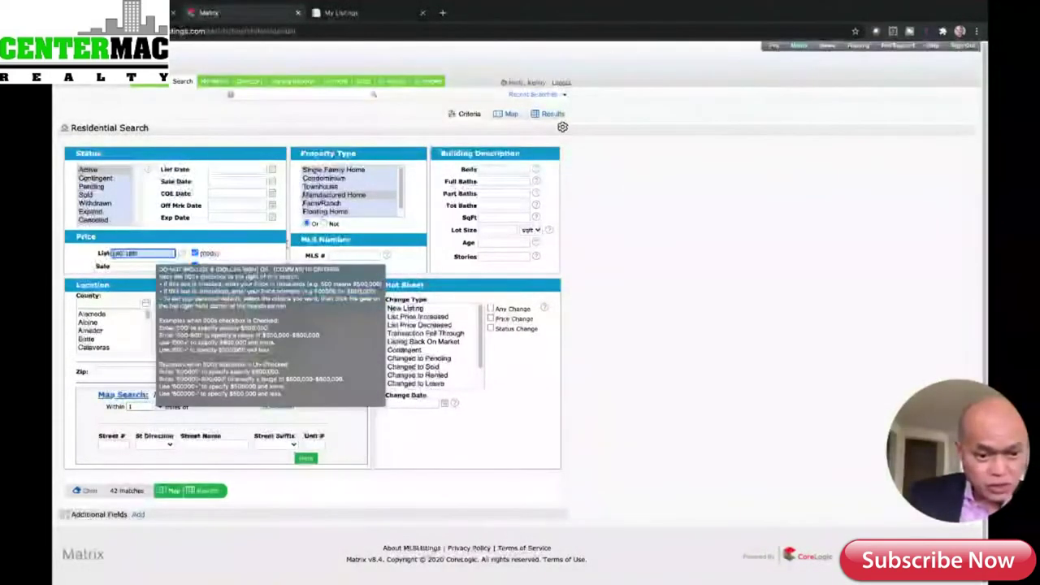
click(258, 255)
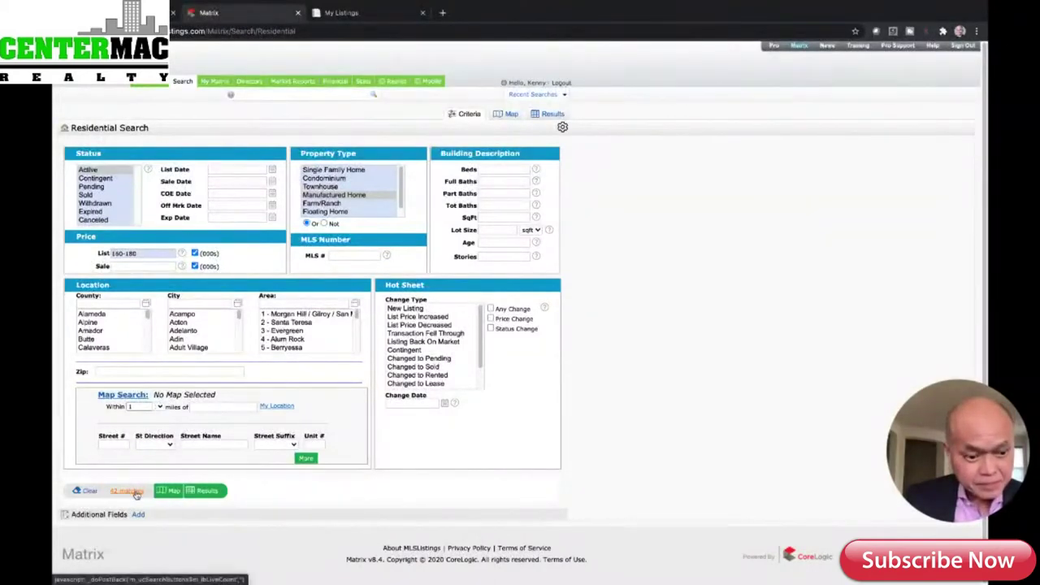
click(137, 493)
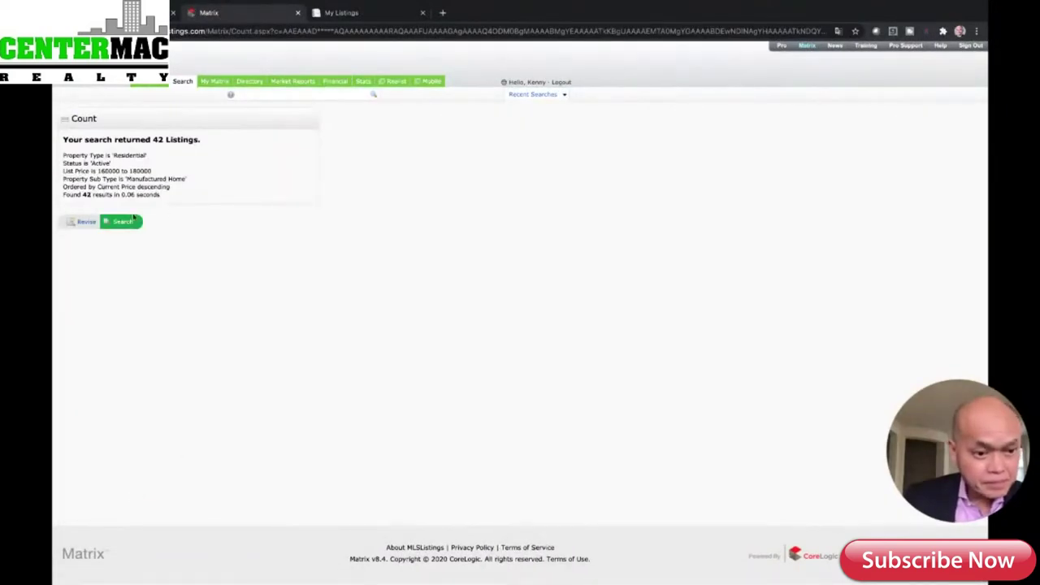
- List the 42 matching listings and page through the results, ending on listings 26–42
click(123, 224)
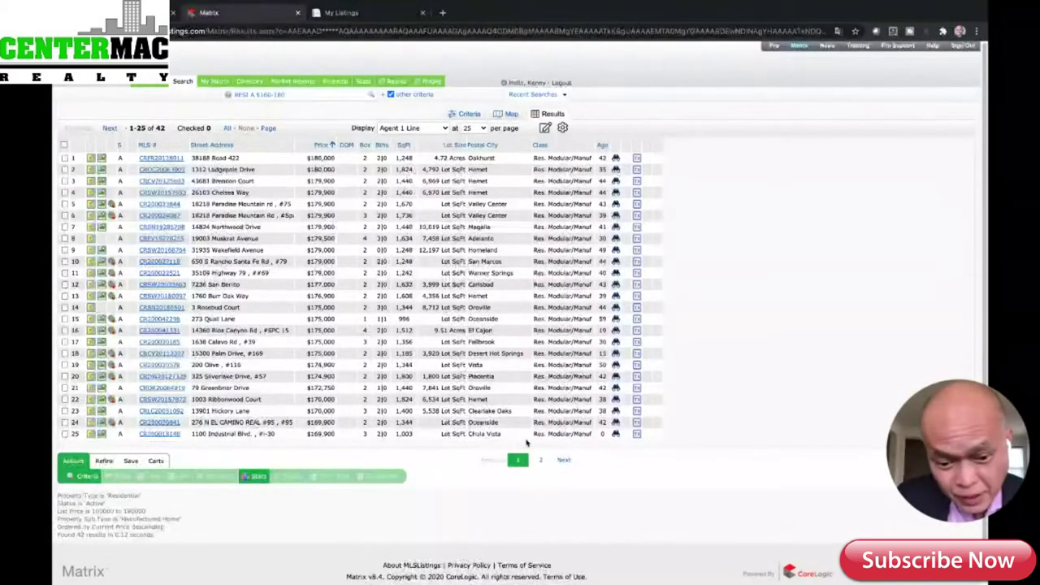
click(539, 460)
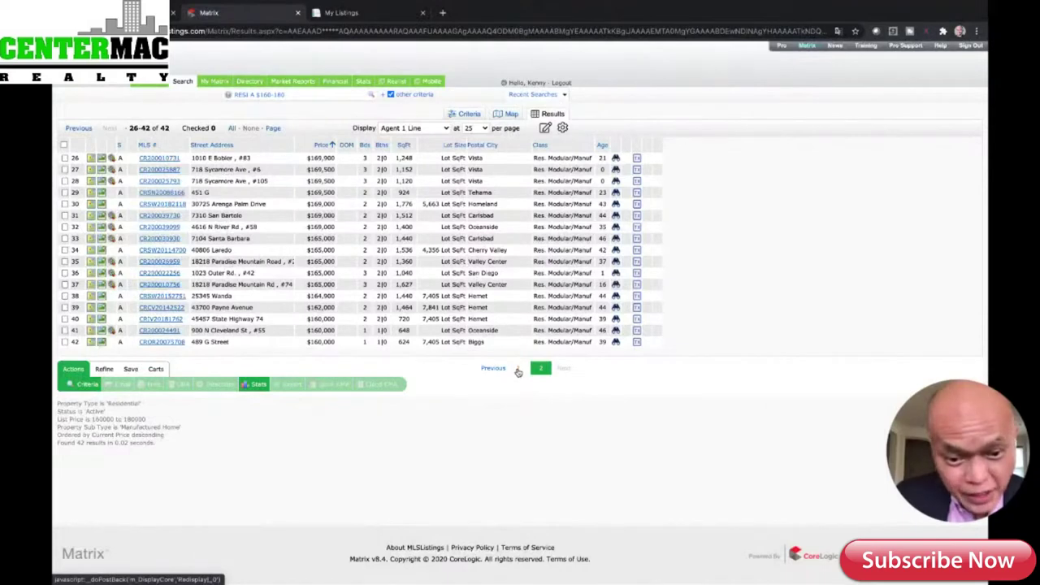
click(518, 370)
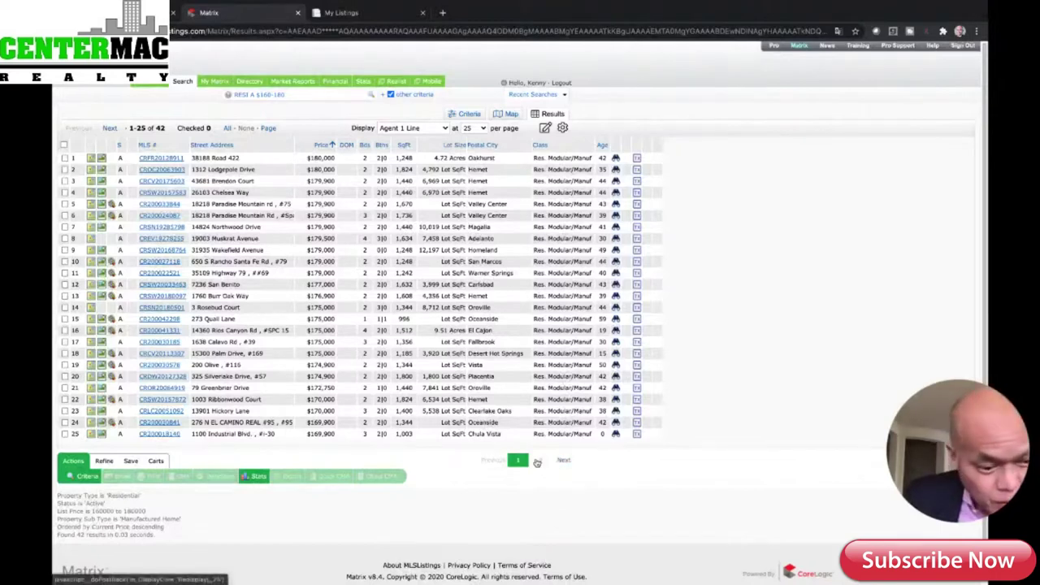
click(561, 461)
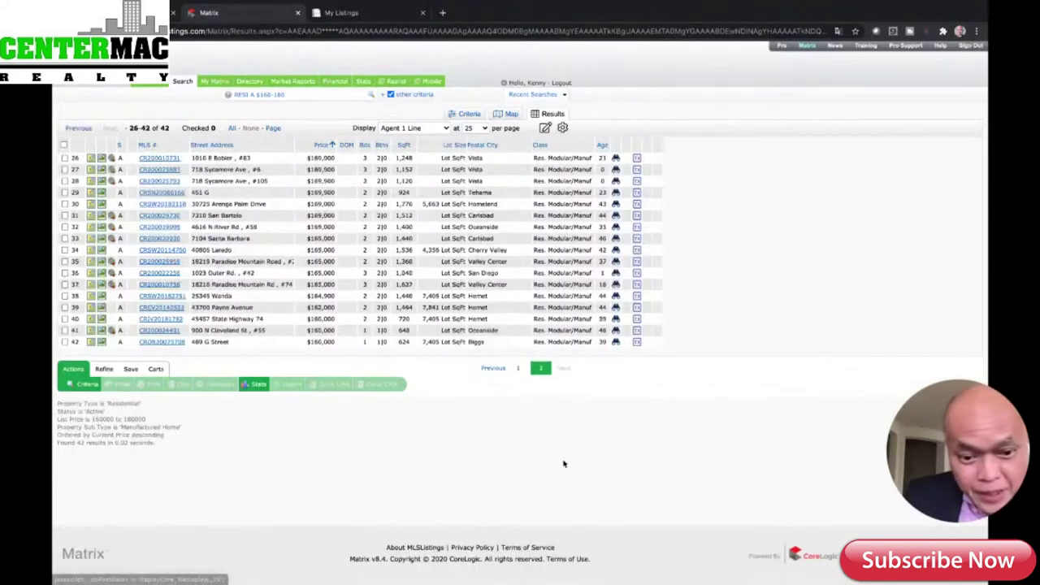
- Flip between result pages 1 and 2, returning to listings 1–25
click(516, 371)
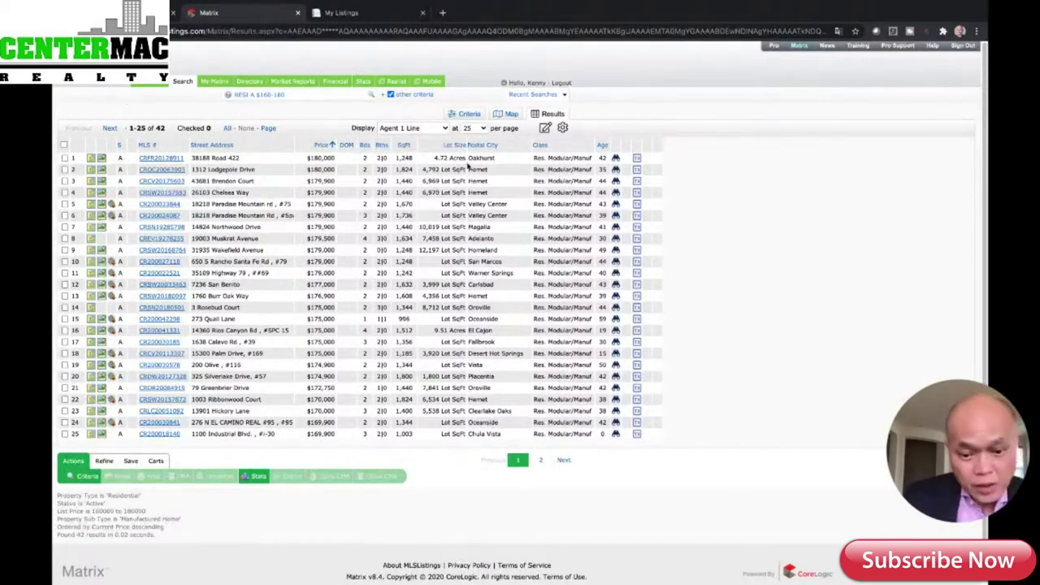
click(564, 462)
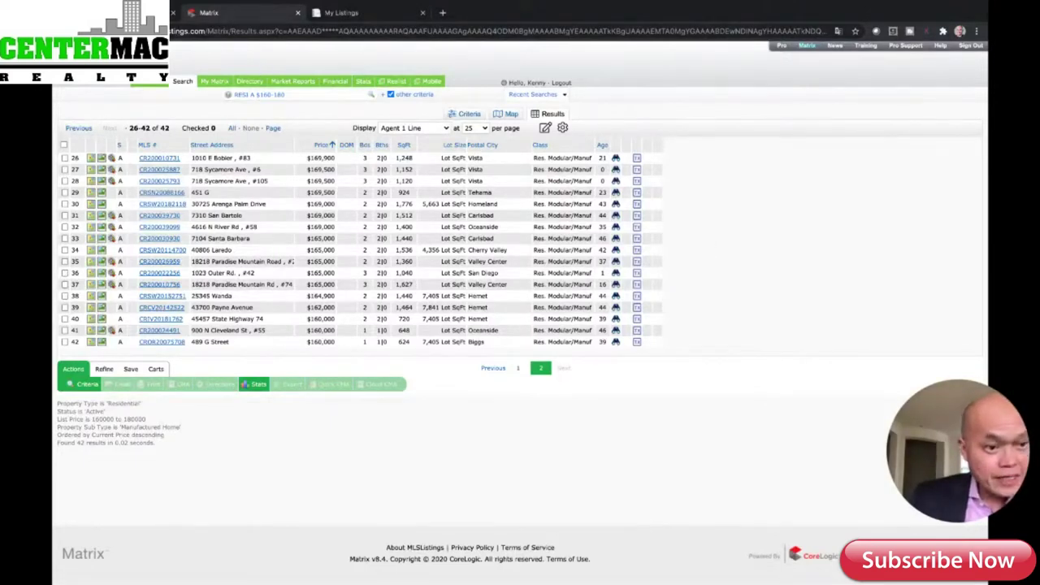
key(alt+Left)
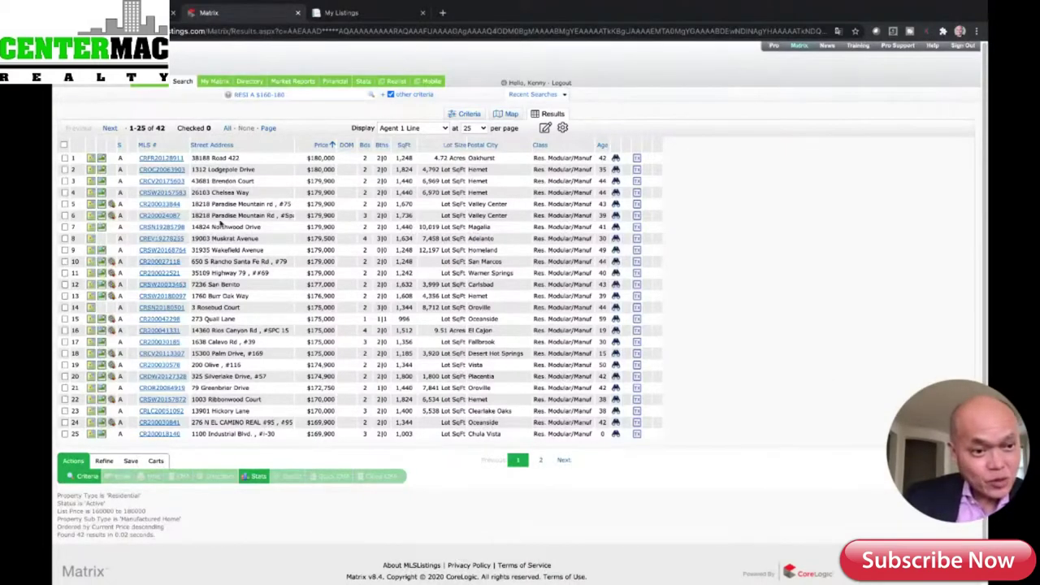
- Open a new browser tab, keeping the Matrix results in the other tab
mouse_move(215, 80)
mouse_move(183, 82)
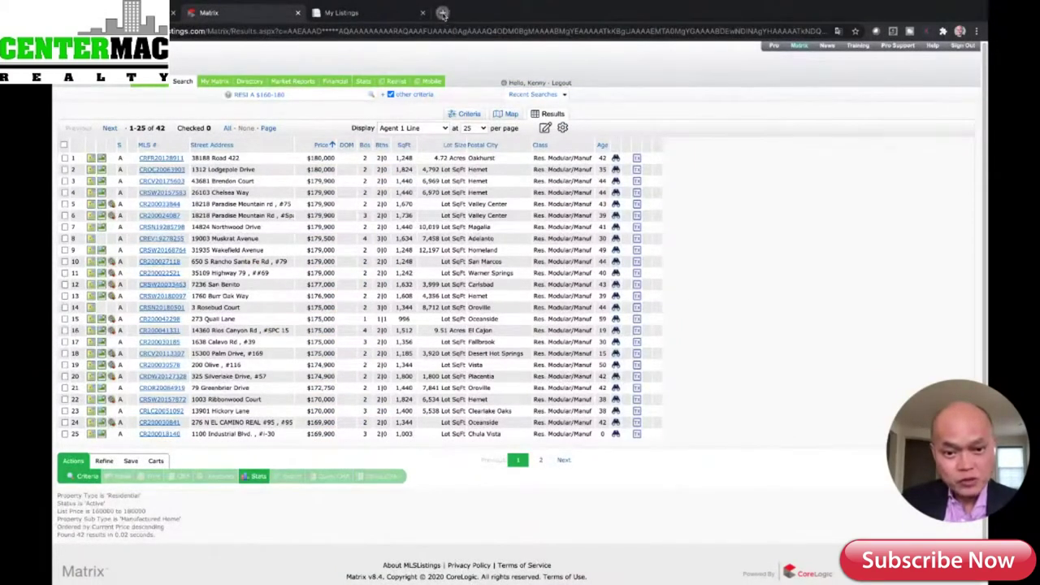
click(443, 14)
- Google 'zipforms' and open the Transaction Products - C.A.R. result
click(520, 223)
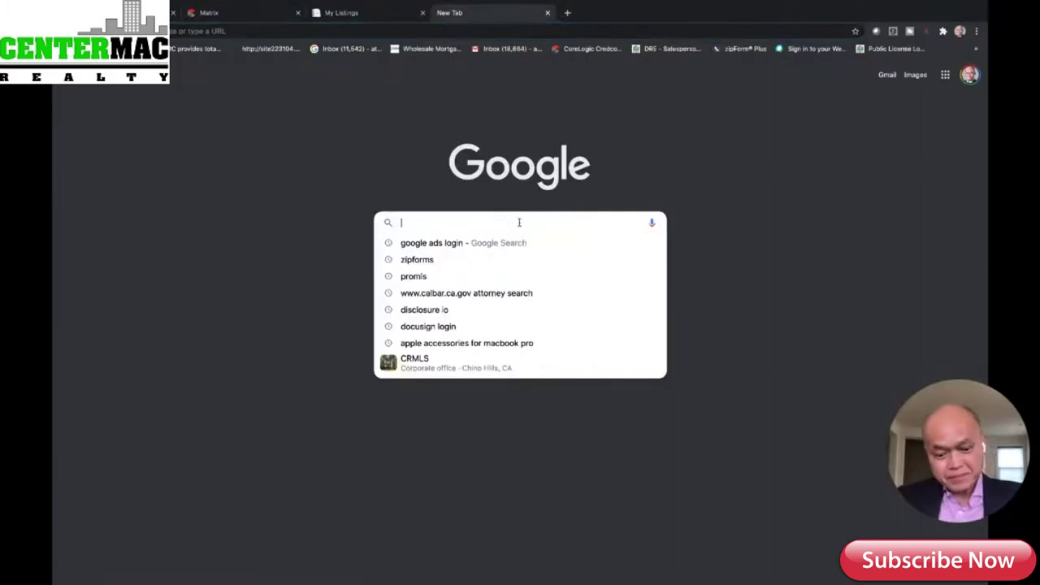
text(zipf)
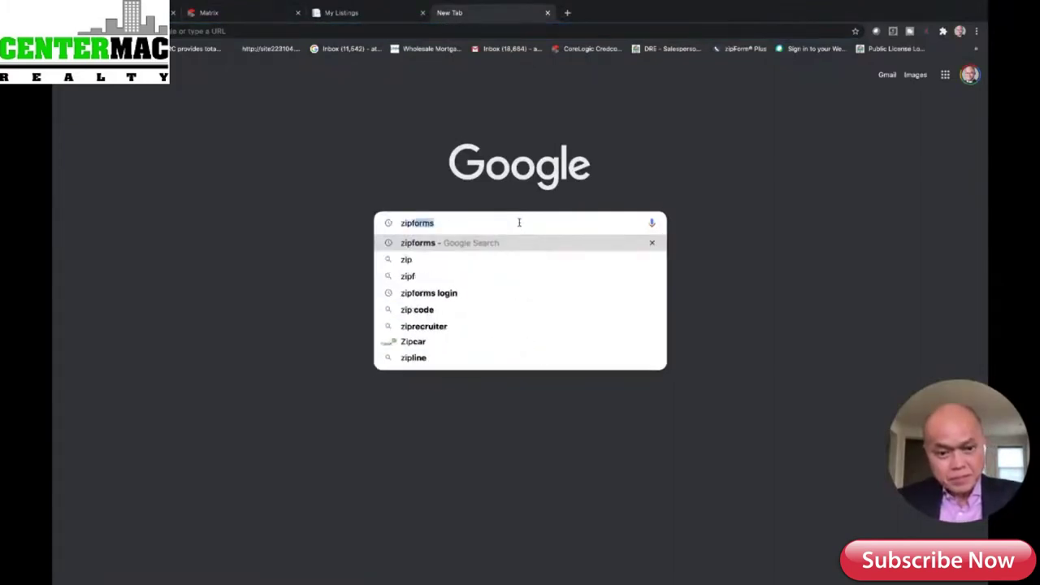
text(orms)
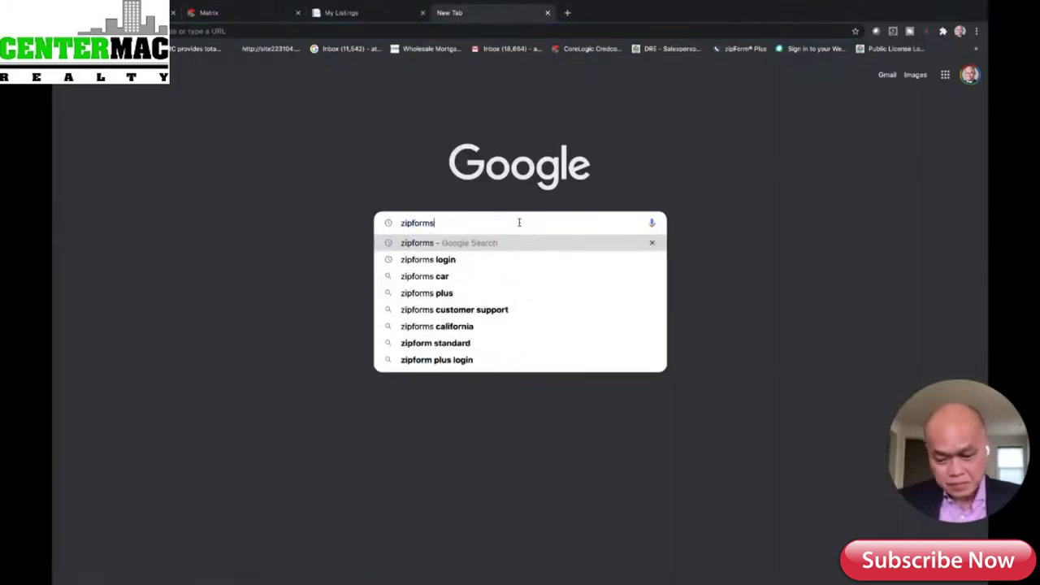
key(Return)
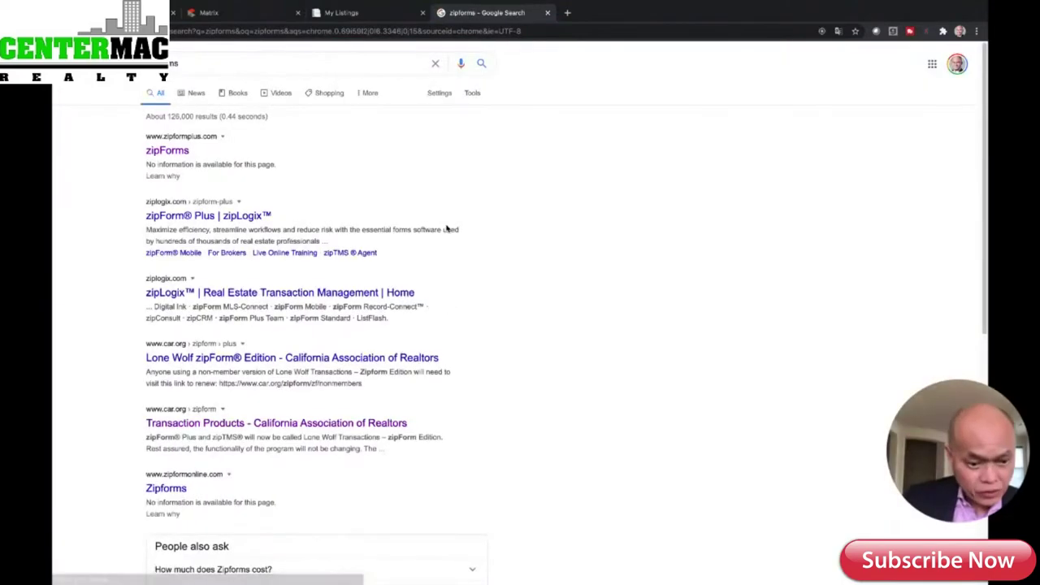
click(275, 424)
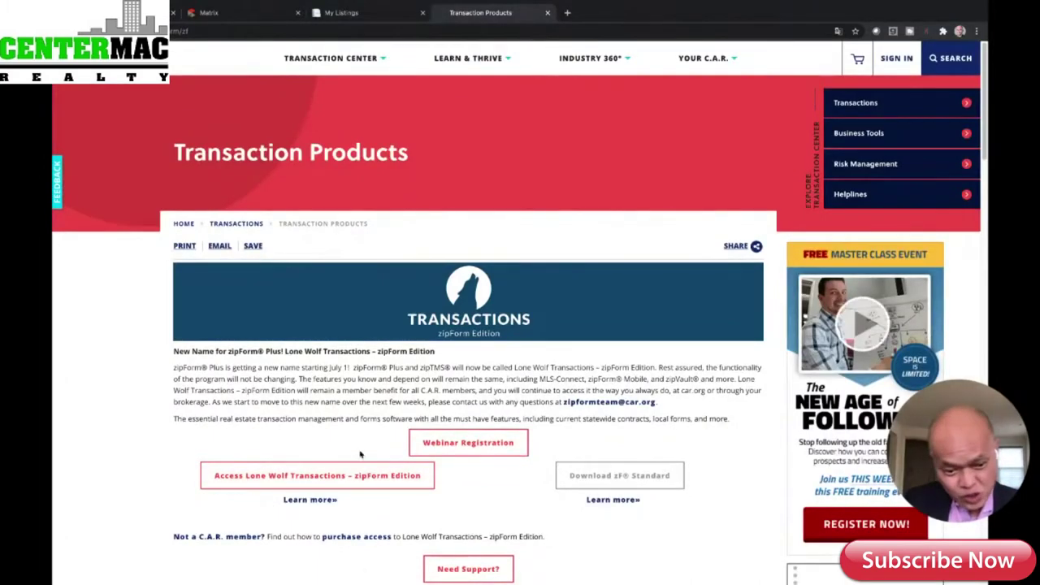
- Launch Lone Wolf Transactions – zipForm Edition, signing in and continuing through to Transactions
click(326, 475)
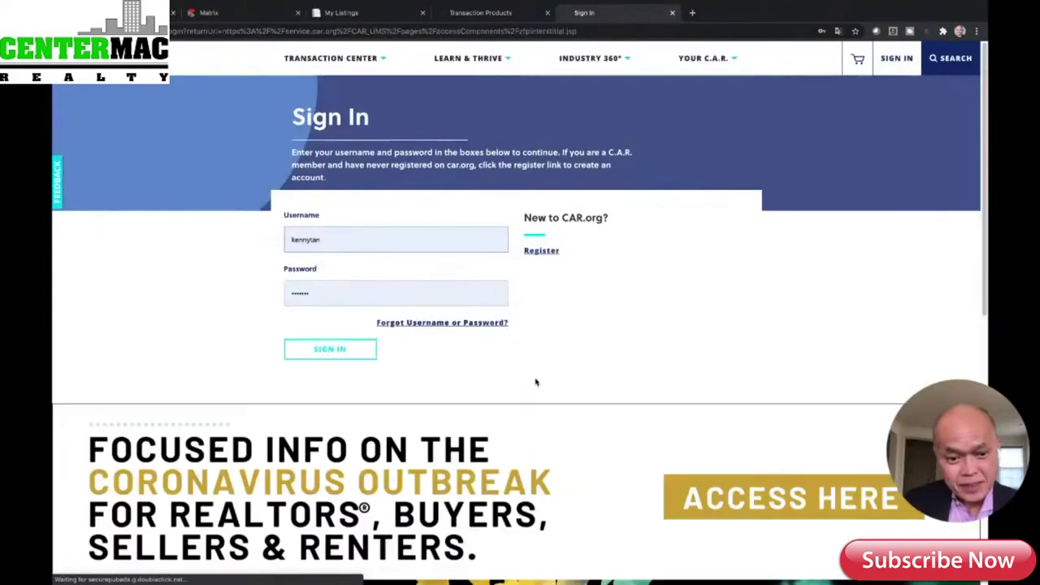
click(332, 348)
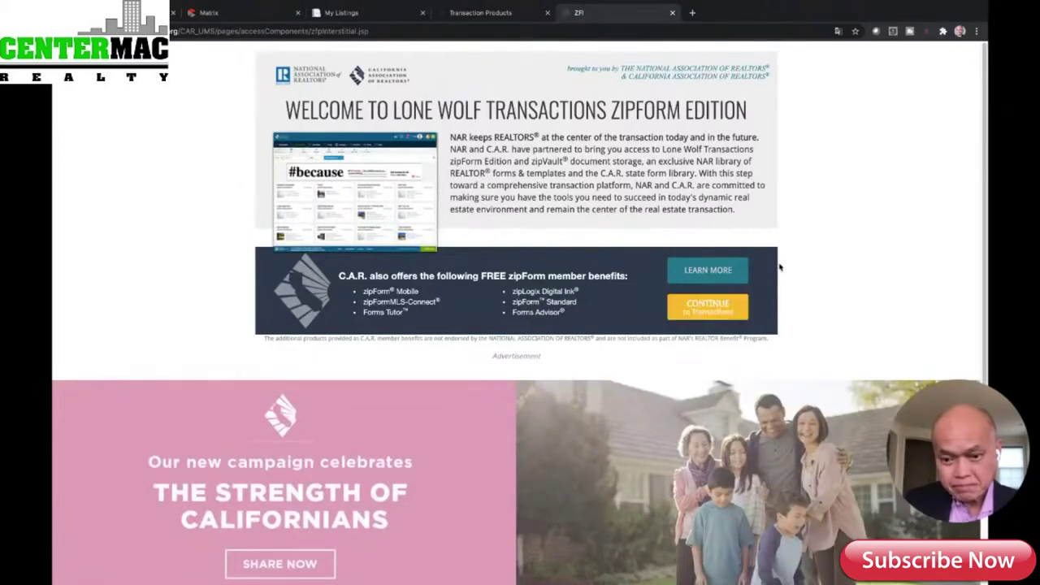
click(703, 313)
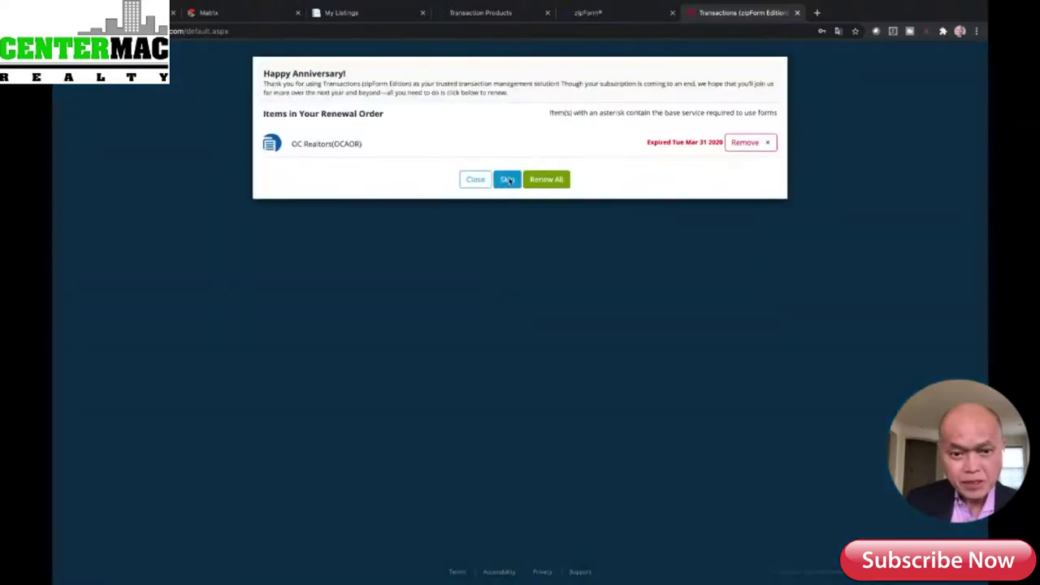
- Skip the renewal notice and show the top transaction's Documents tab
click(507, 180)
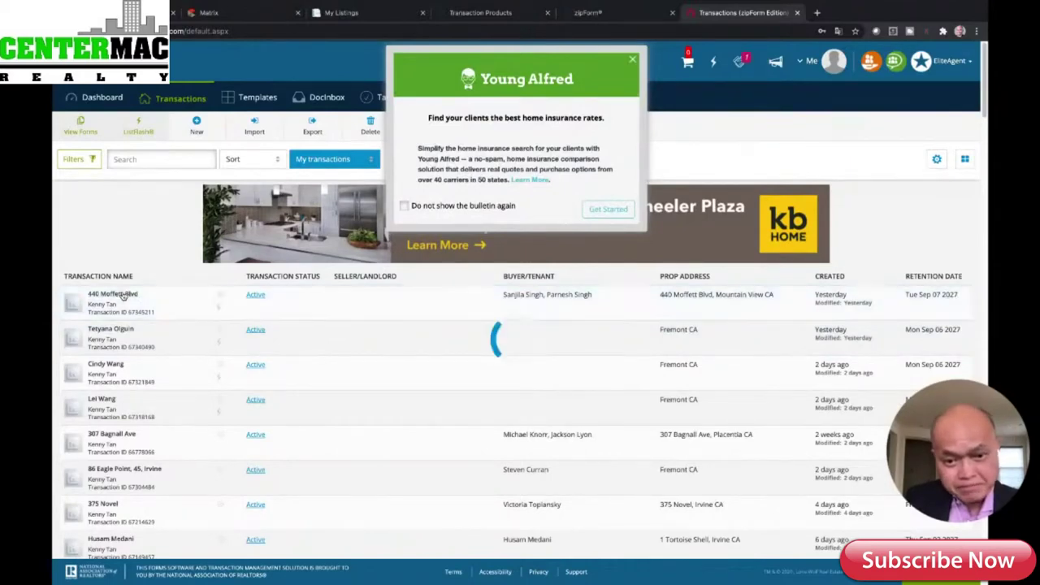
click(122, 295)
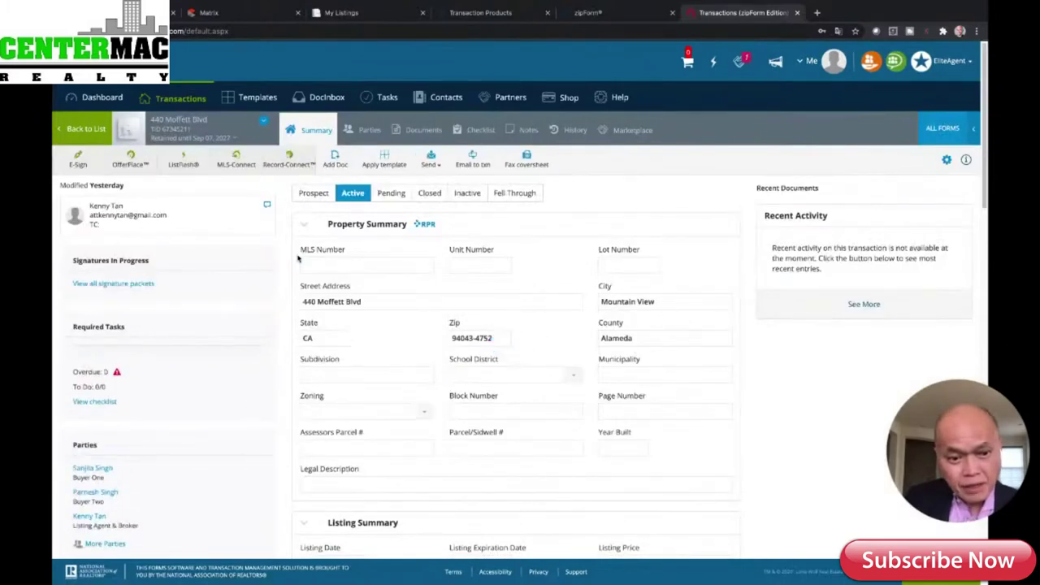
click(370, 133)
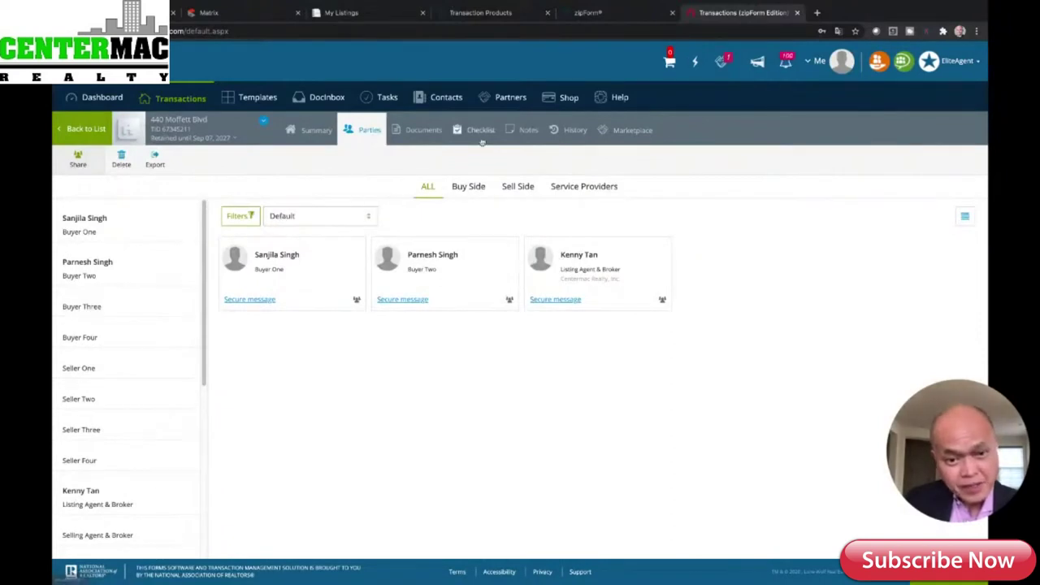
click(423, 130)
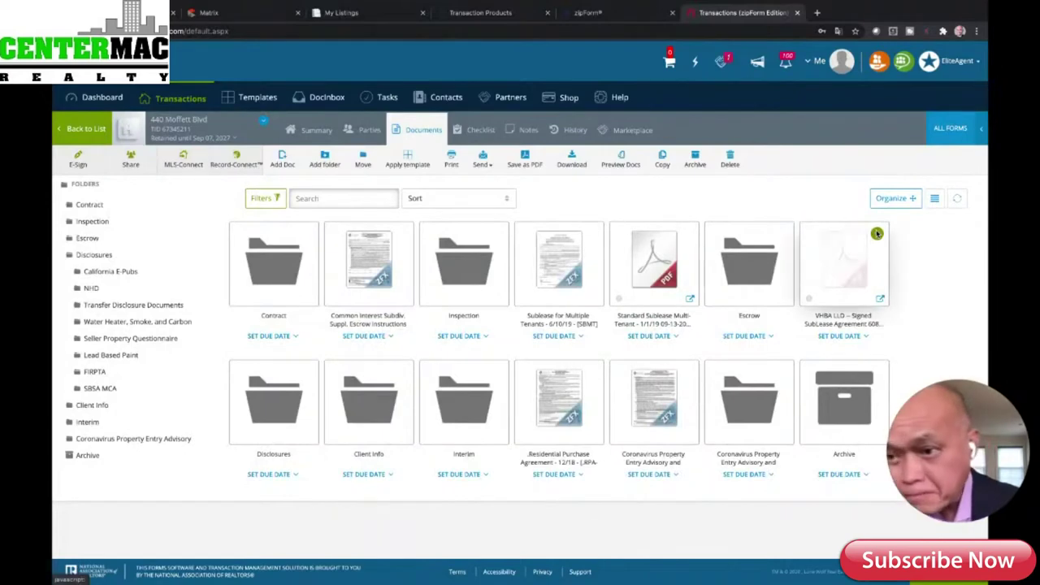
- Search the form libraries for 'manufac' and add Manufactured Home Purchase Agr. and Joint Escrow Instructions
click(971, 138)
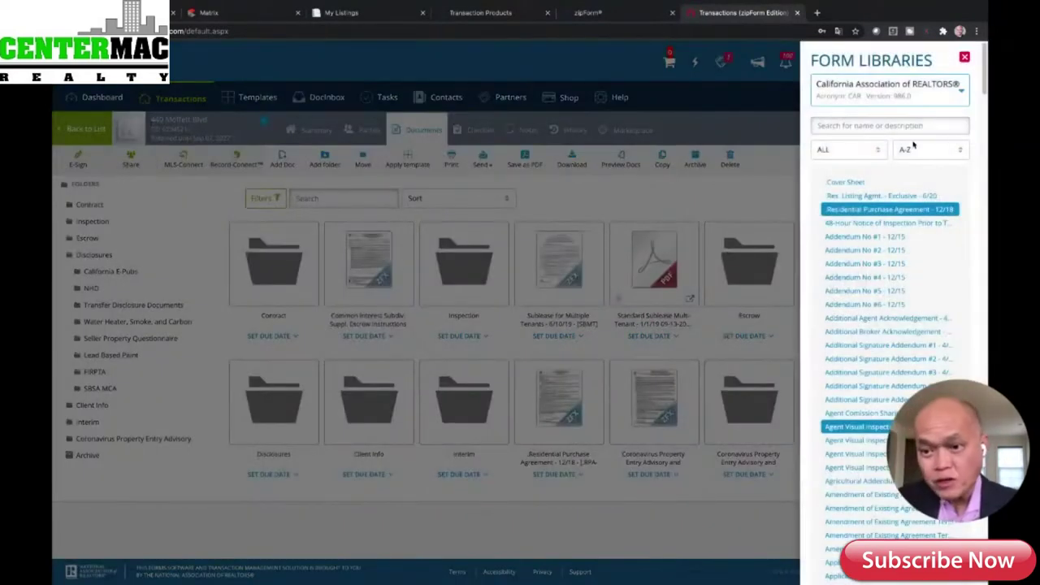
click(908, 125)
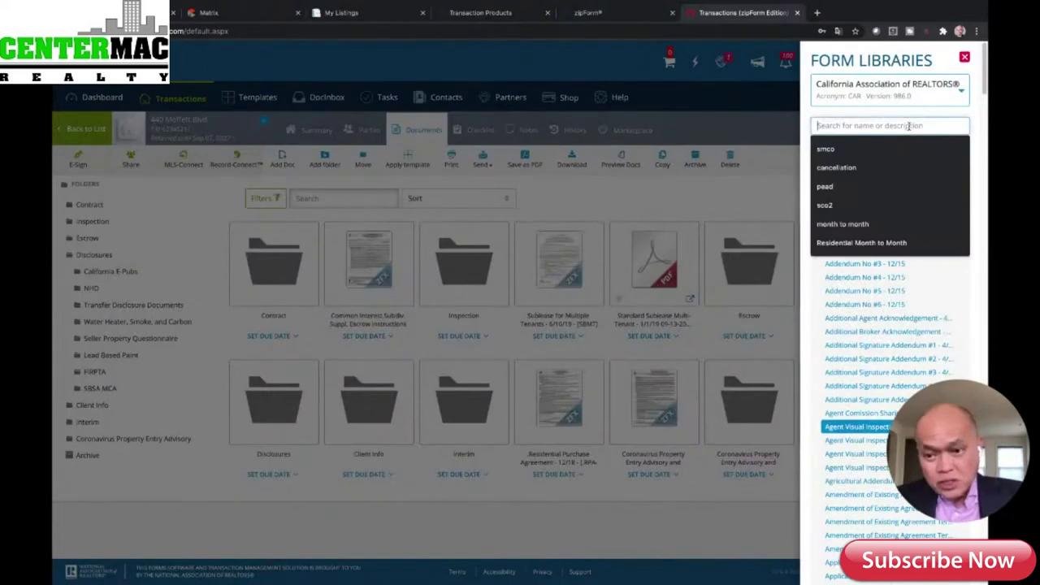
text(mau)
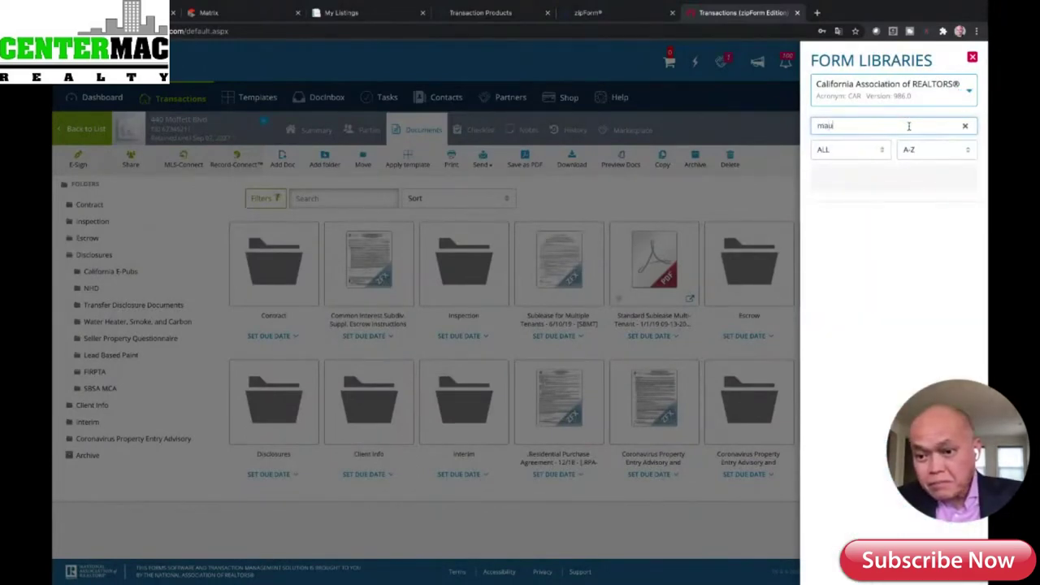
text(n)
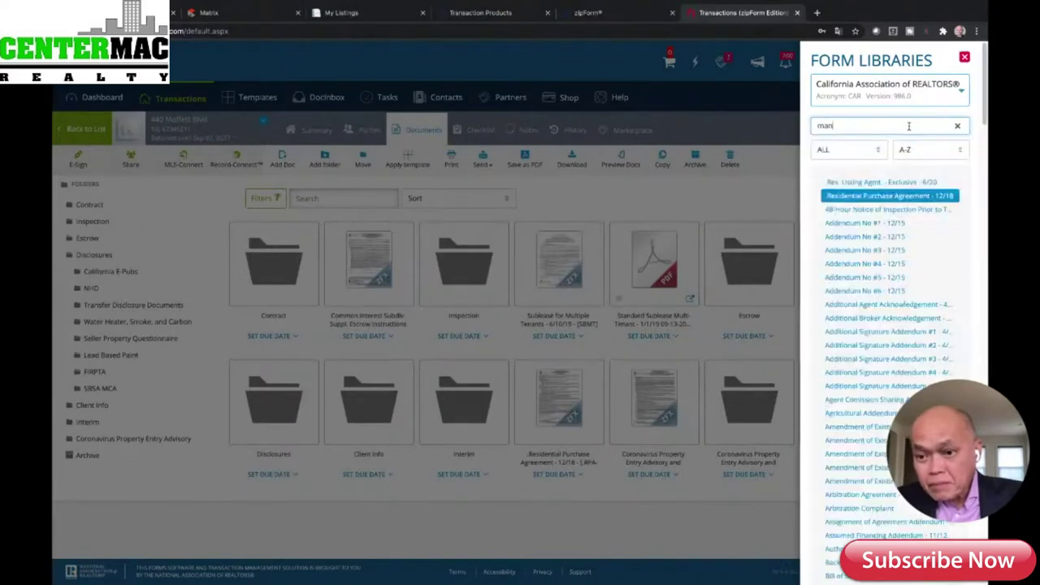
text(ufac)
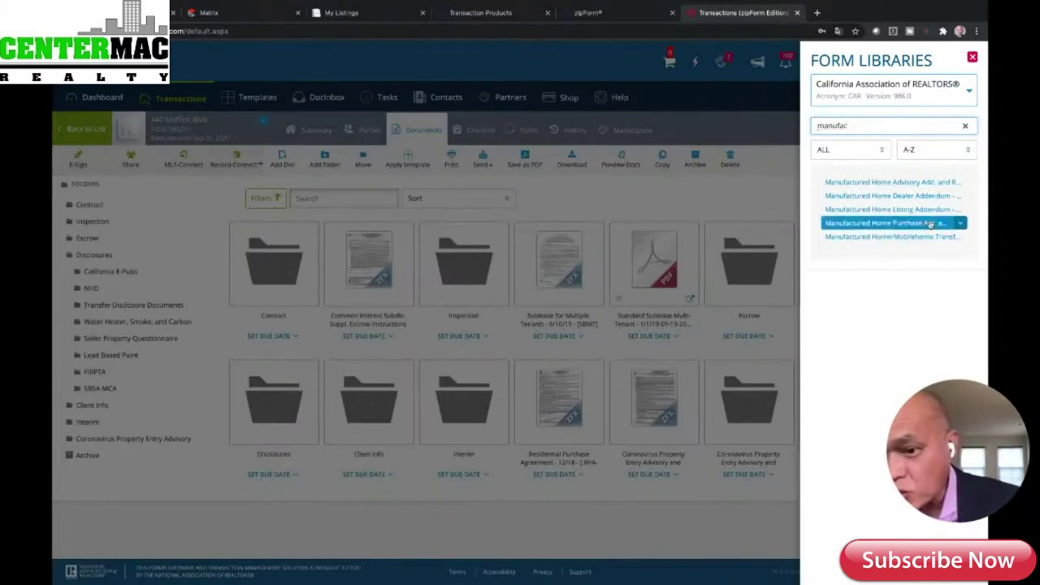
click(930, 224)
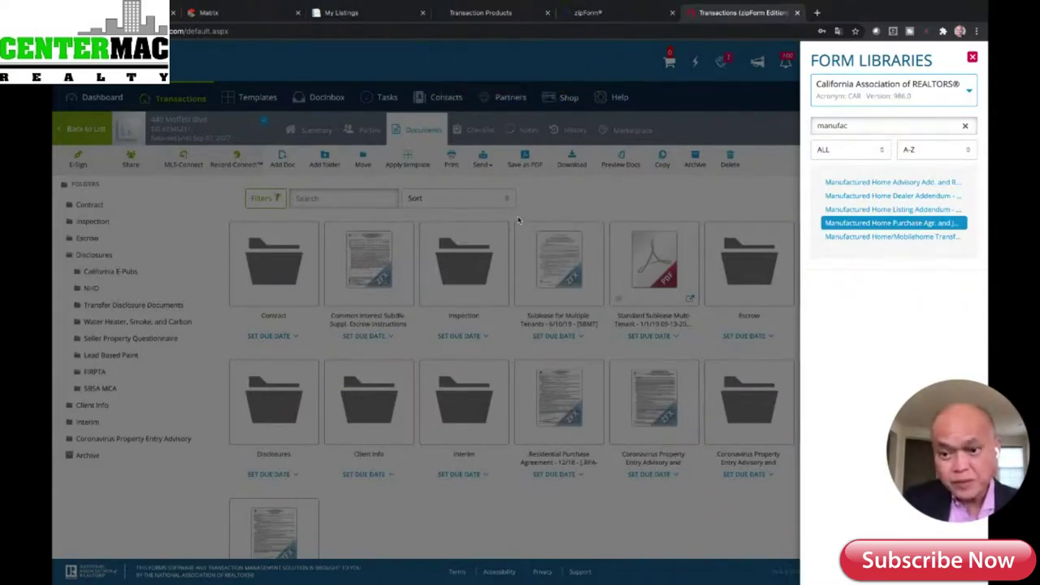
double_click(841, 225)
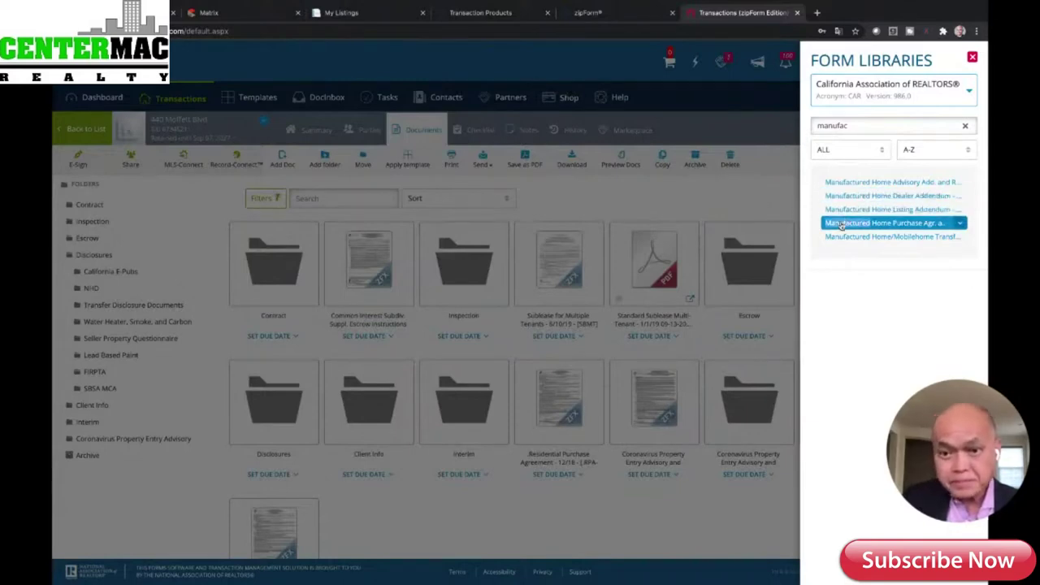
- Filter the transaction's documents by 'Manufactured' and open the Manufactured Home Purchase Agreement
click(655, 168)
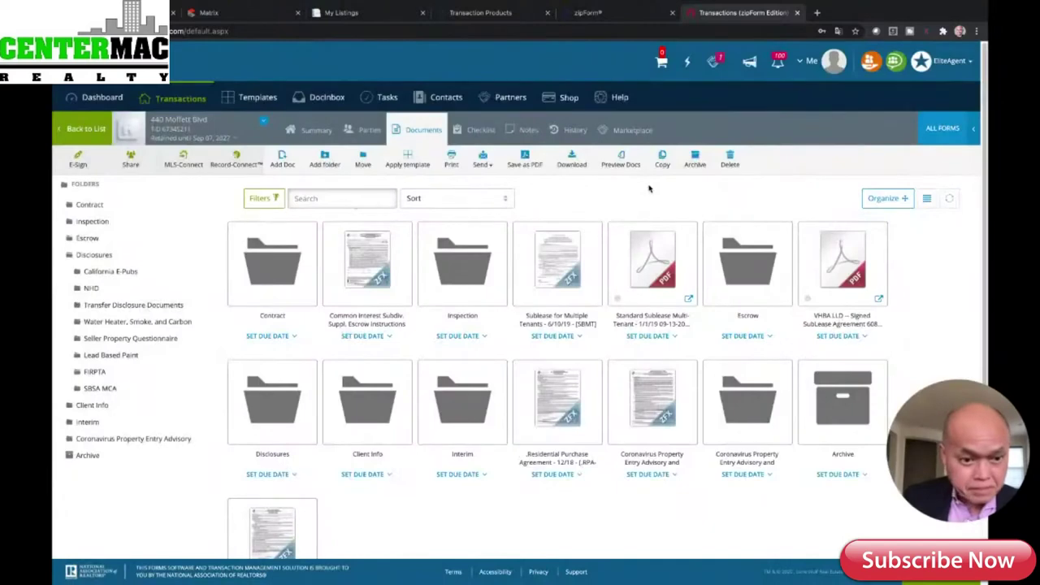
click(346, 199)
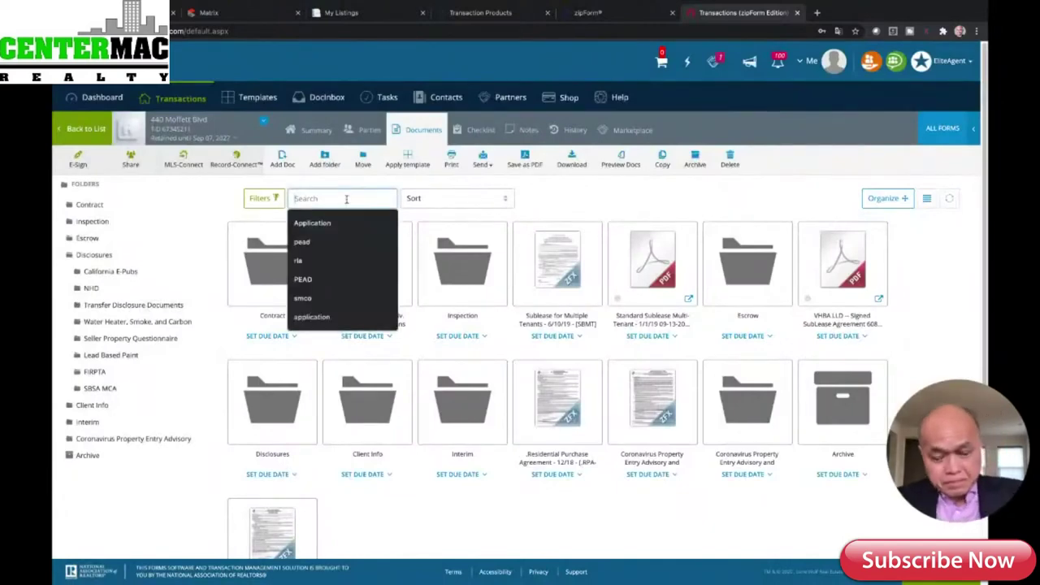
text(Manuf)
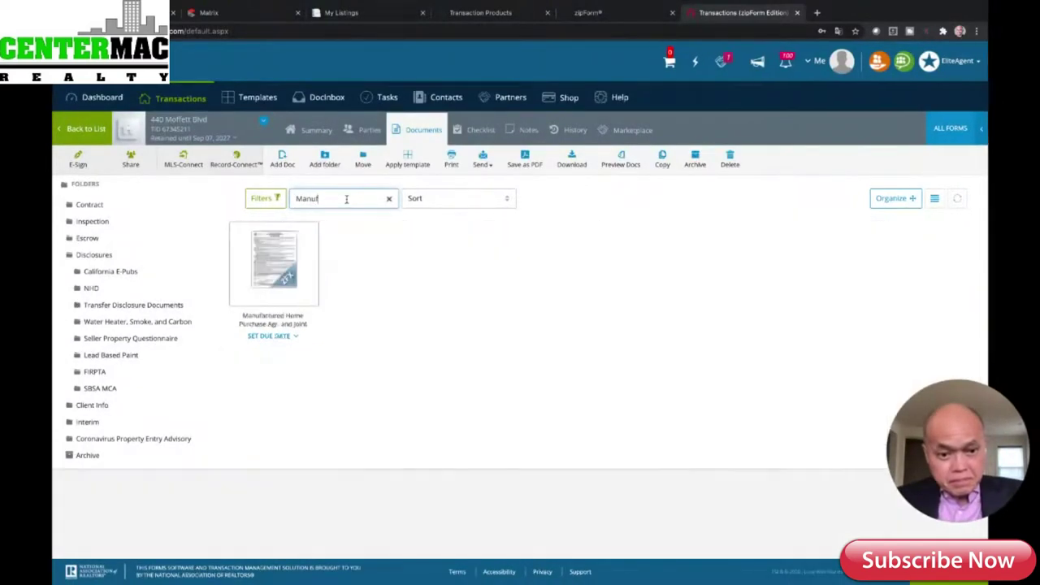
text(actured)
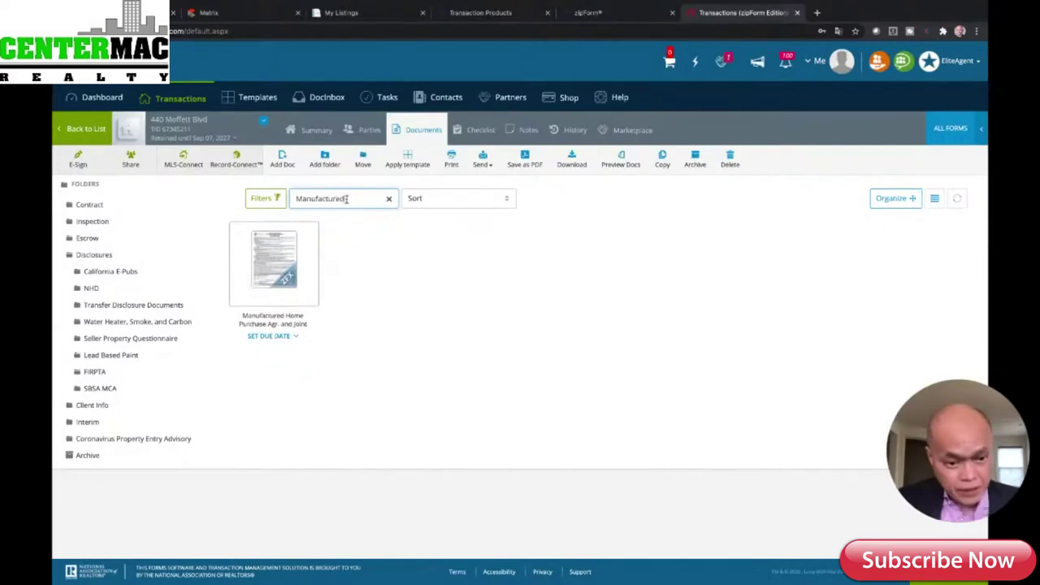
click(278, 265)
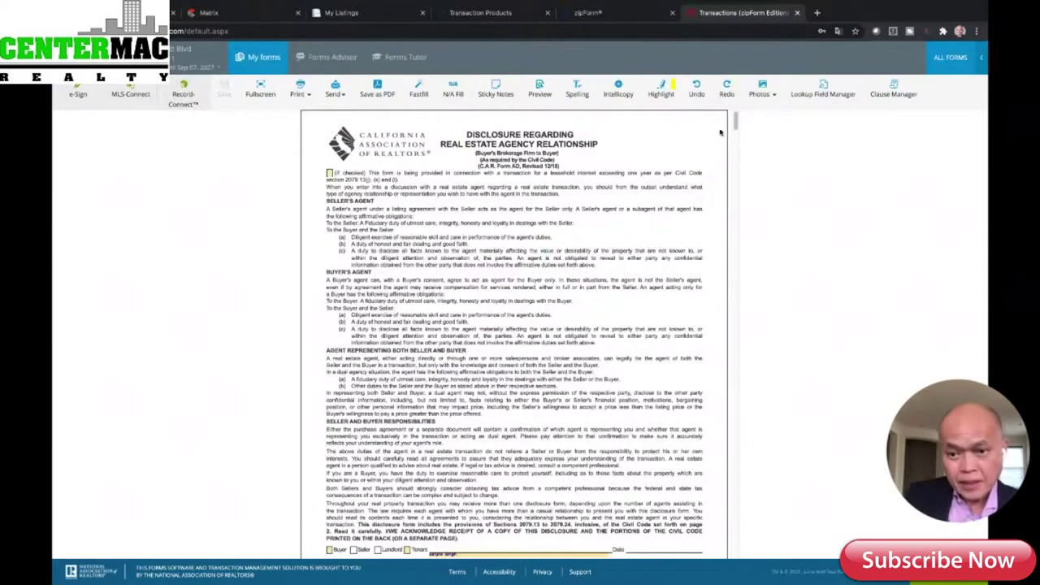
- Mark both agency disclosure acknowledgement lines as Buyer
drag(734, 121, 735, 138)
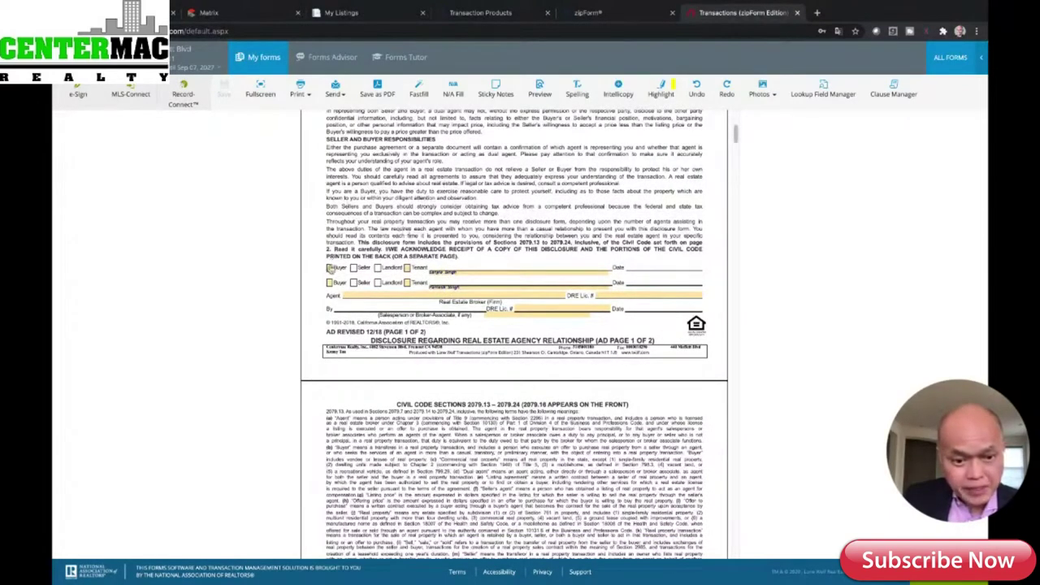
click(329, 267)
click(329, 282)
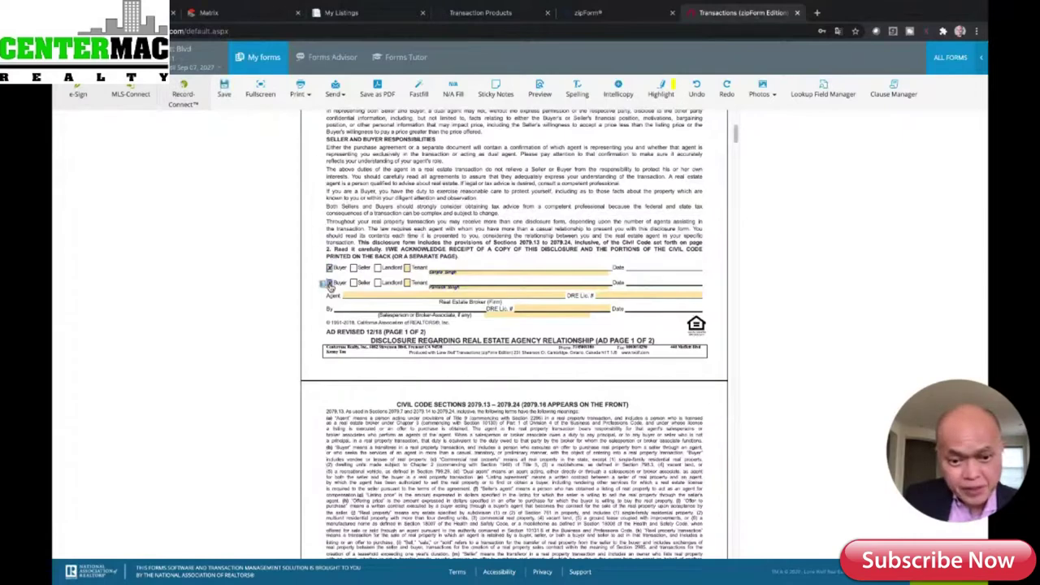
- Enter Centermac Realty, Inc. as the agent firm and fill in its DRE licence number
click(497, 295)
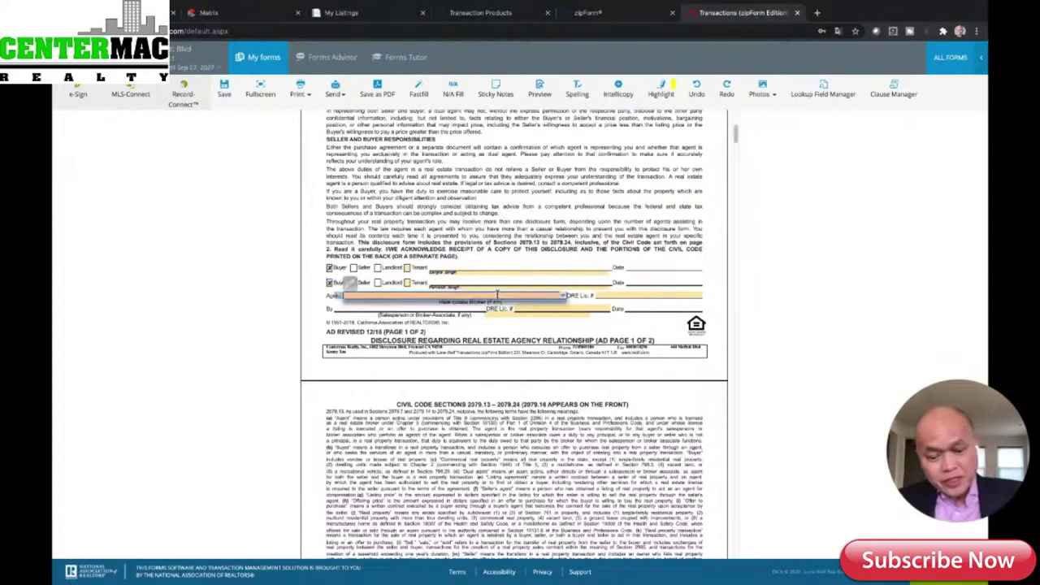
text(Centerma)
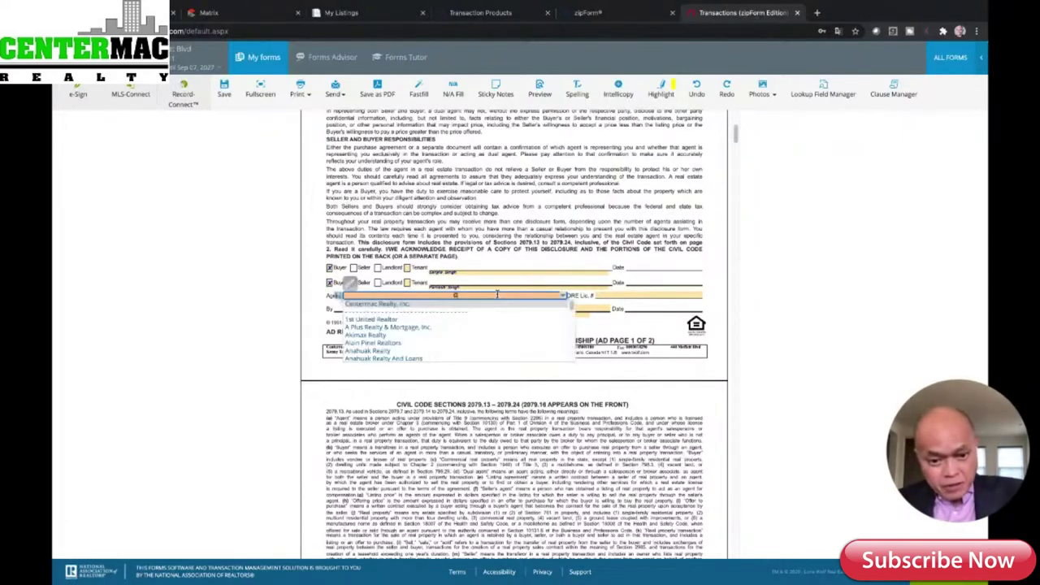
key(BackSpace)
key(BackSpace)
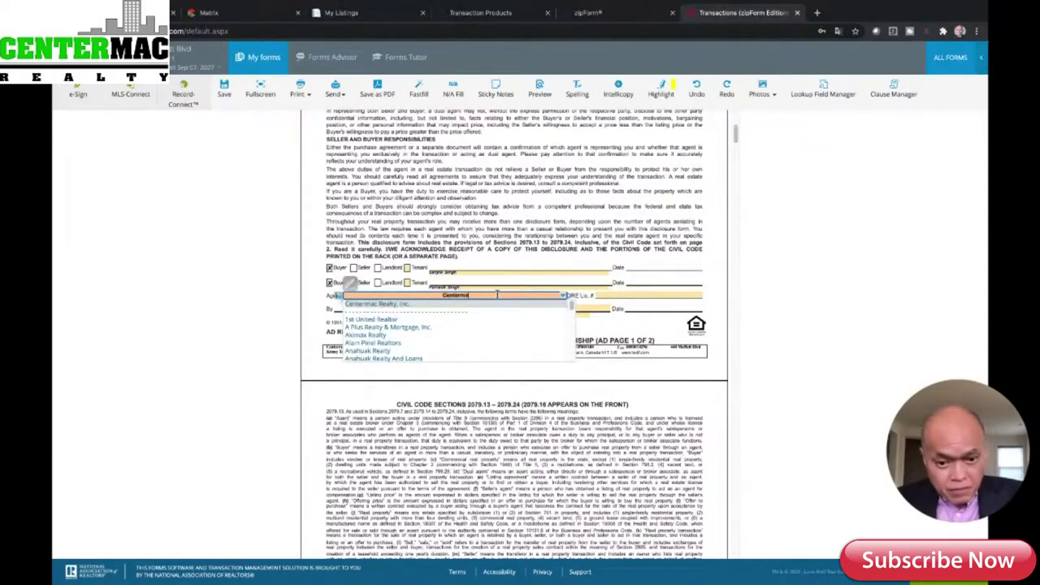
text(c Real)
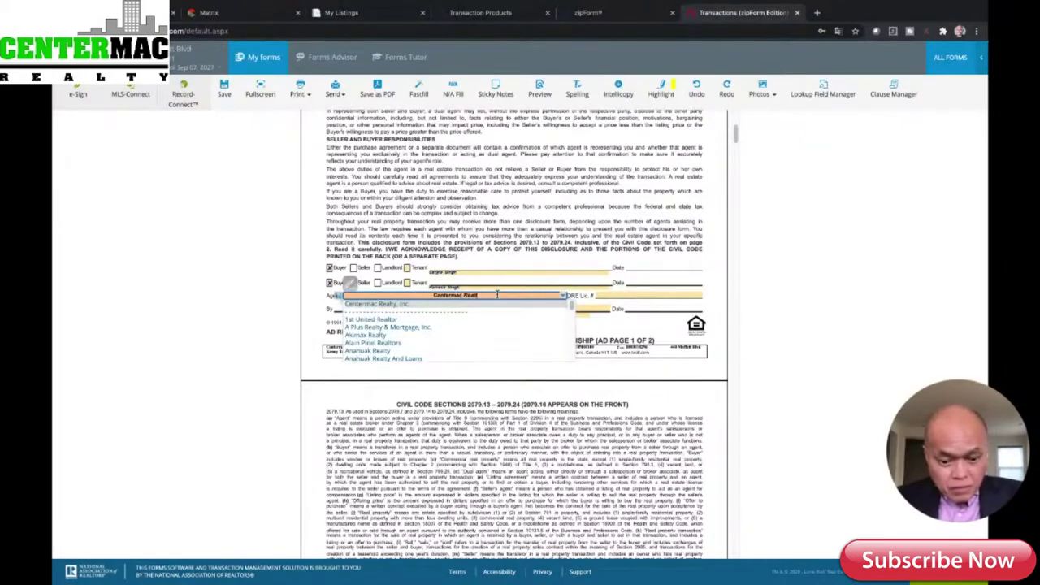
text(ty, Inc.)
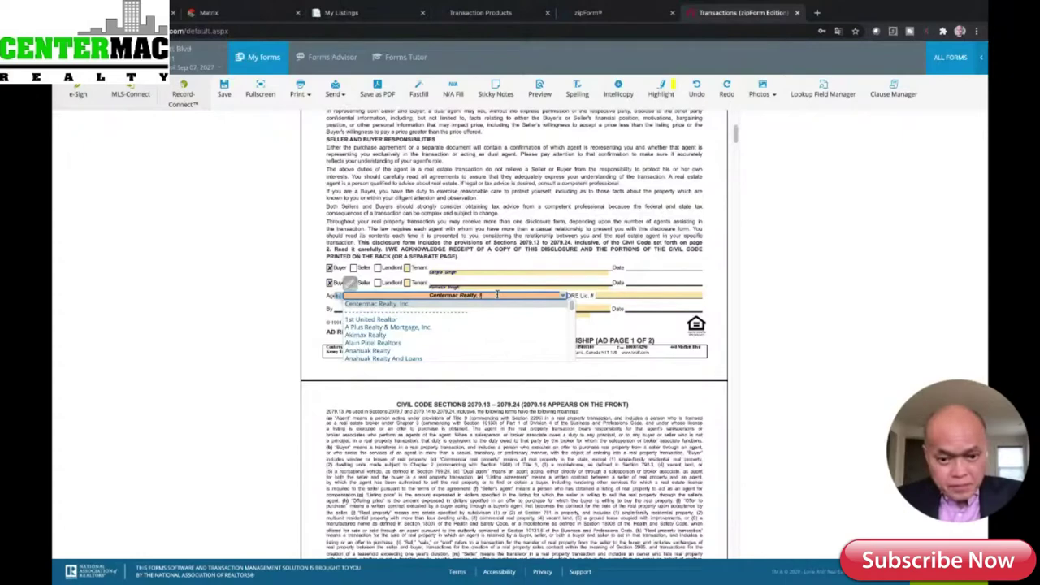
click(626, 294)
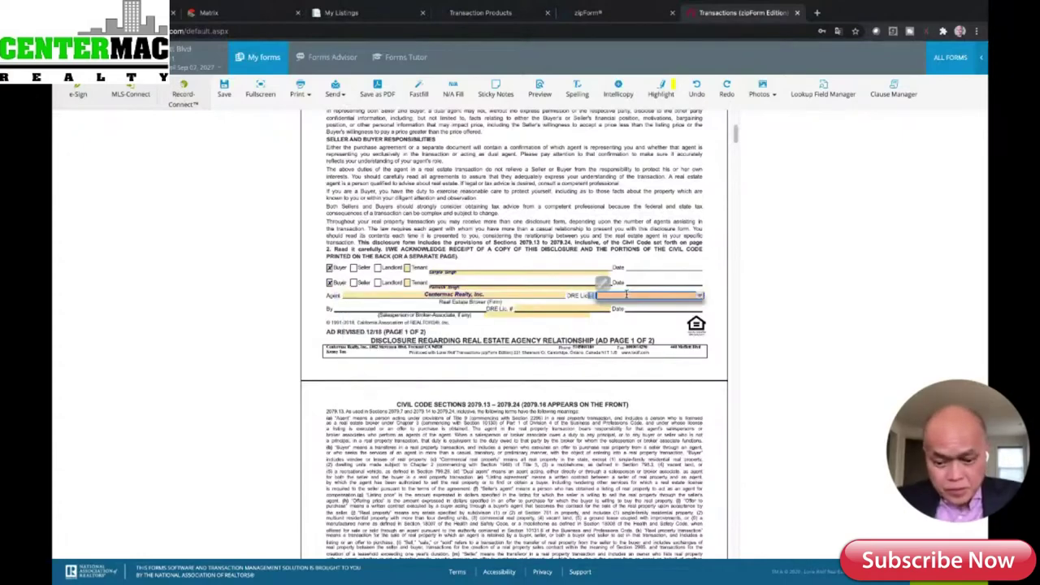
text(01)
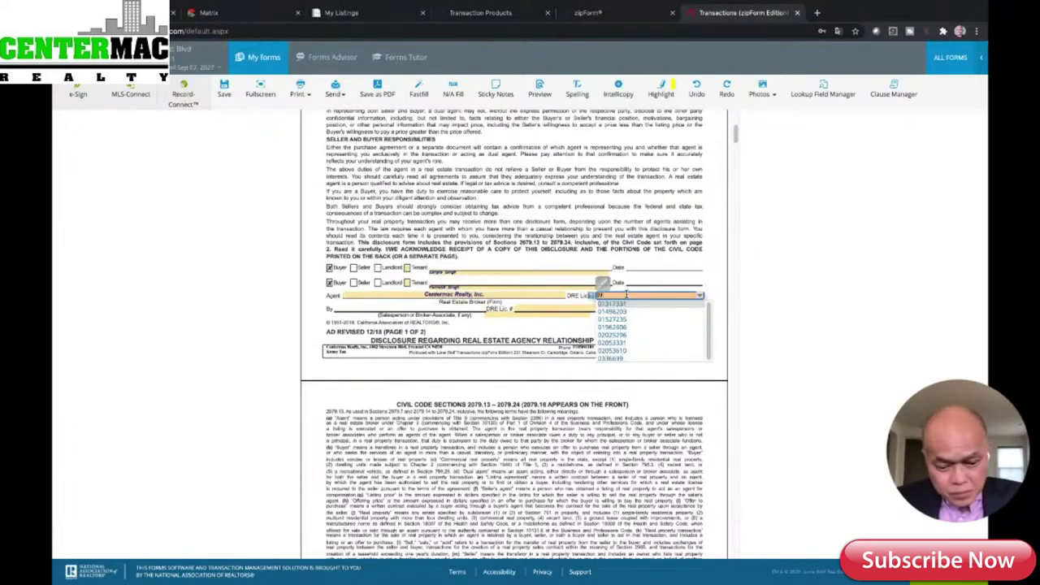
text(498203)
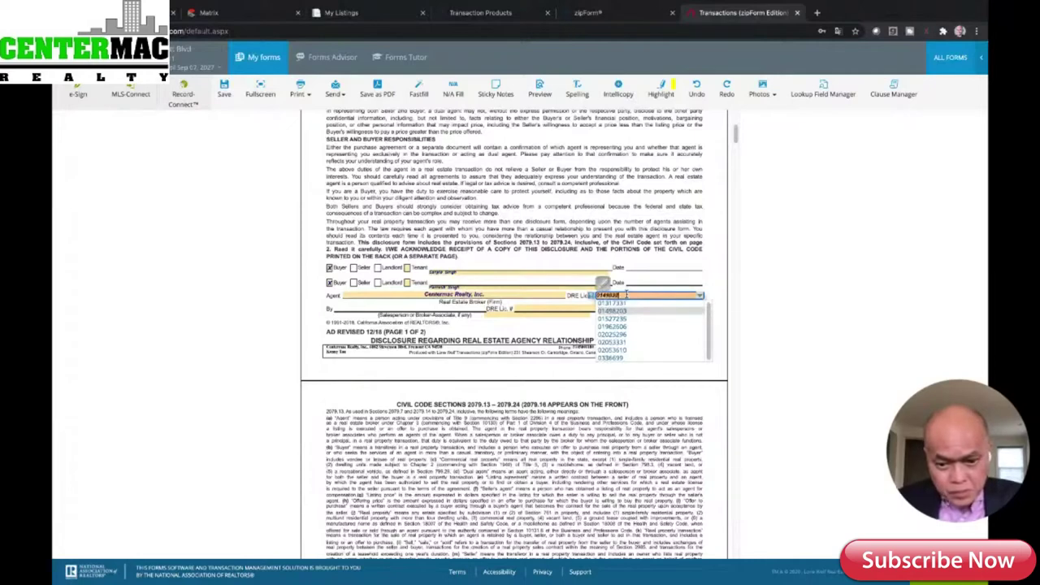
click(546, 308)
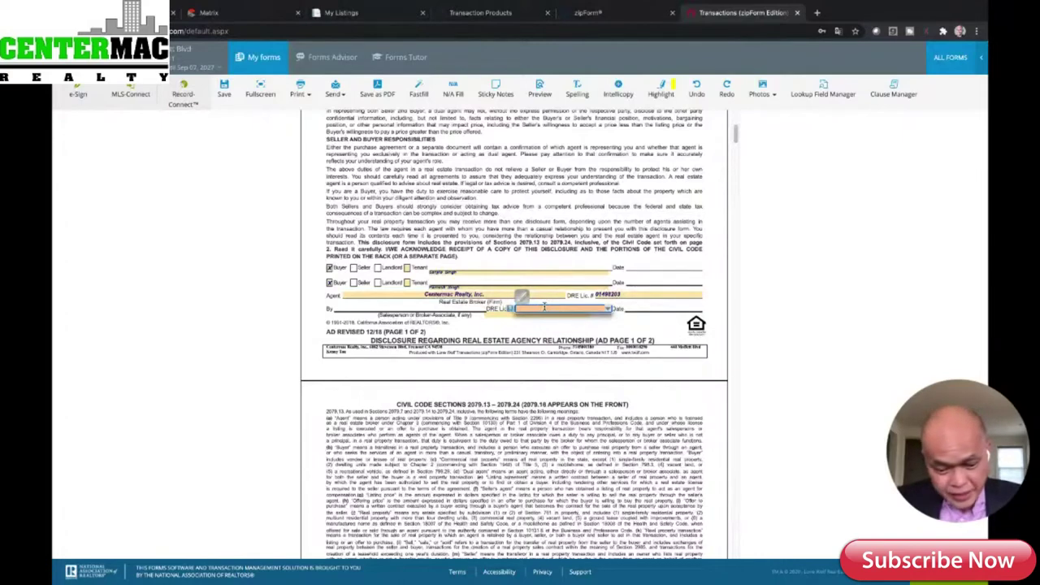
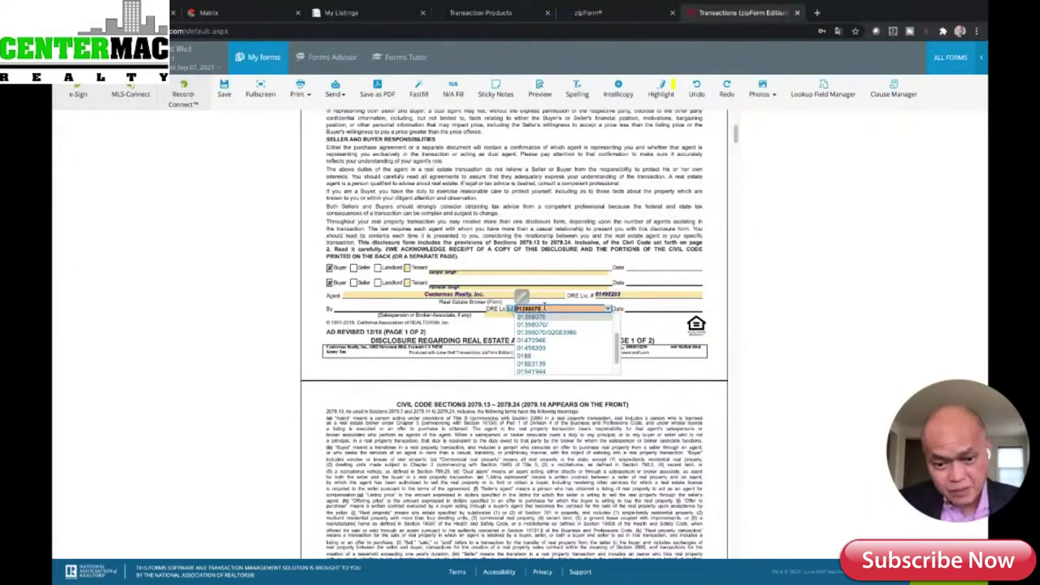
- Enter the salesperson's DRE licence number so their name fills in, then save and close the form
click(544, 314)
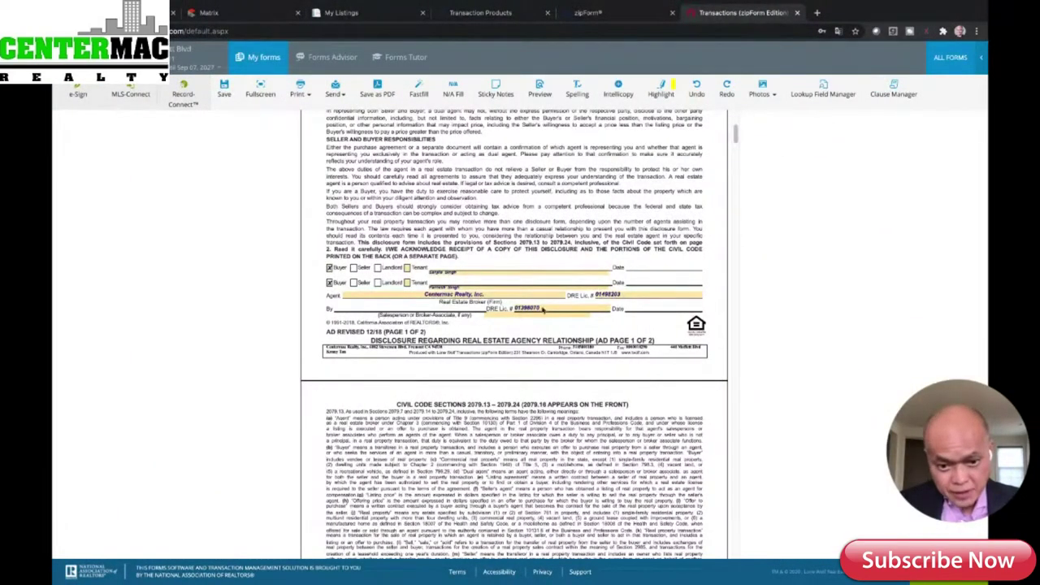
click(497, 314)
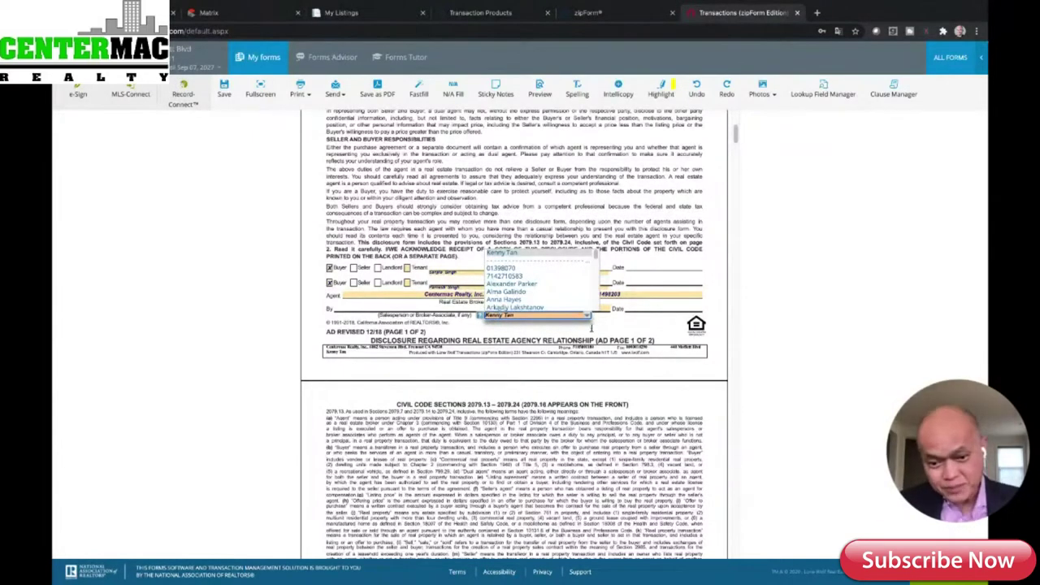
click(642, 378)
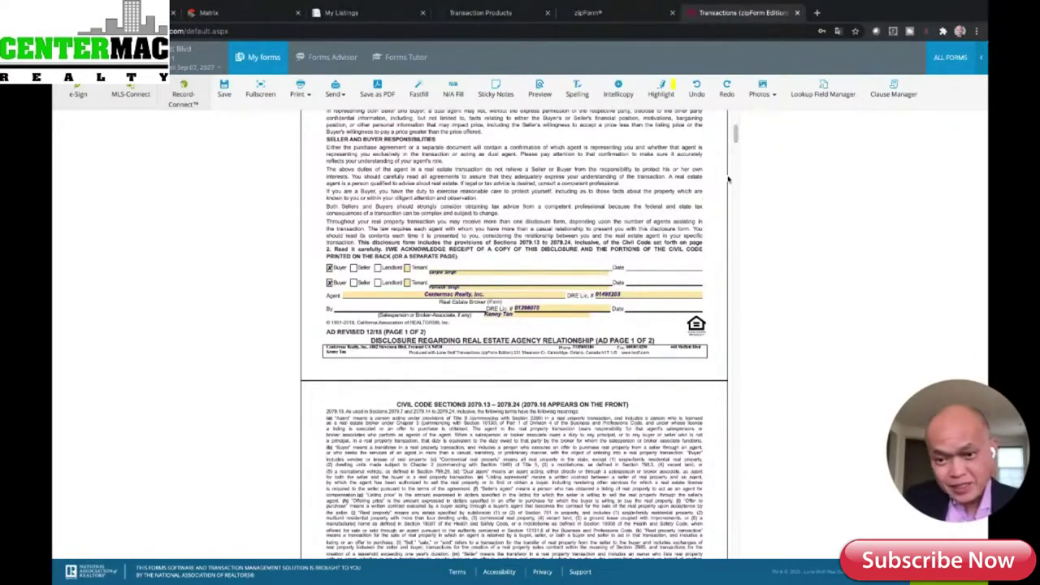
mouse_move(736, 136)
mouse_down()
mouse_move(747, 184)
mouse_move(733, 120)
mouse_up()
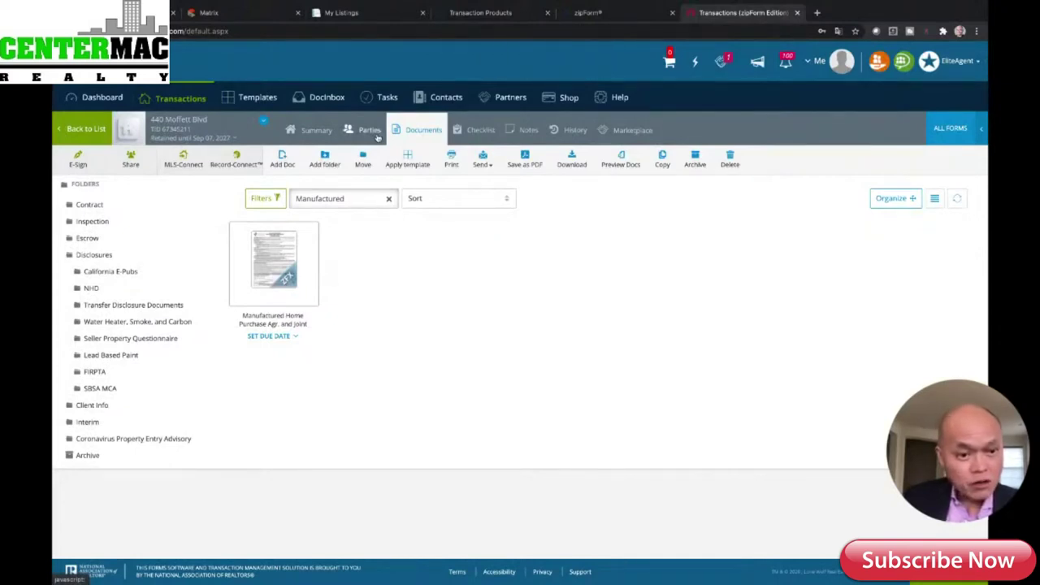
- Open MLS-Connect's Import Listing at the MLS Listing ID field, then switch to the MLSListings tab
click(231, 169)
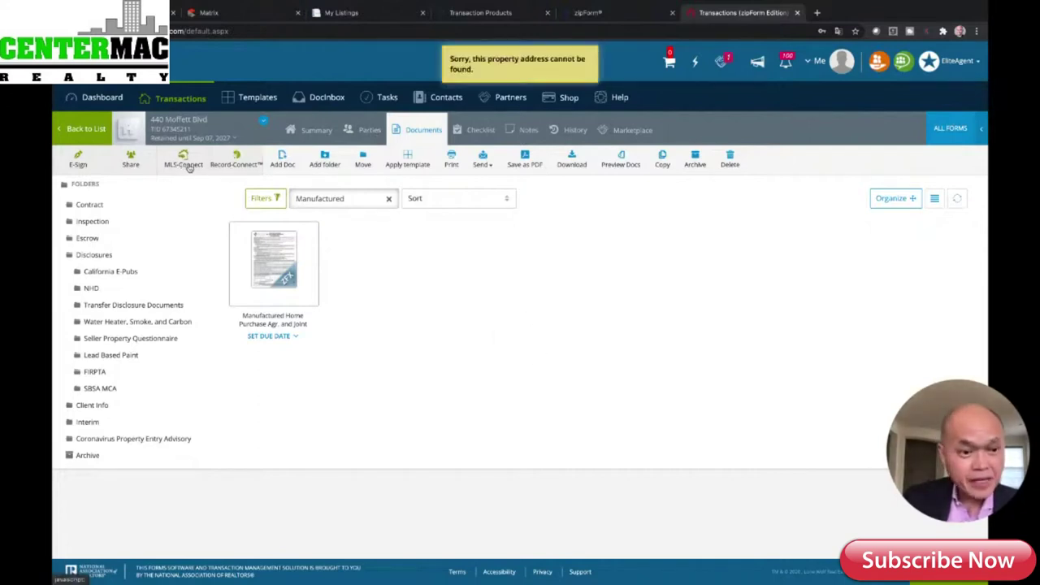
click(186, 163)
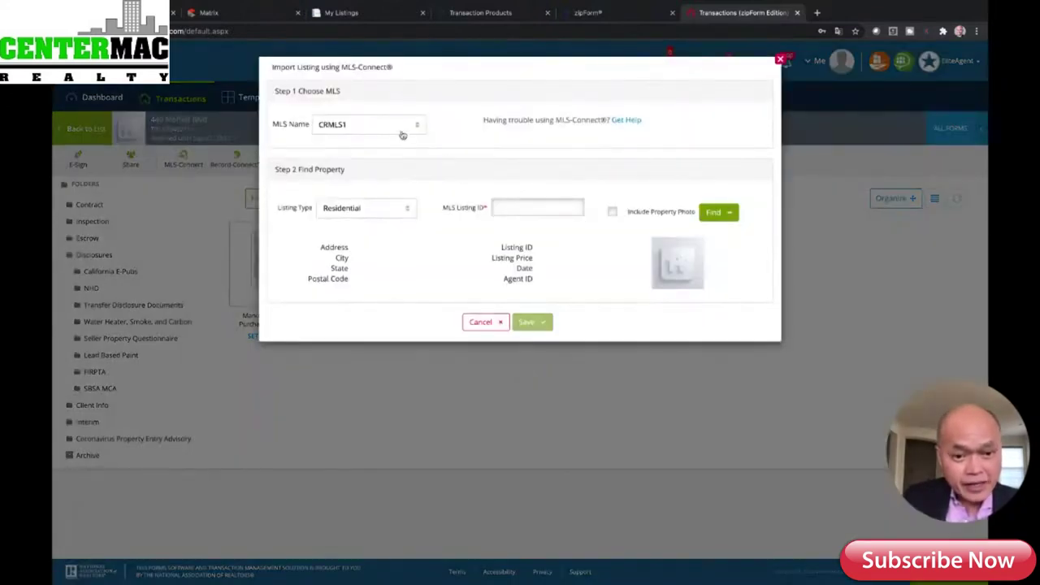
click(515, 213)
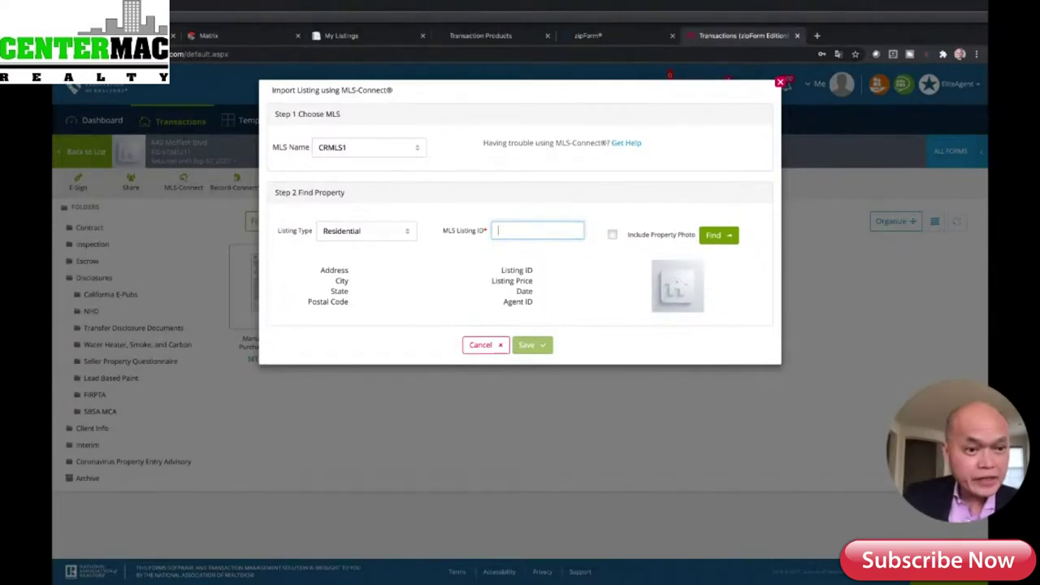
key(ctrl+1)
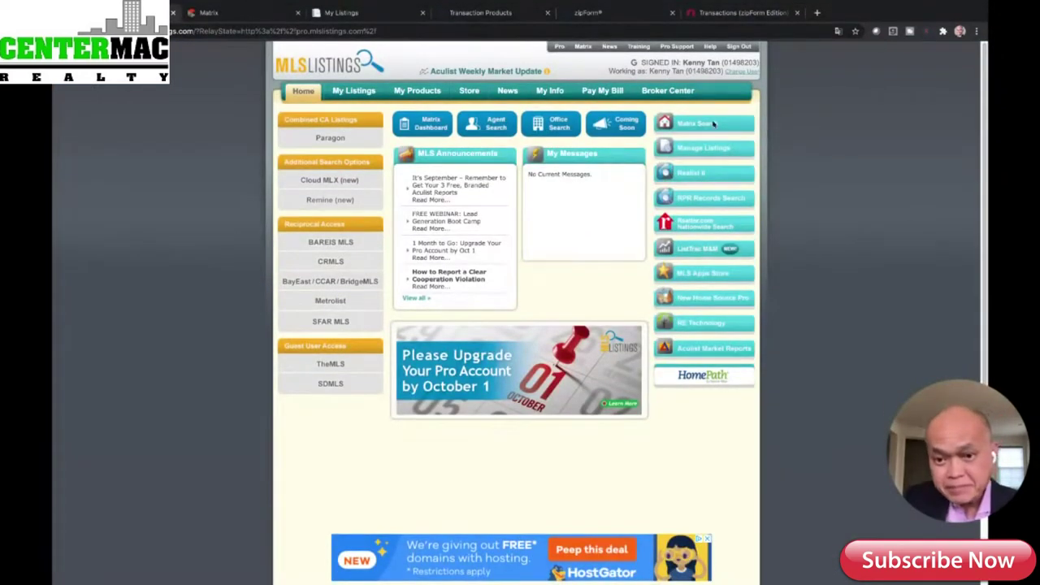
- In Matrix, search Active Manufactured Home listings in Mountain View
click(703, 127)
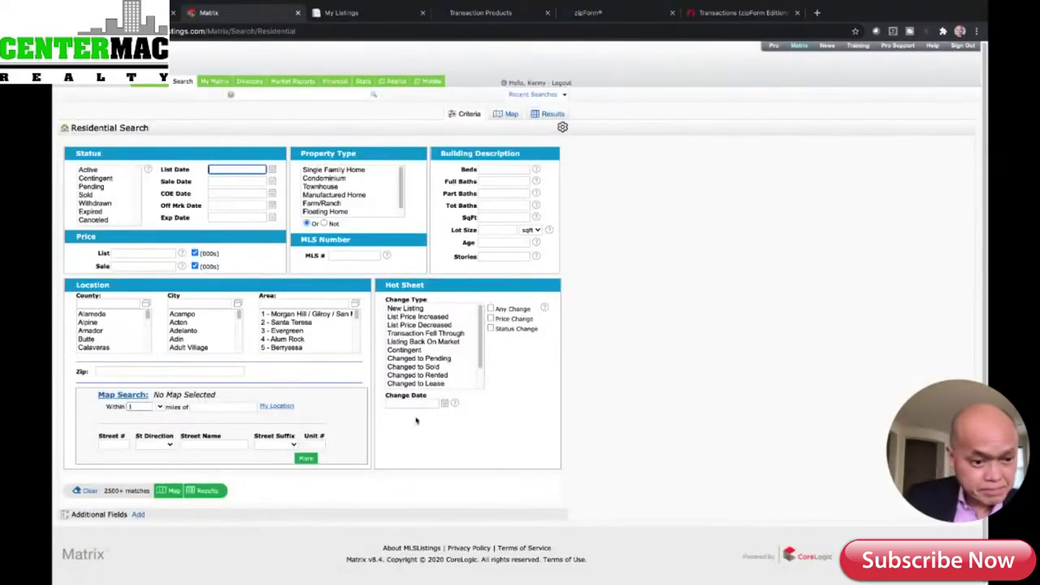
click(220, 303)
text(Mounta)
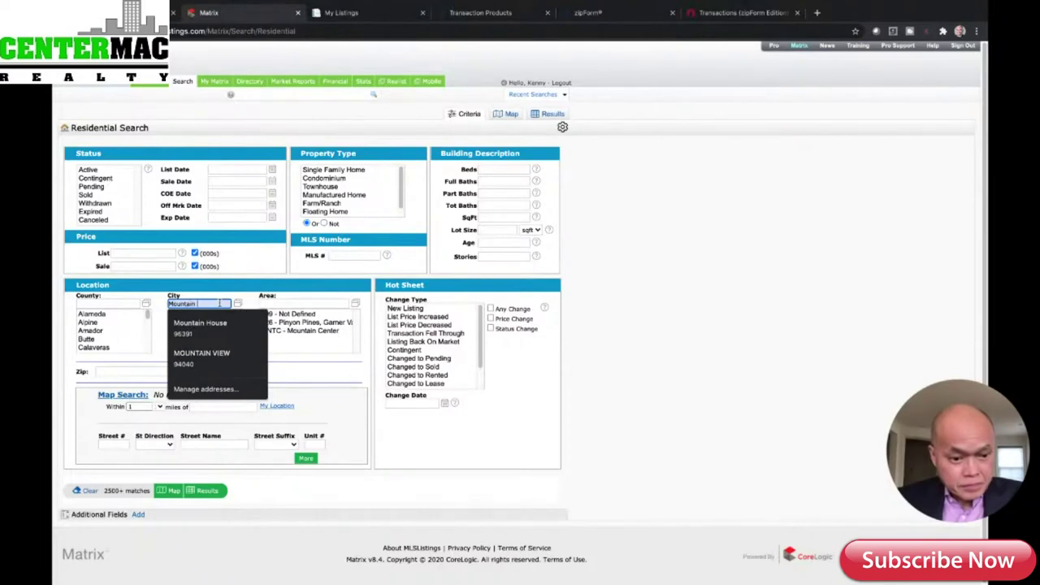
text(in V)
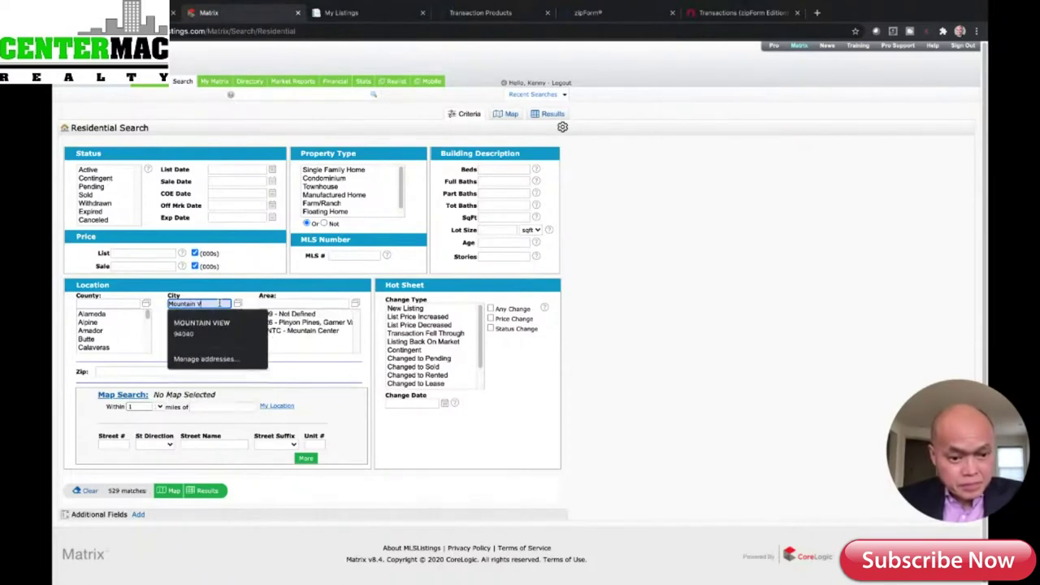
text(iew)
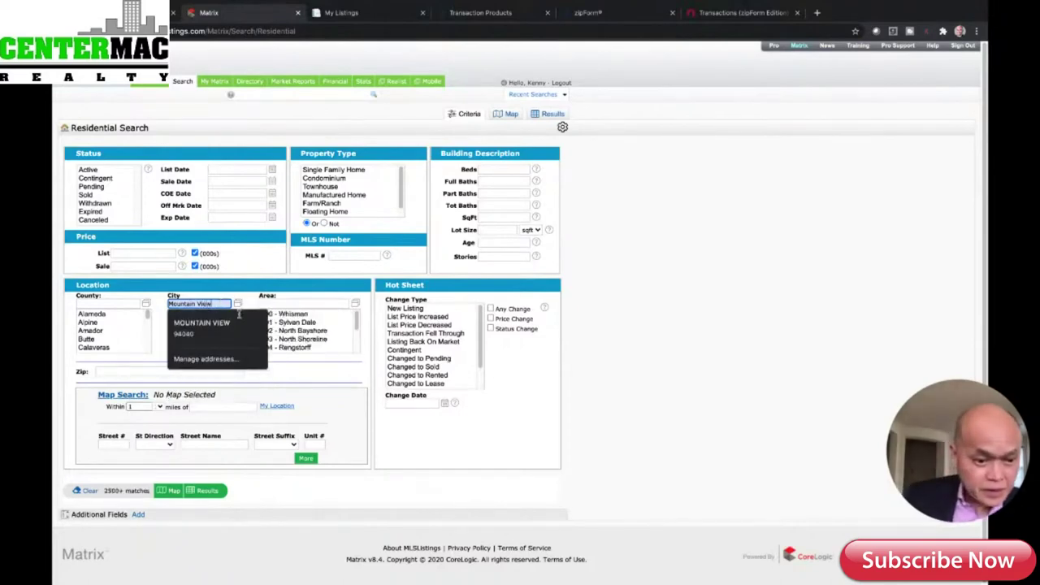
click(203, 325)
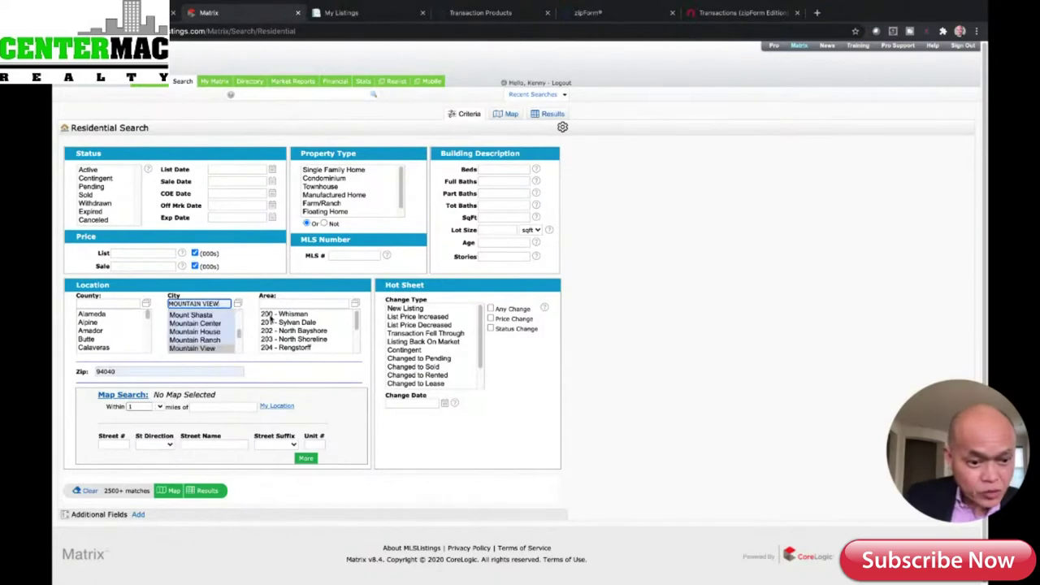
click(218, 349)
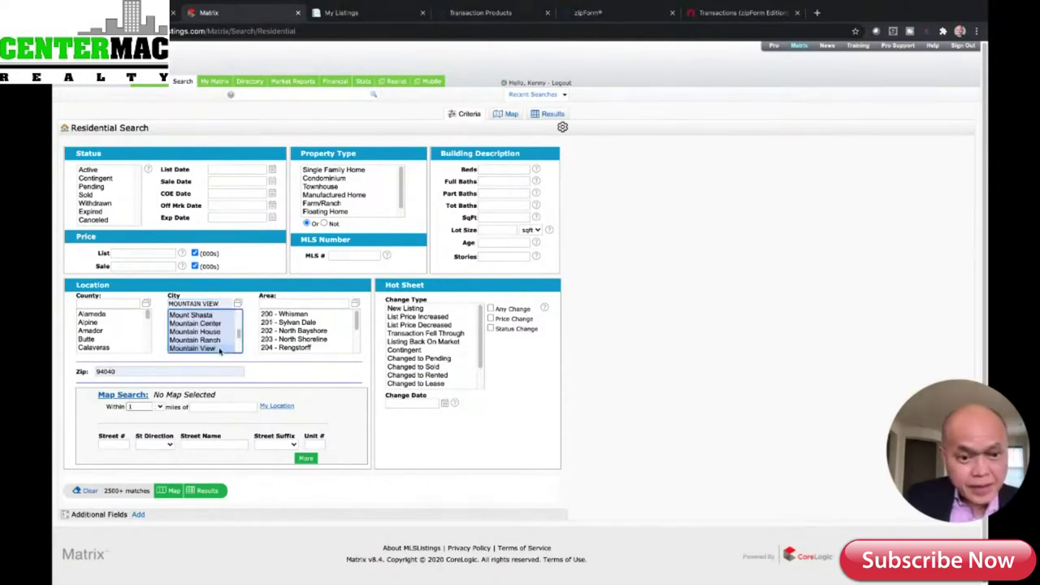
click(358, 198)
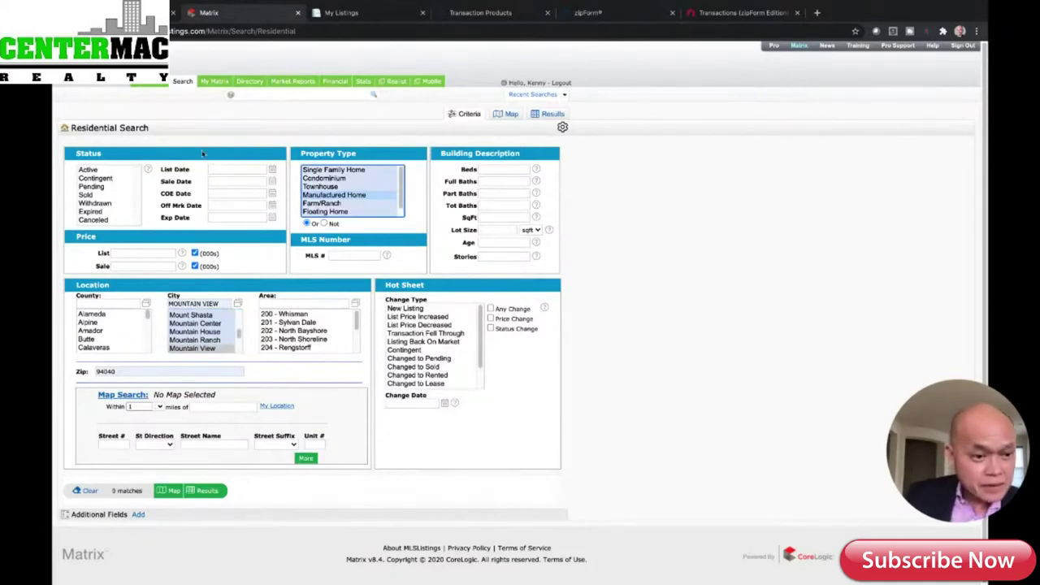
click(89, 170)
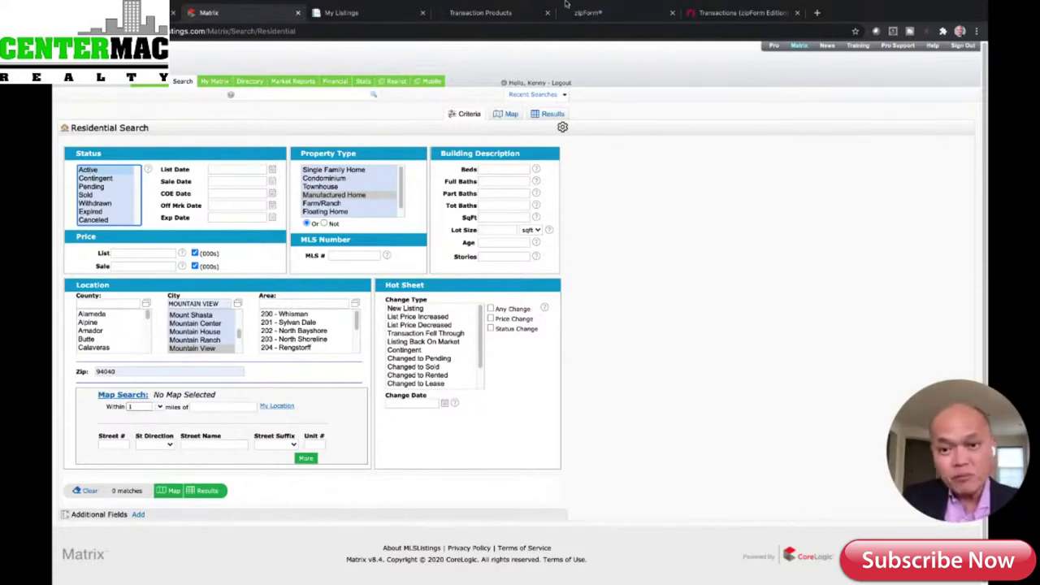
- Check the zipForm, My Listings and Transactions tabs, then open a new Google tab
click(591, 14)
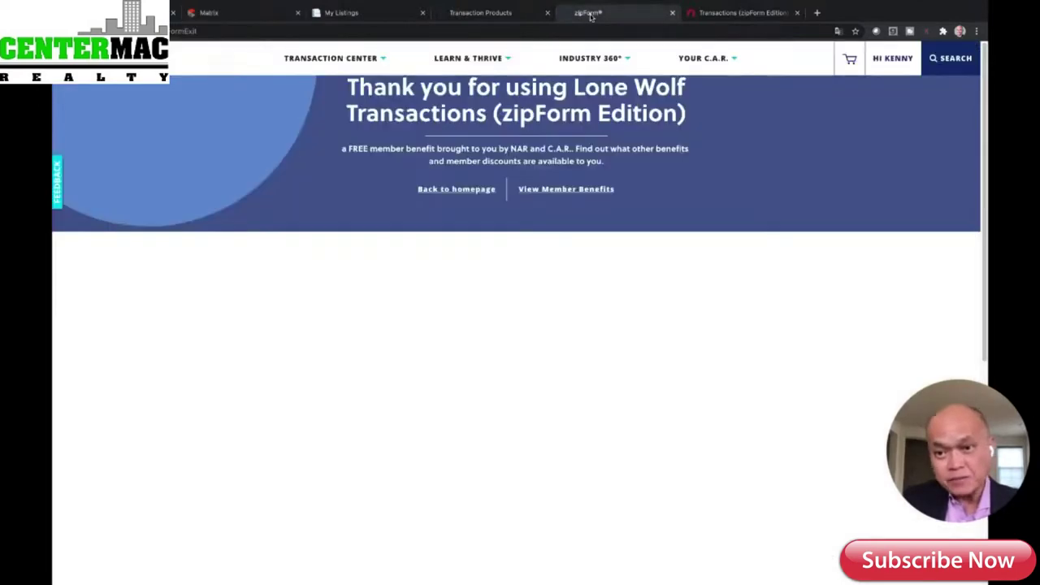
key(ctrl+Tab)
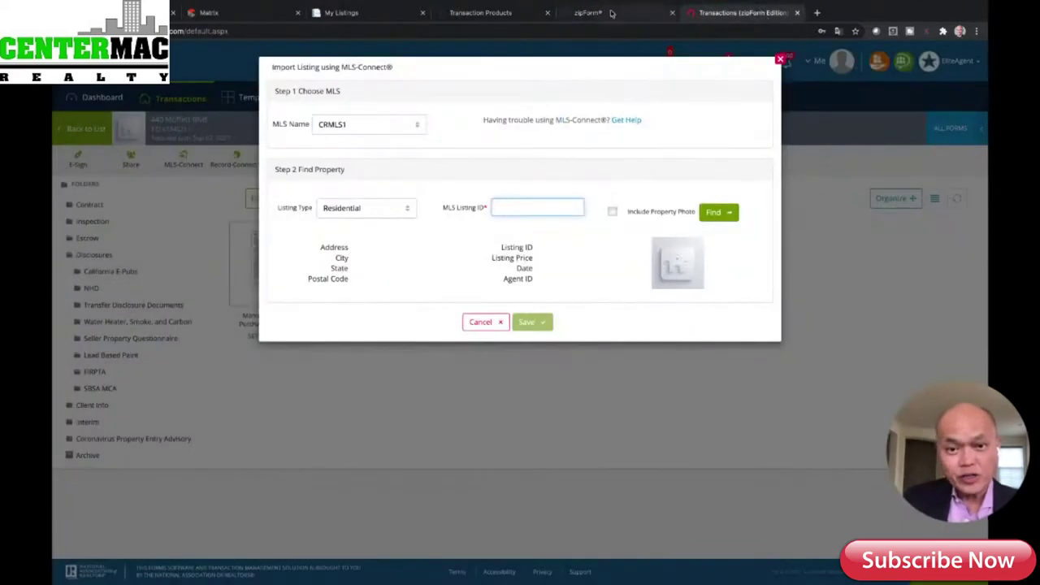
key(ctrl+shift+Tab)
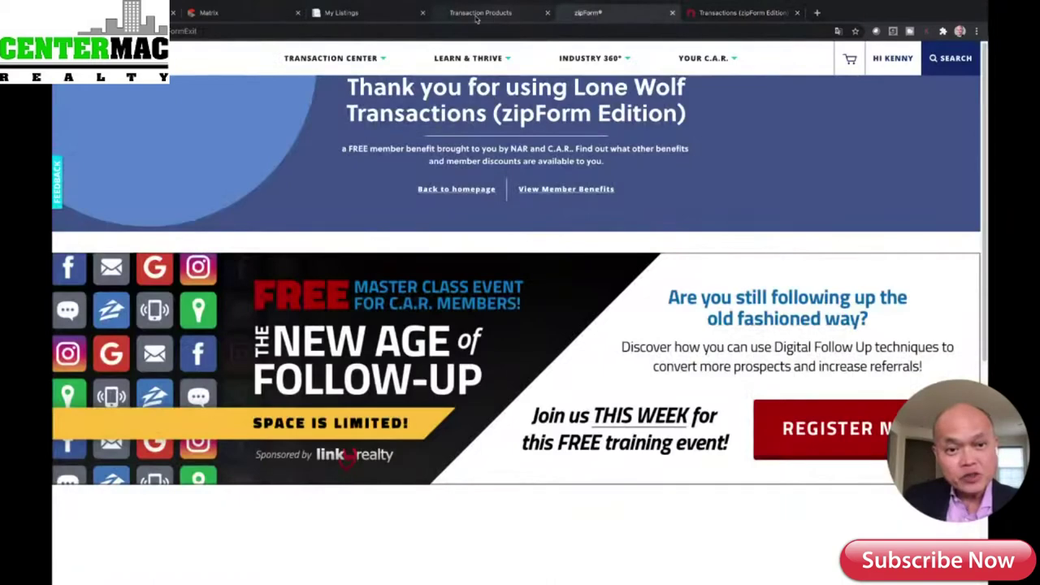
click(477, 14)
click(362, 14)
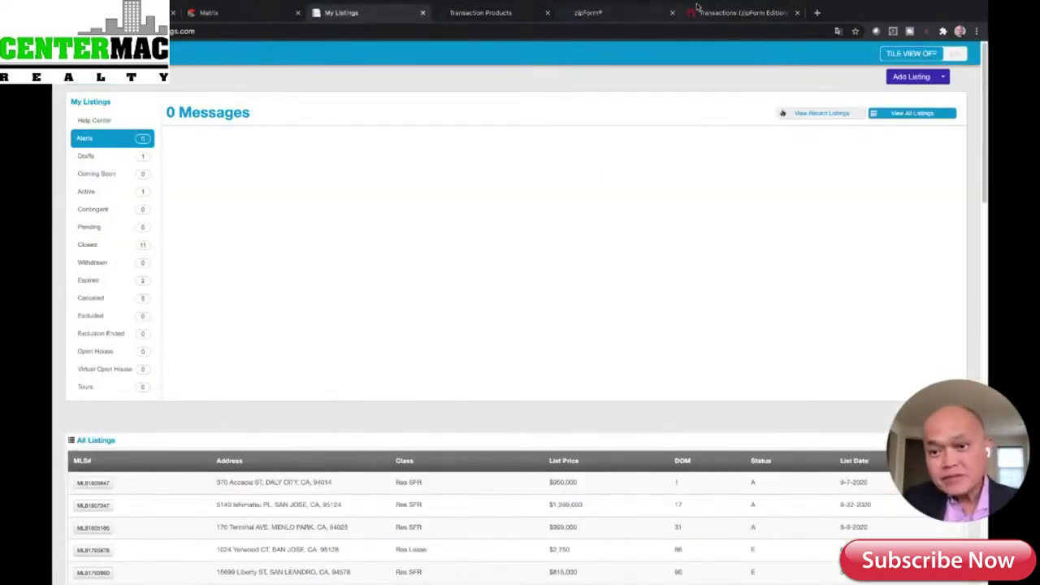
click(776, 14)
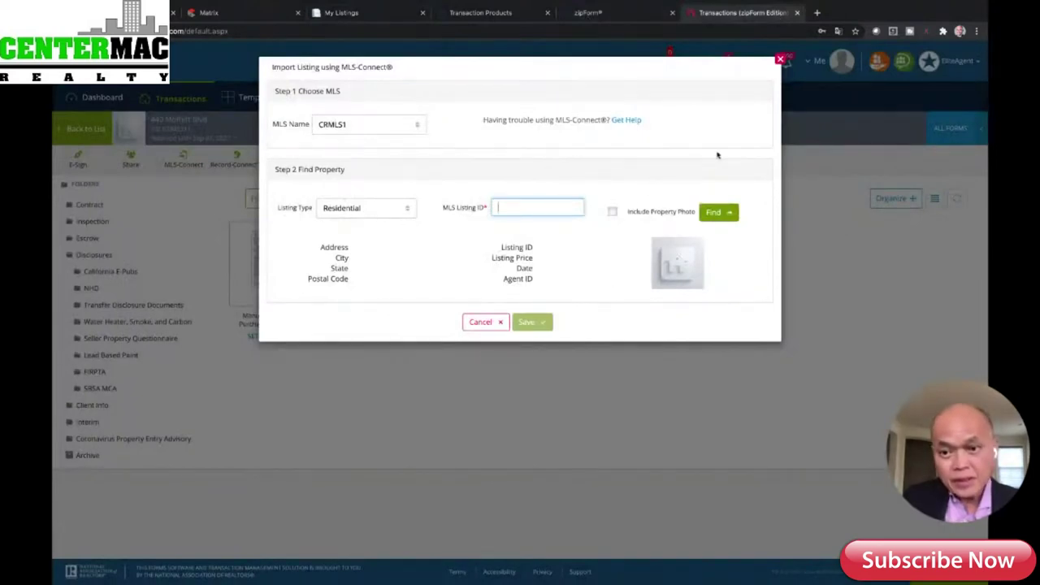
click(818, 13)
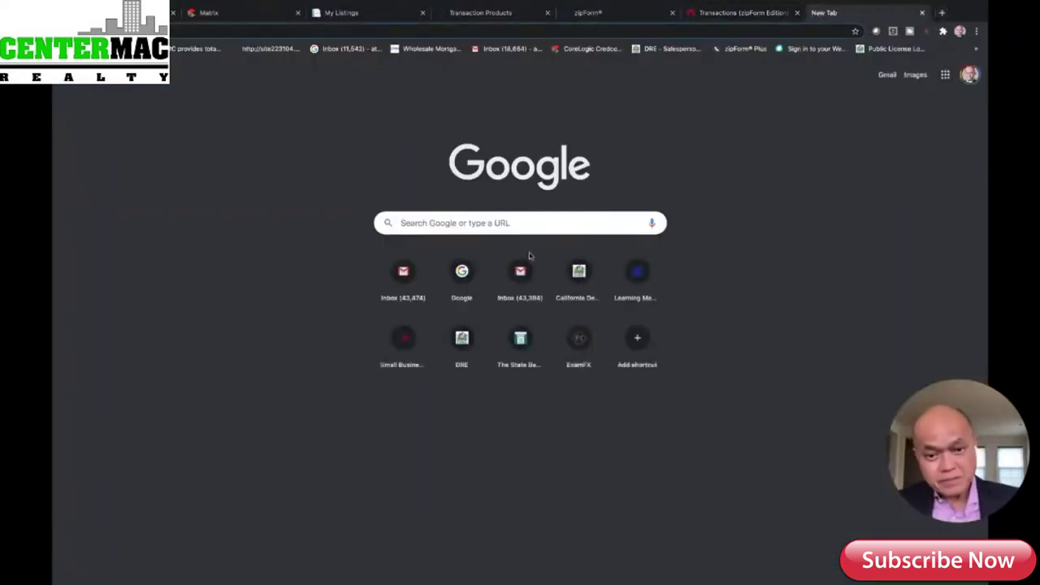
click(543, 221)
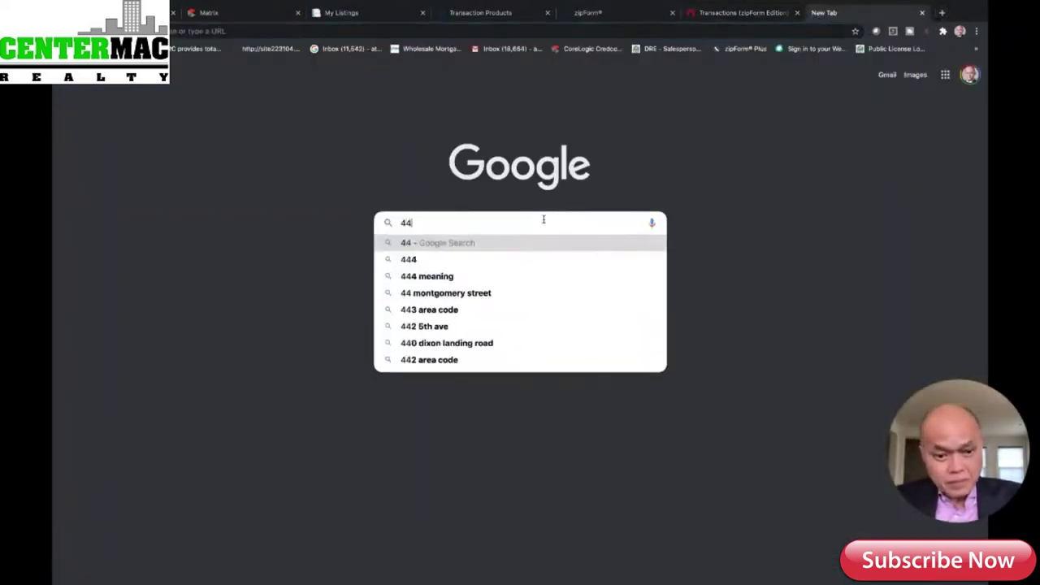
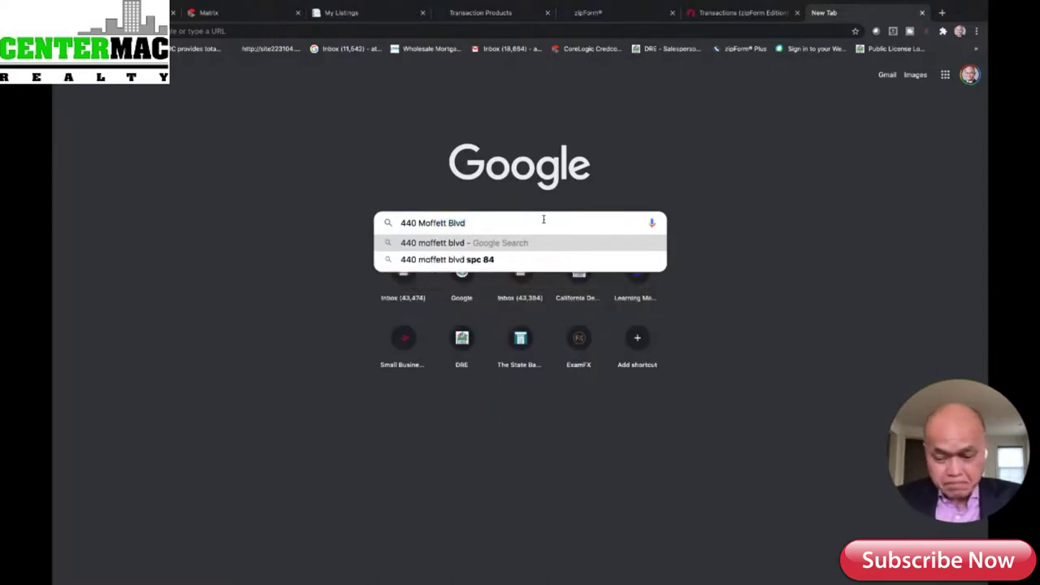
key(Return)
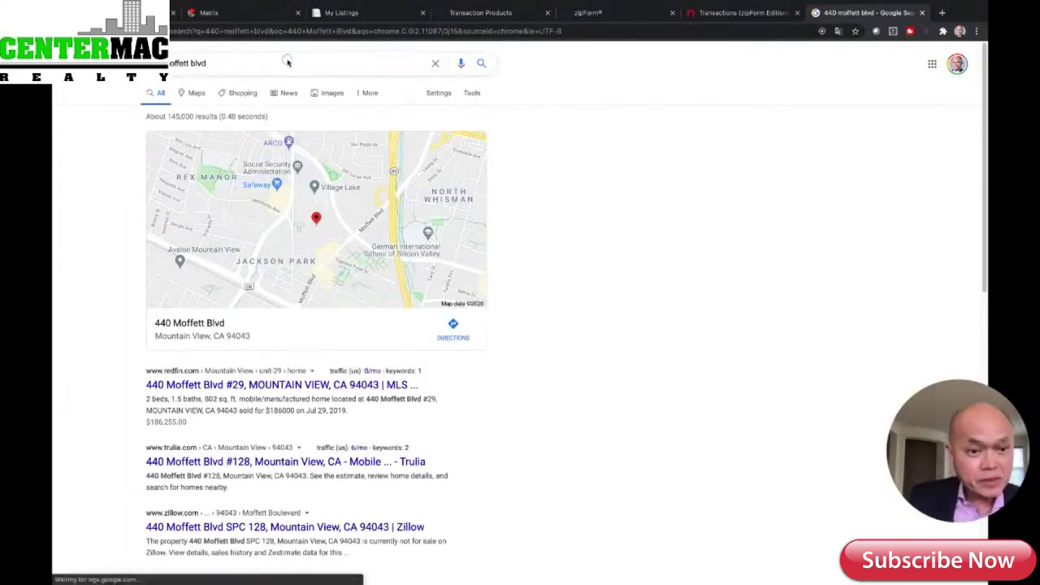
click(287, 60)
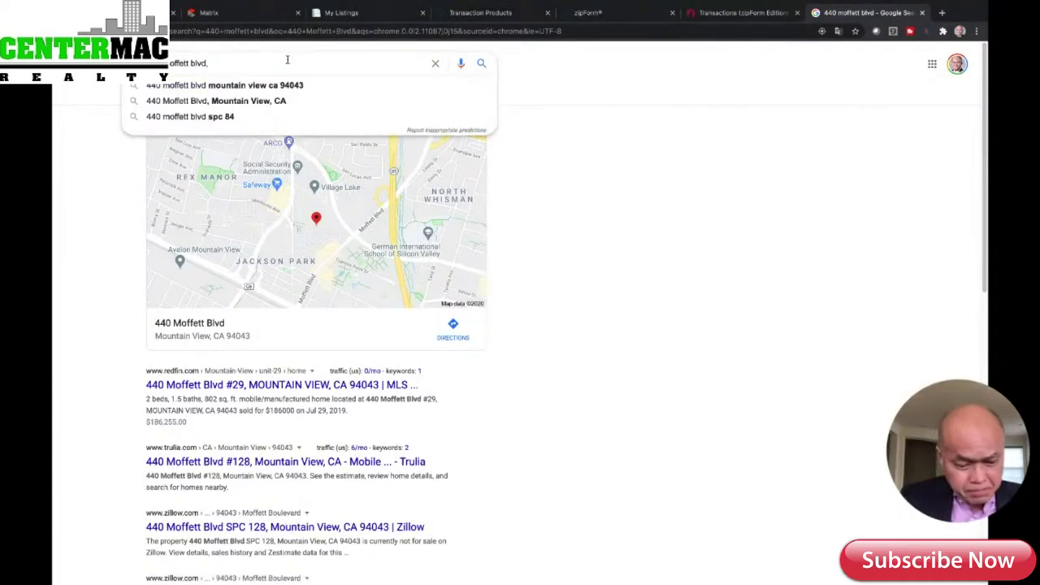
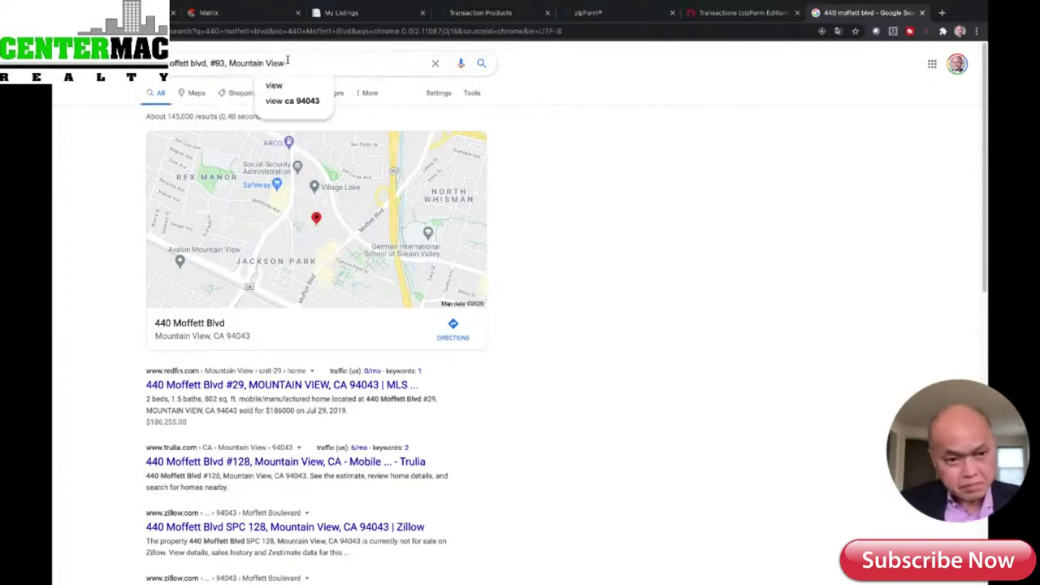
key(Return)
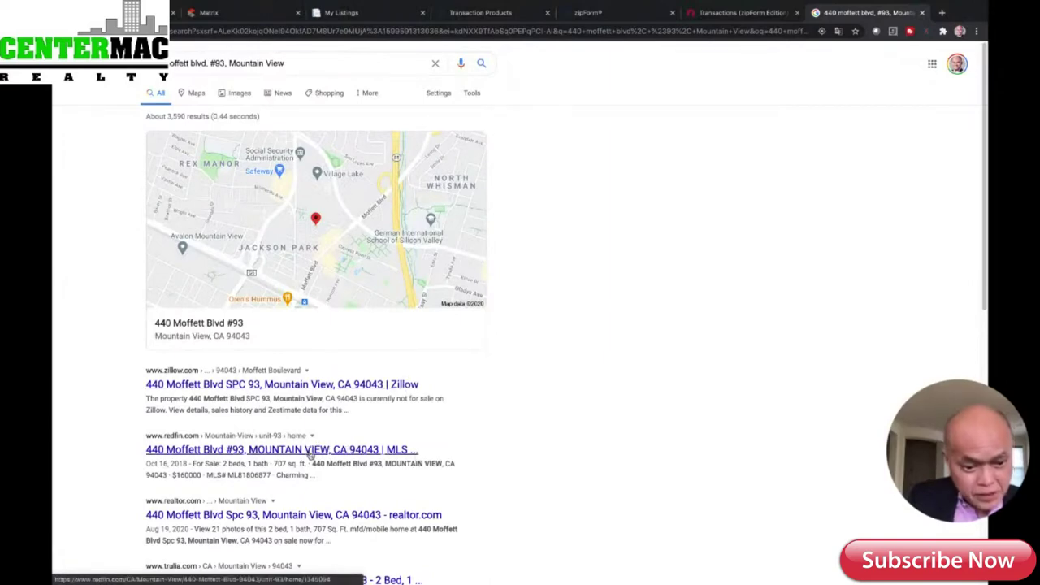
click(310, 452)
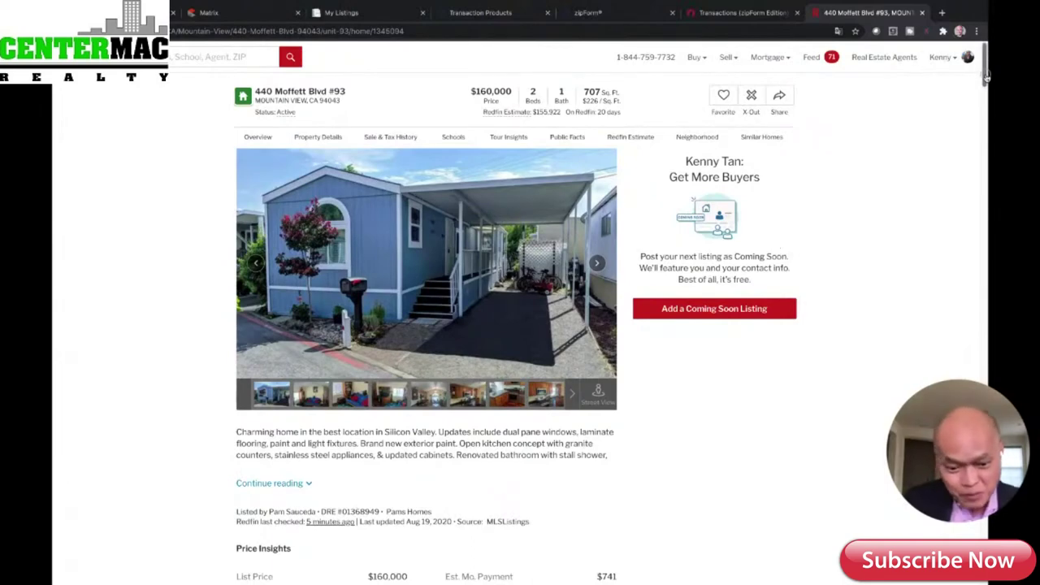
- Copy MLS# ML81806877 from the Redfin listing and go back to the zipForm import
drag(986, 75, 989, 103)
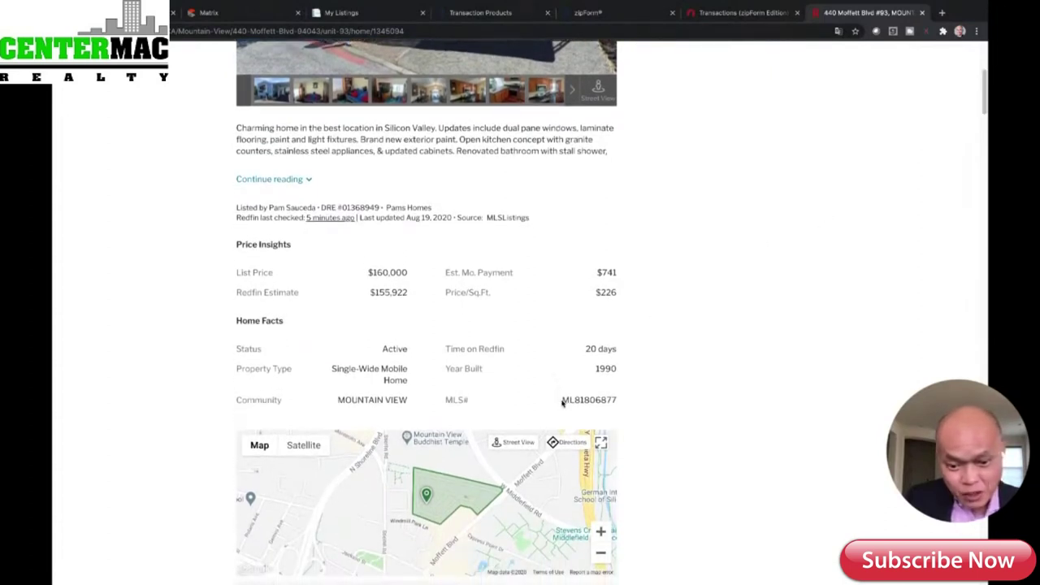
drag(561, 400, 624, 400)
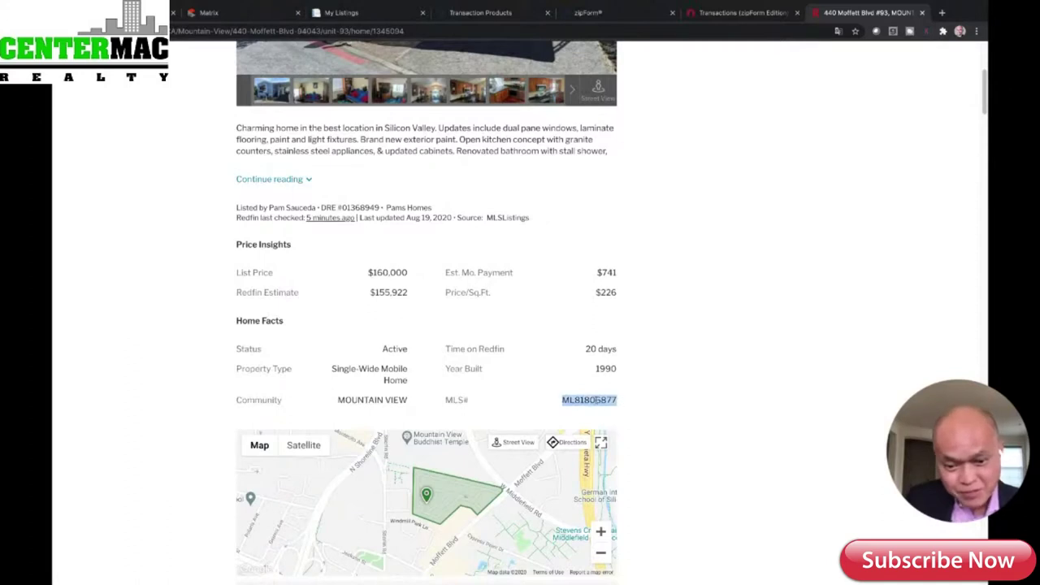
right_click(592, 399)
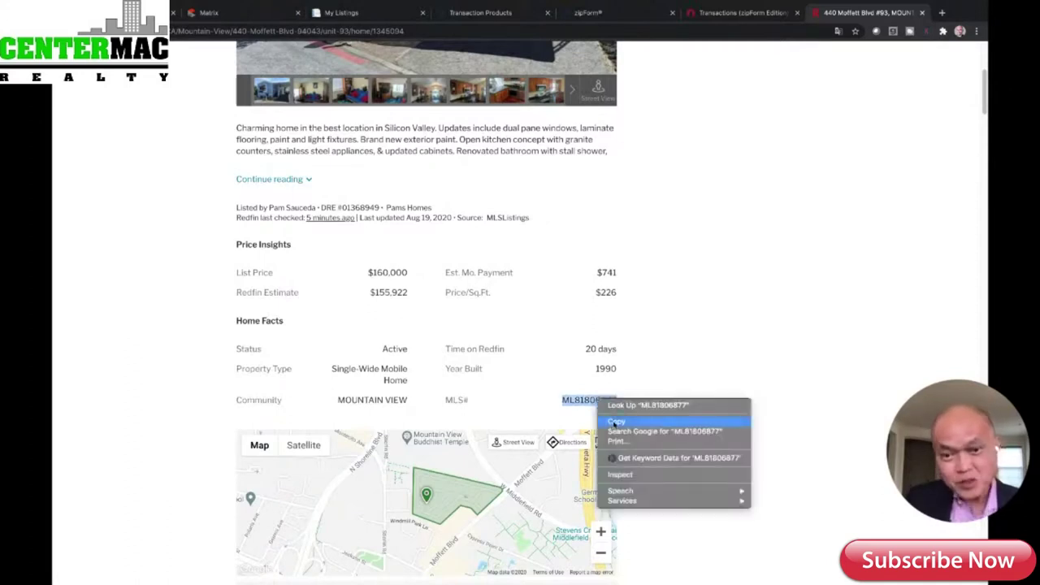
click(615, 422)
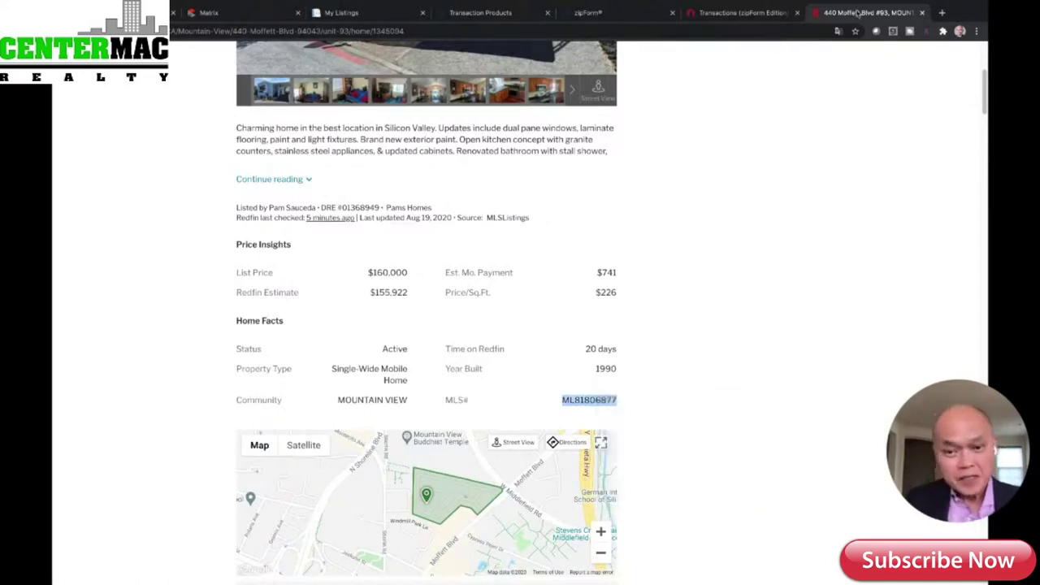
click(766, 16)
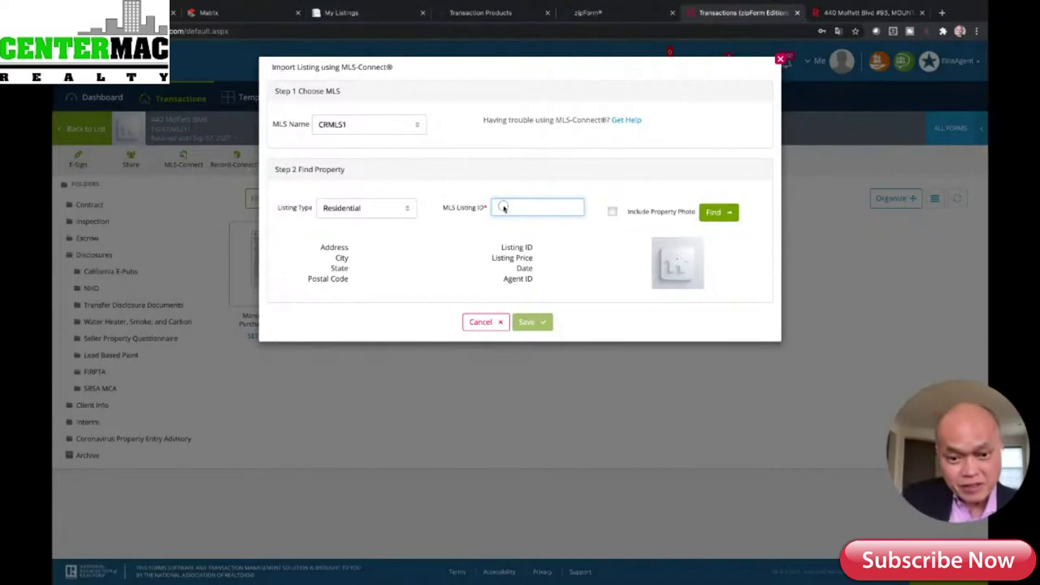
- Paste ML81806877 as the MLS Listing ID, choose ManufacturedInPark, and find the listing
right_click(501, 207)
click(524, 272)
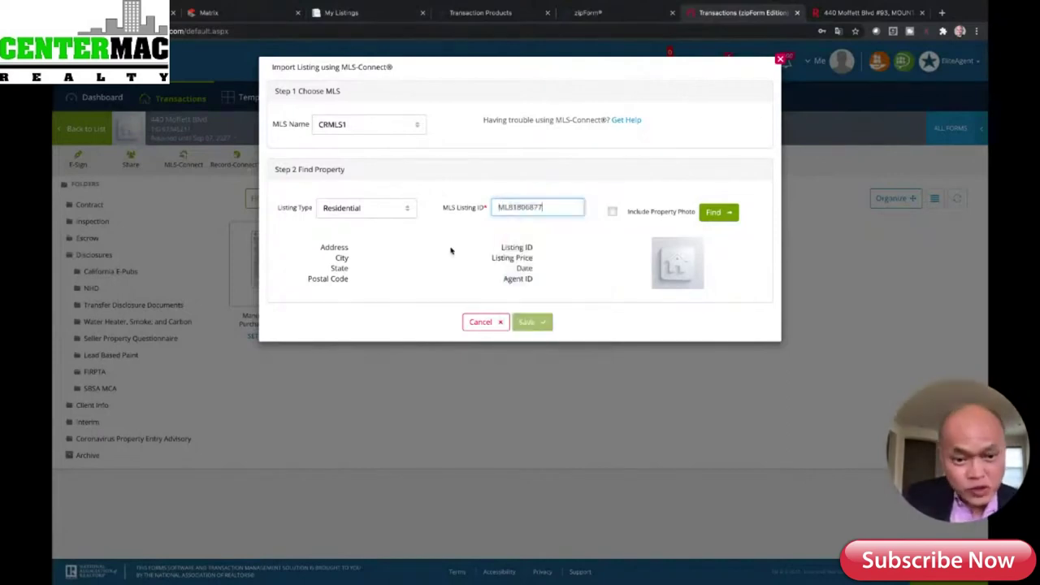
click(409, 213)
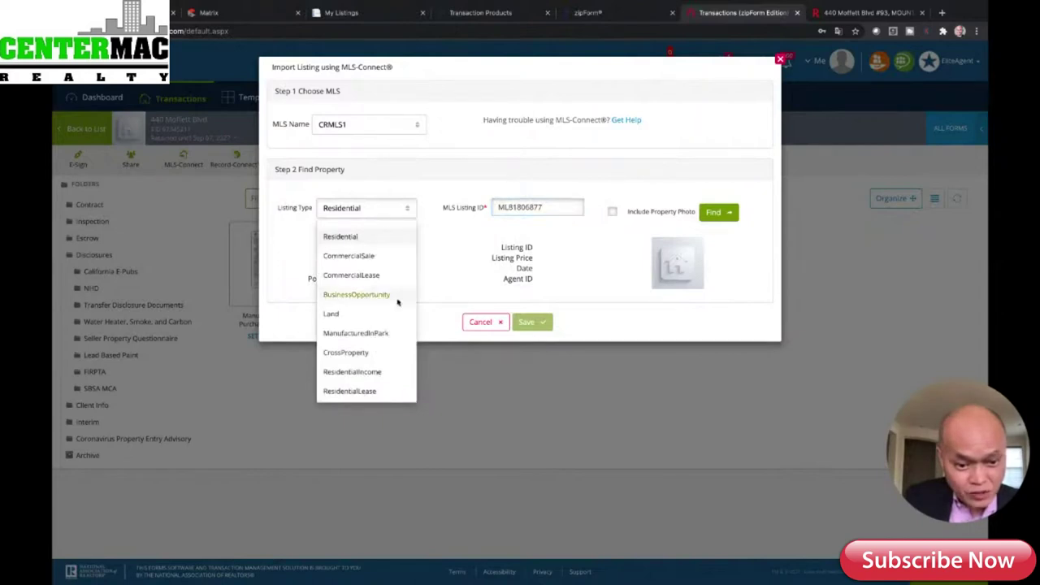
click(383, 335)
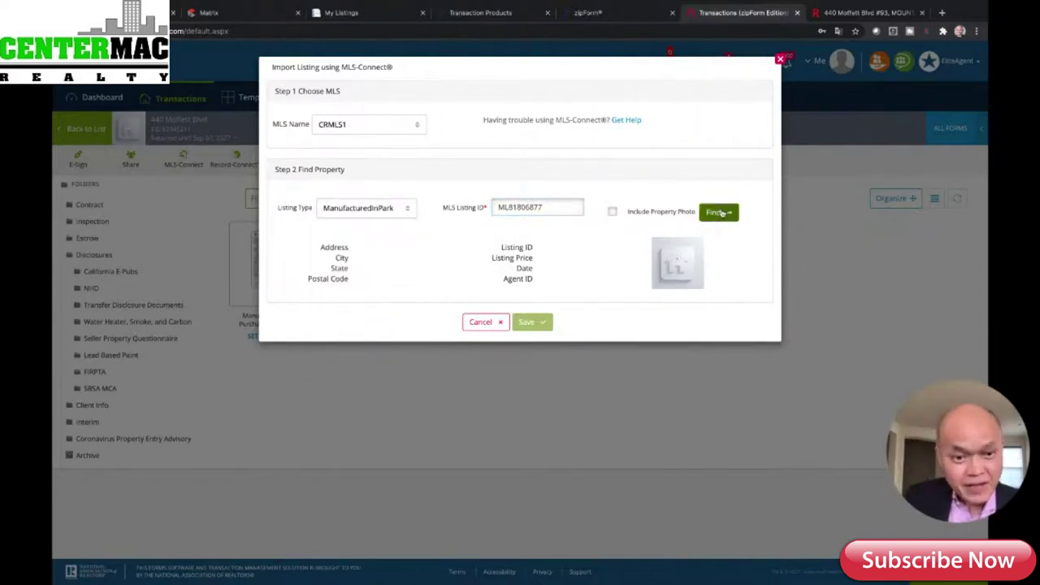
click(719, 212)
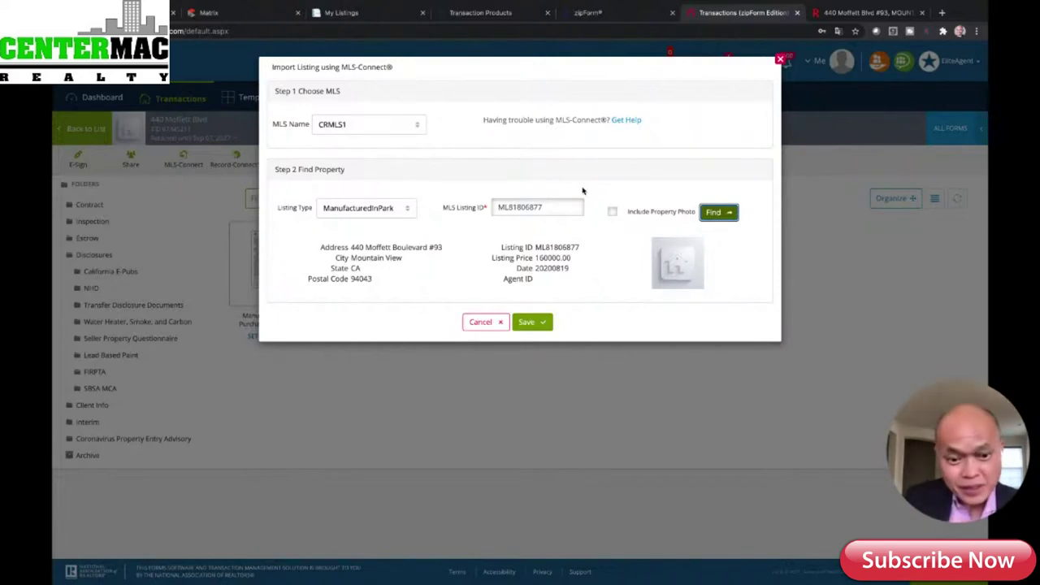
- Try the lookup under MLS MLSLIST, then switch back to CRMLS1 and search again
click(418, 132)
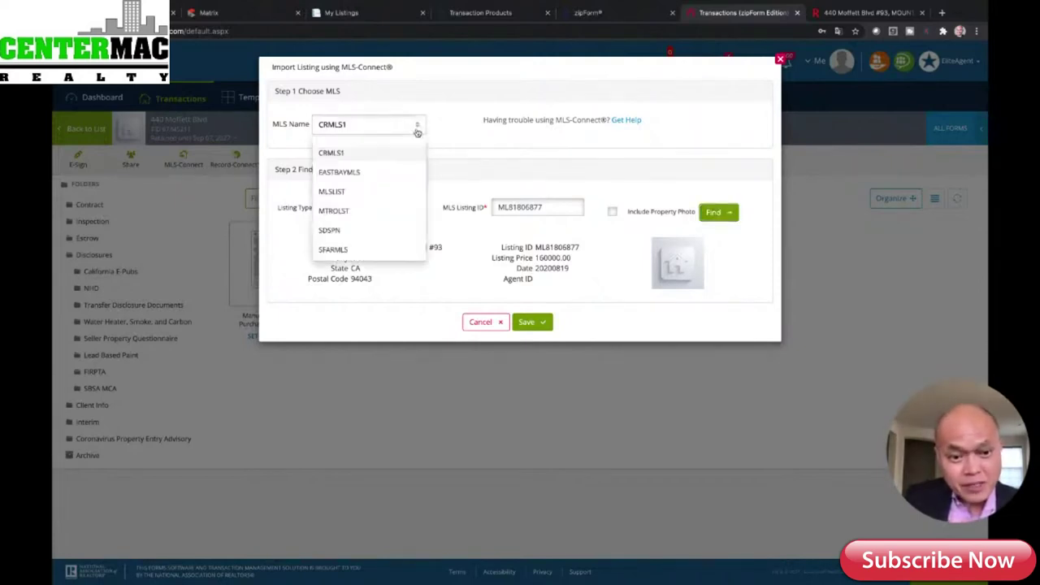
click(343, 194)
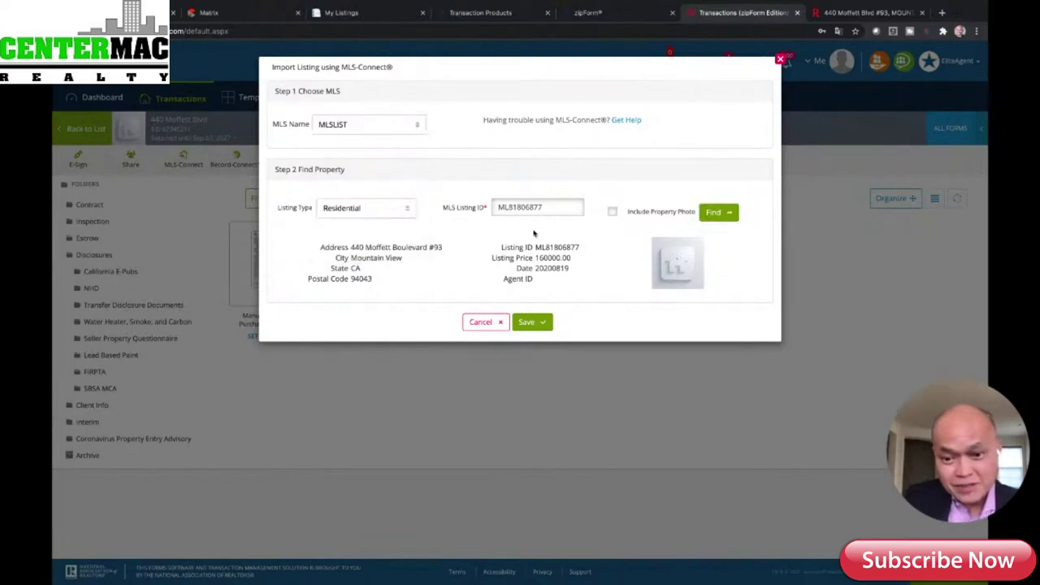
click(715, 214)
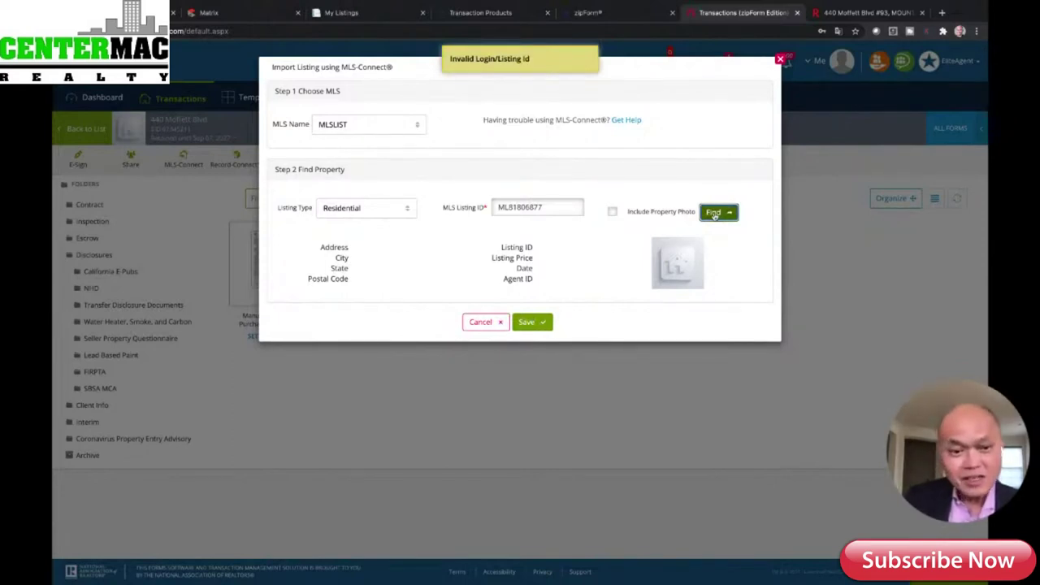
click(417, 130)
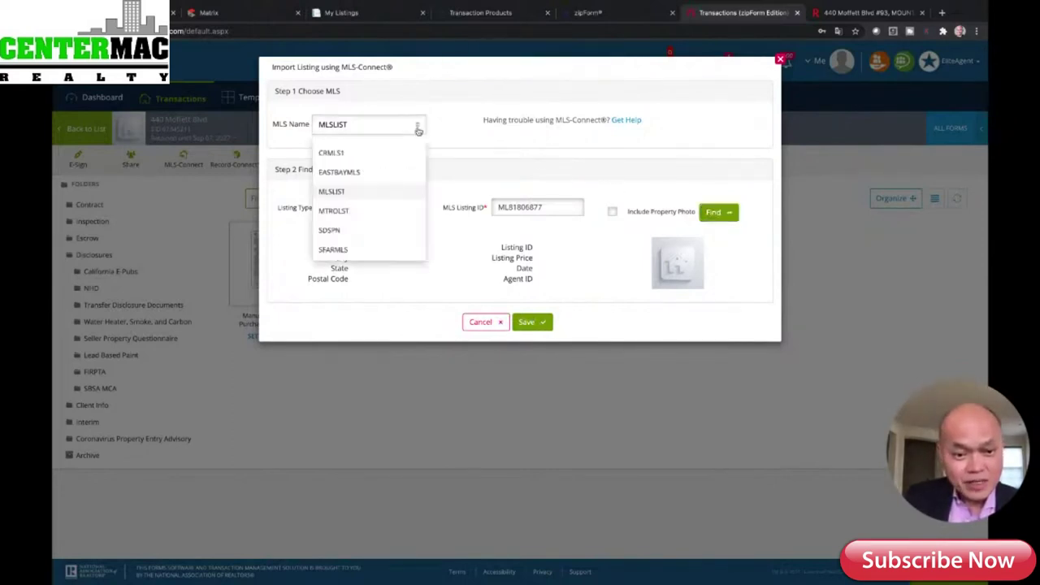
click(338, 155)
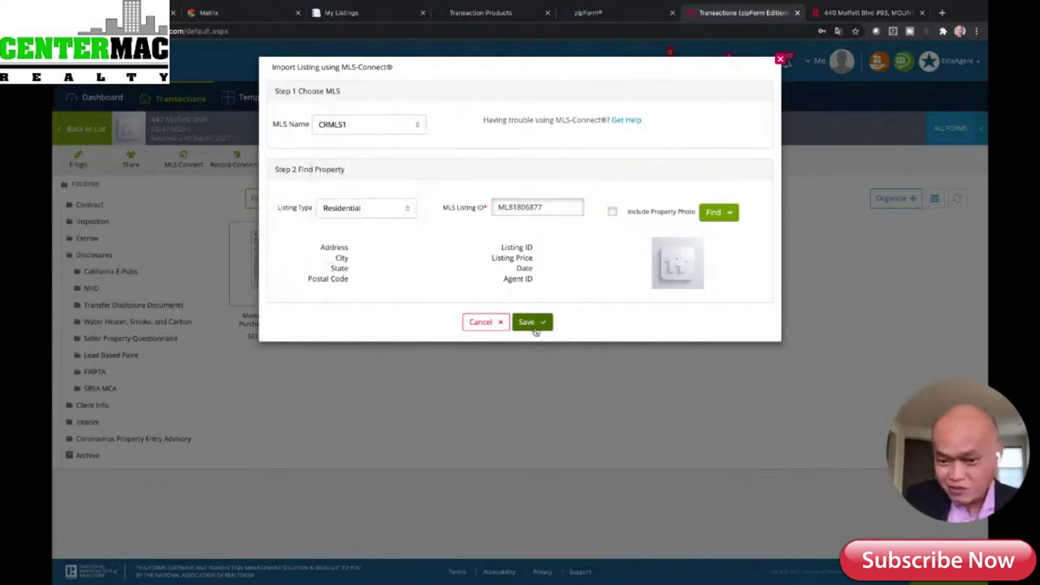
click(716, 214)
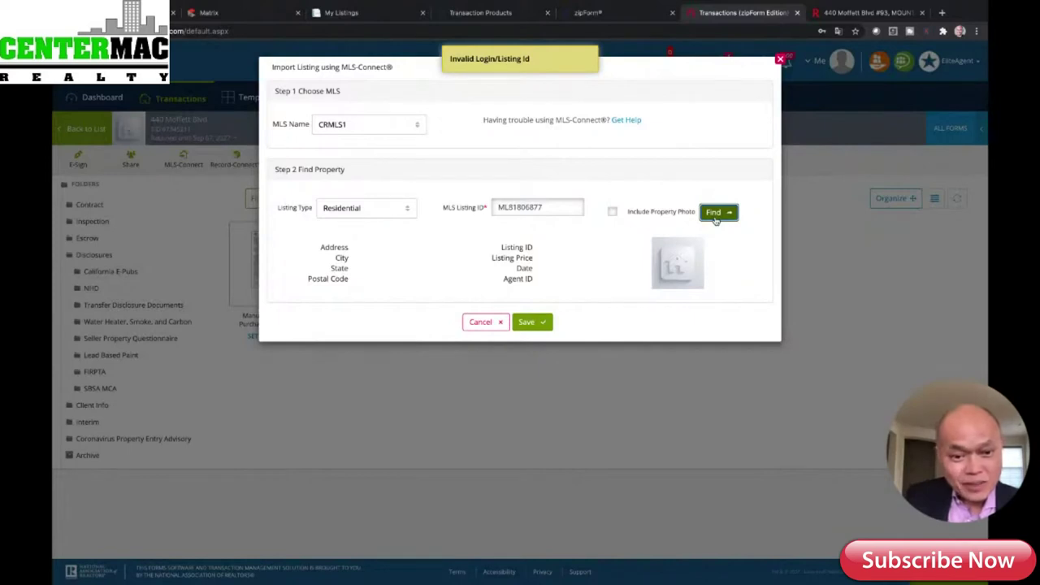
click(410, 211)
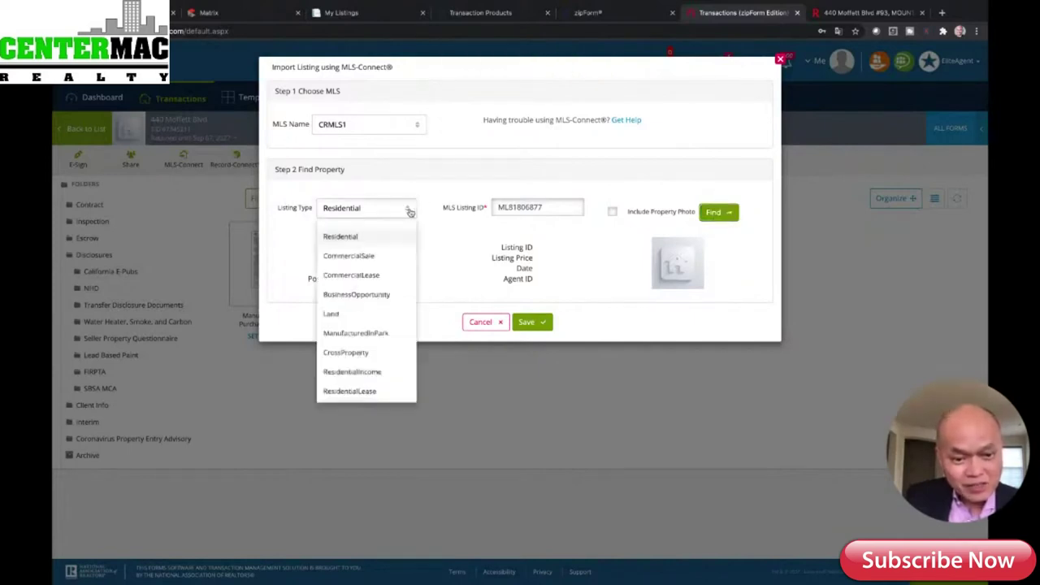
click(379, 335)
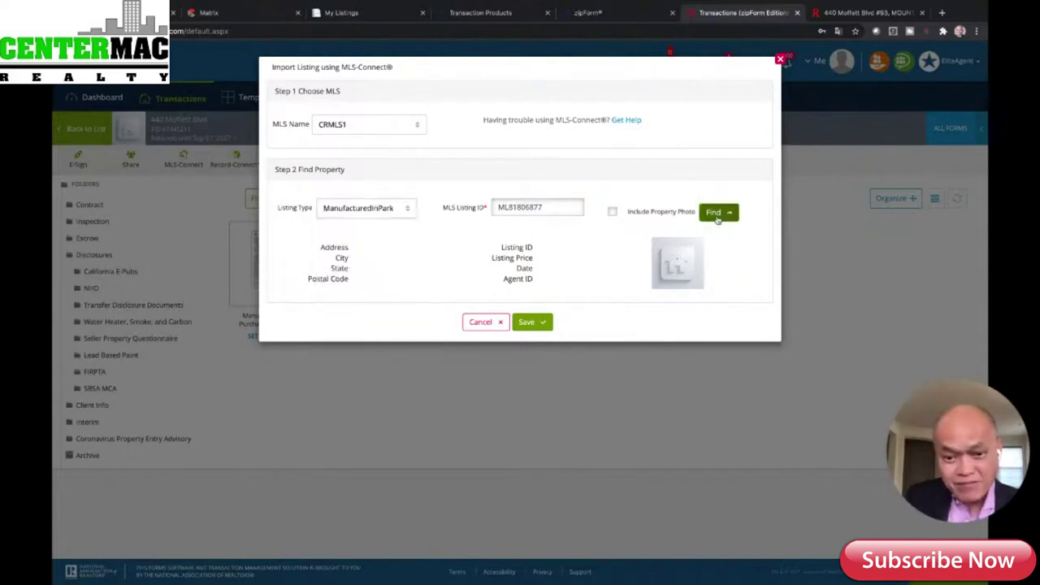
click(716, 216)
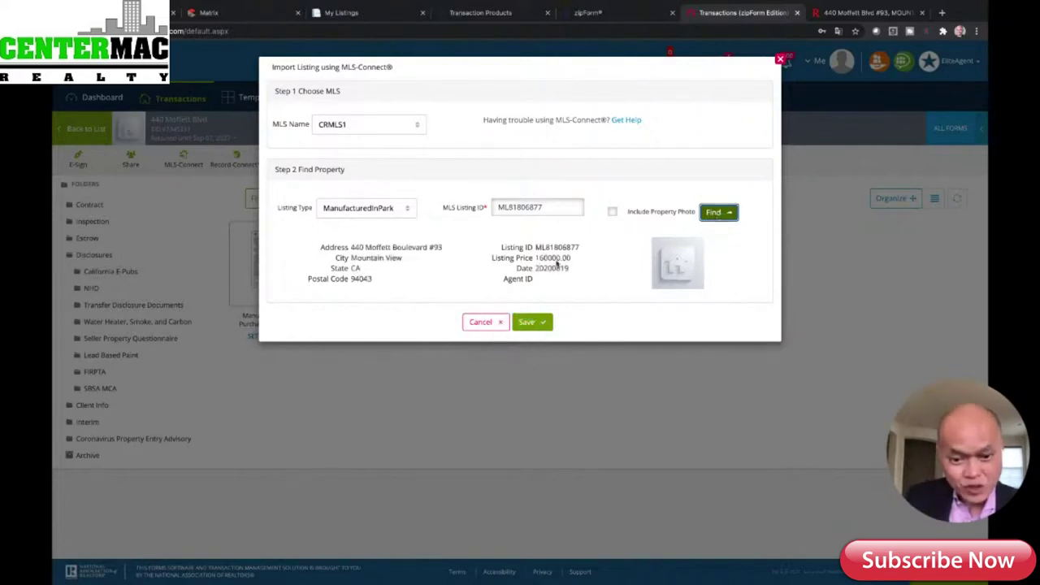
click(526, 322)
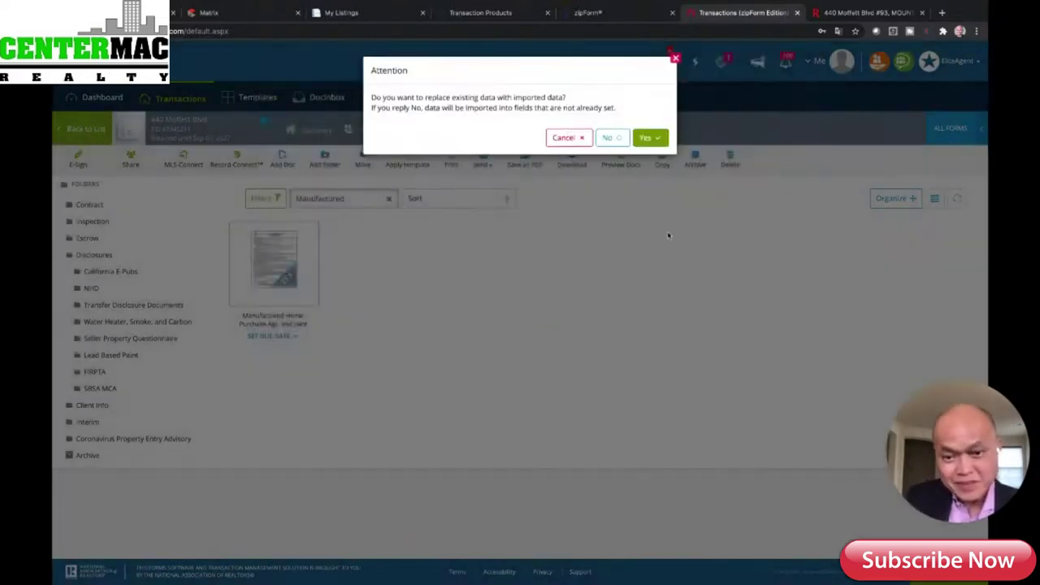
- Confirm replacing transaction data, run Record-Connect, and reopen the Manufactured Home Purchase document
click(650, 139)
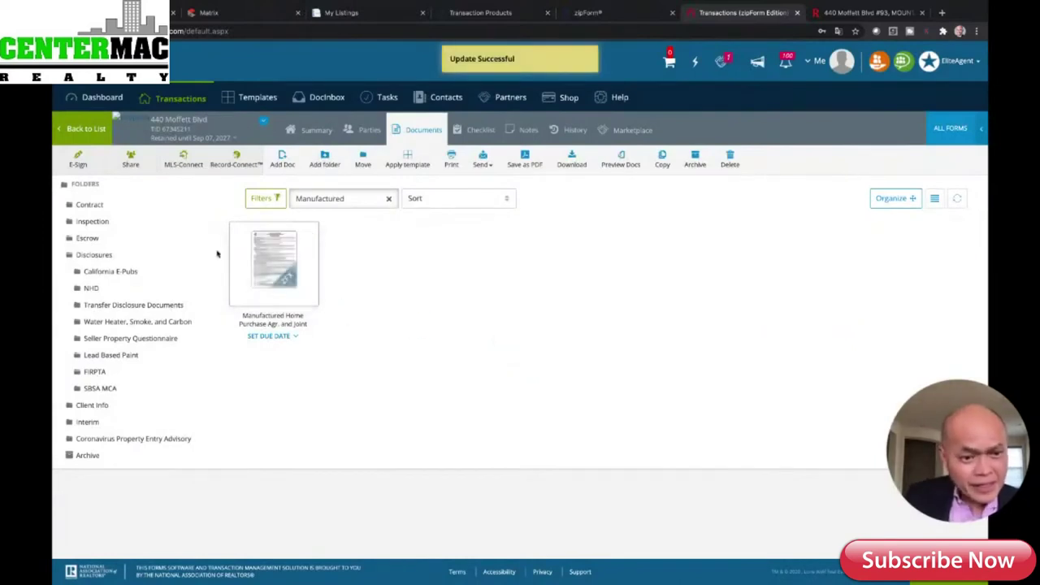
click(236, 164)
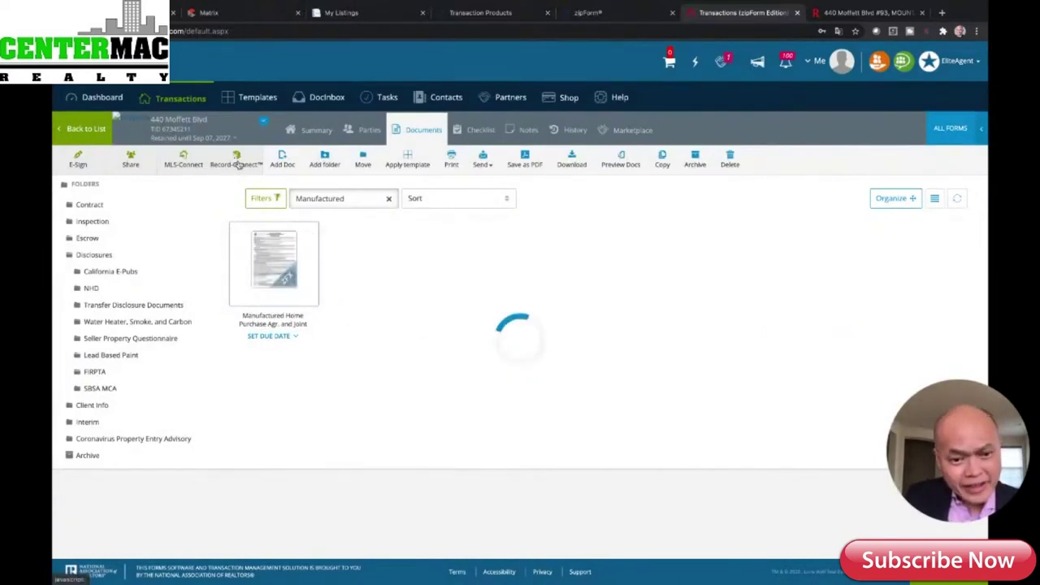
click(280, 273)
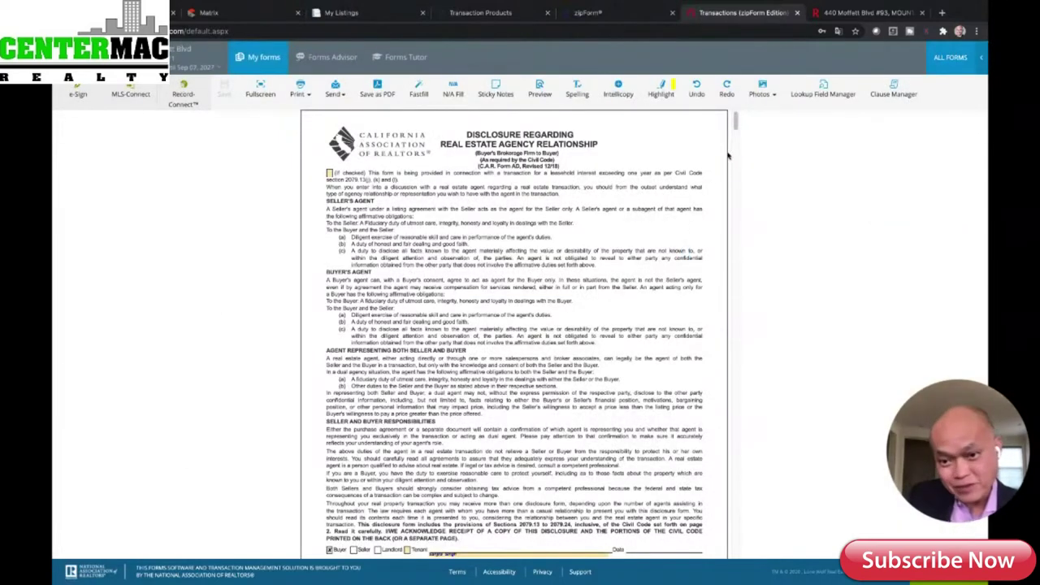
- Scroll past the agency disclosure and wire fraud advisory to the Purchase Agreement page
drag(735, 119, 748, 187)
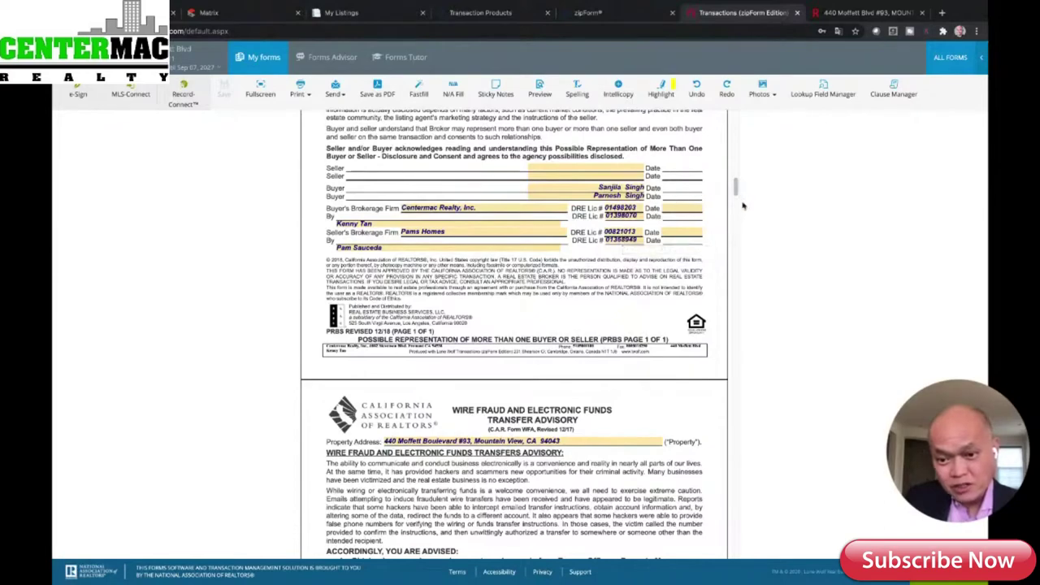
drag(736, 187, 742, 216)
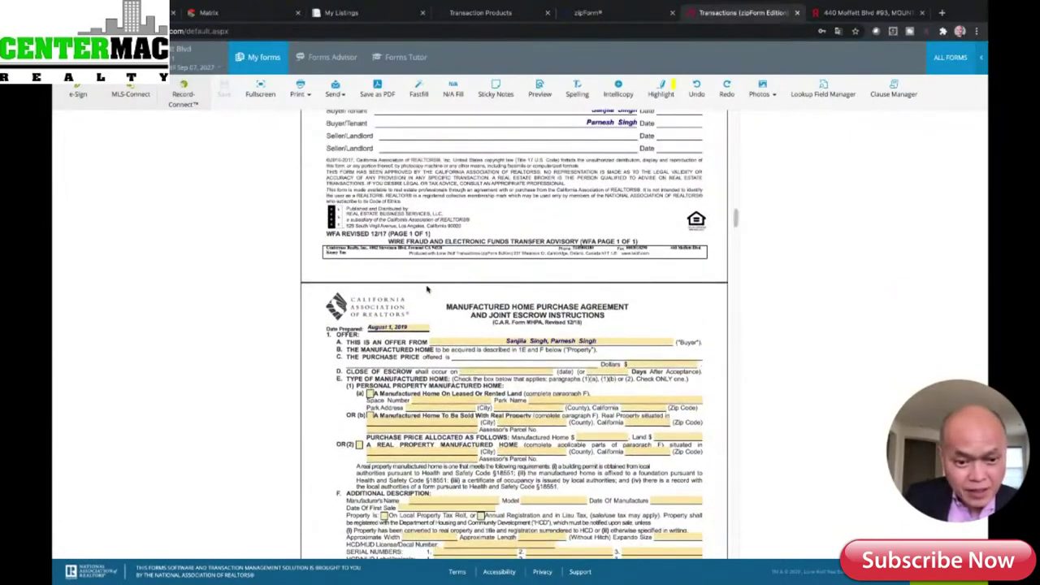
- Set the Date Prepared to September 8, 2020 using the calendar
click(410, 332)
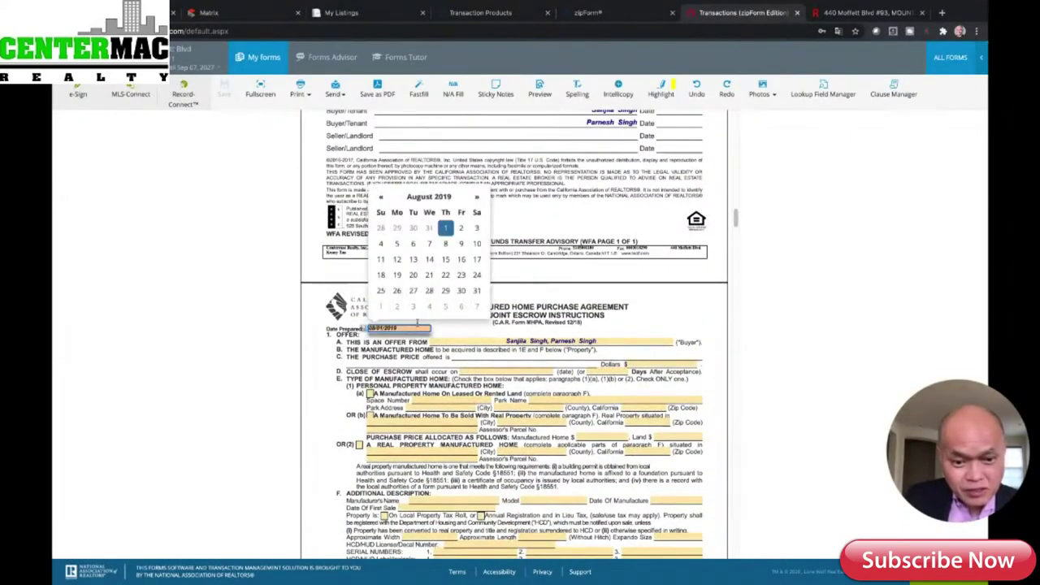
key(BackSpace)
key(BackSpace)
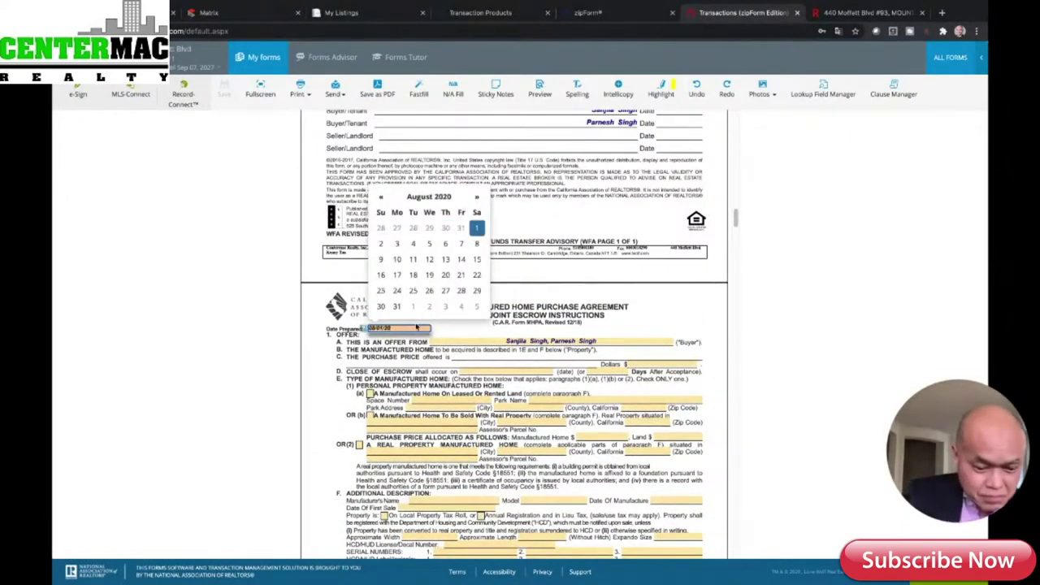
text(20)
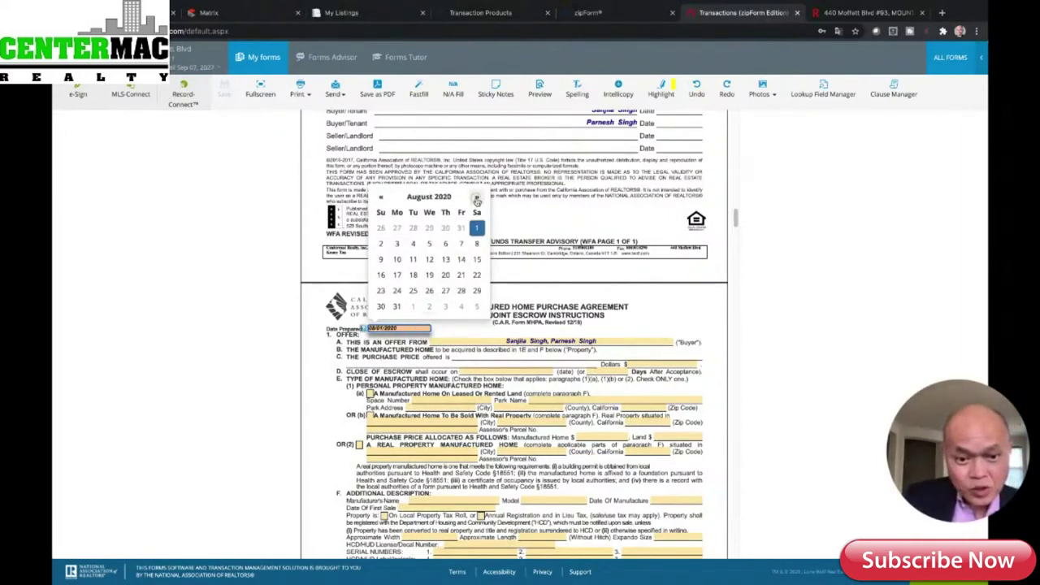
click(477, 199)
click(413, 243)
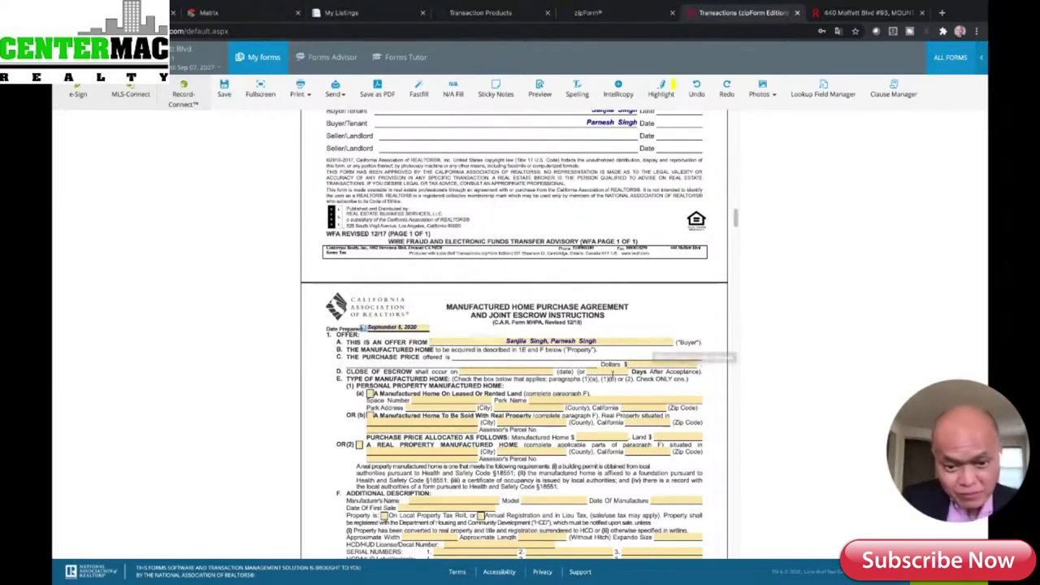
- Enter a $160,000 purchase price and close escrow 30 days after acceptance
click(636, 364)
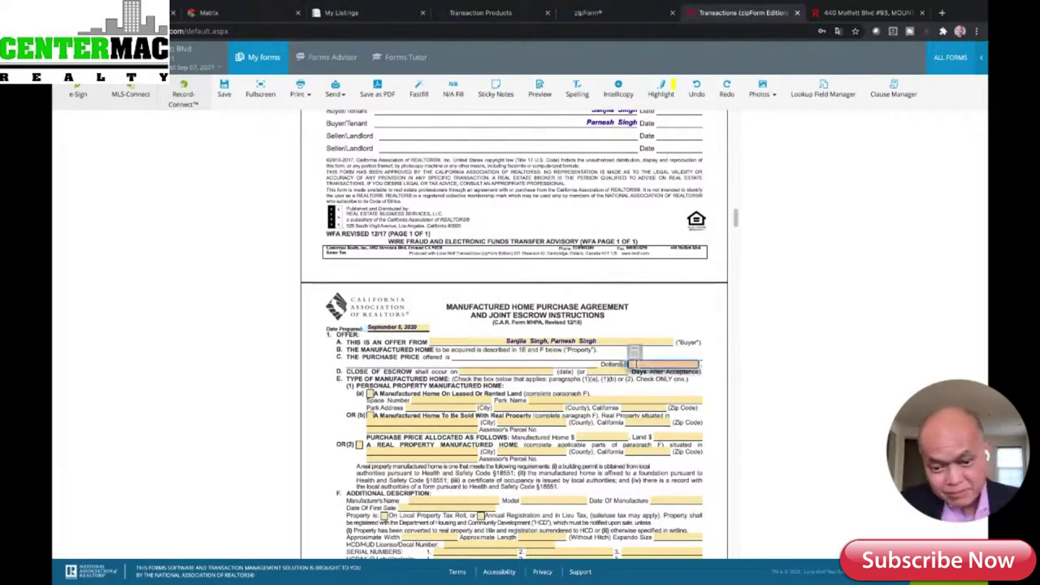
text(150000)
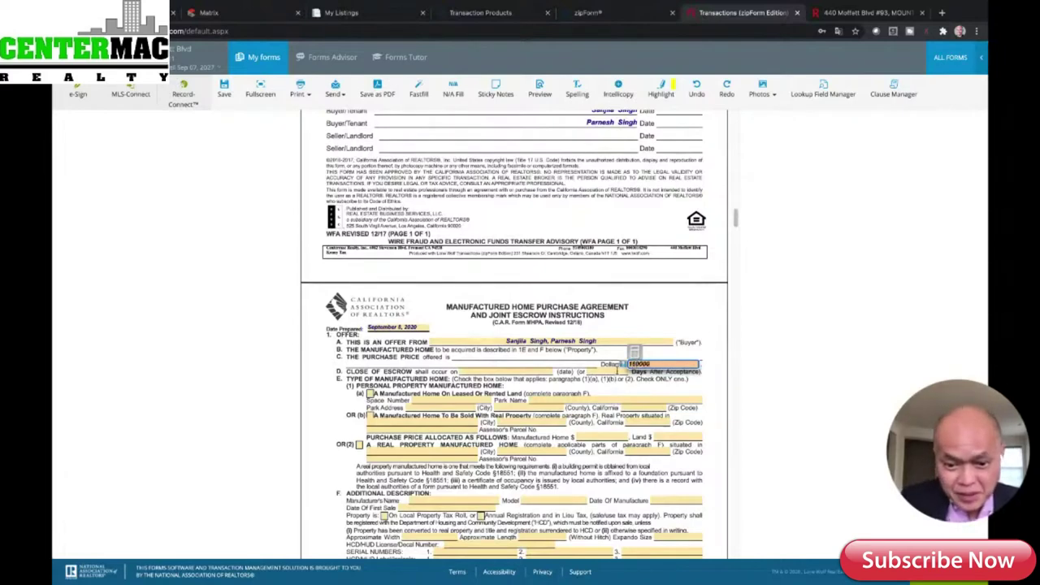
key(Tab)
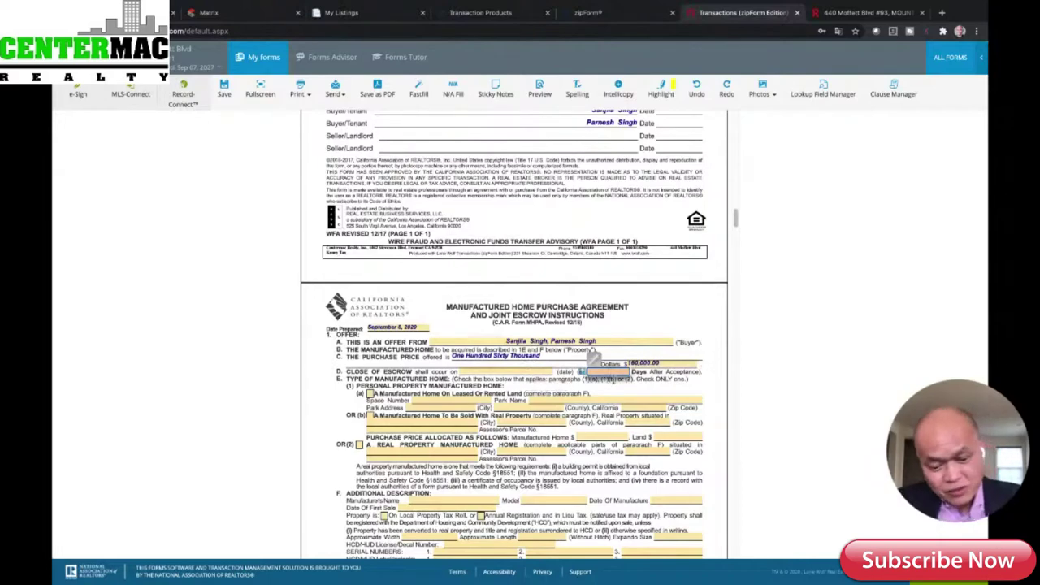
text(30)
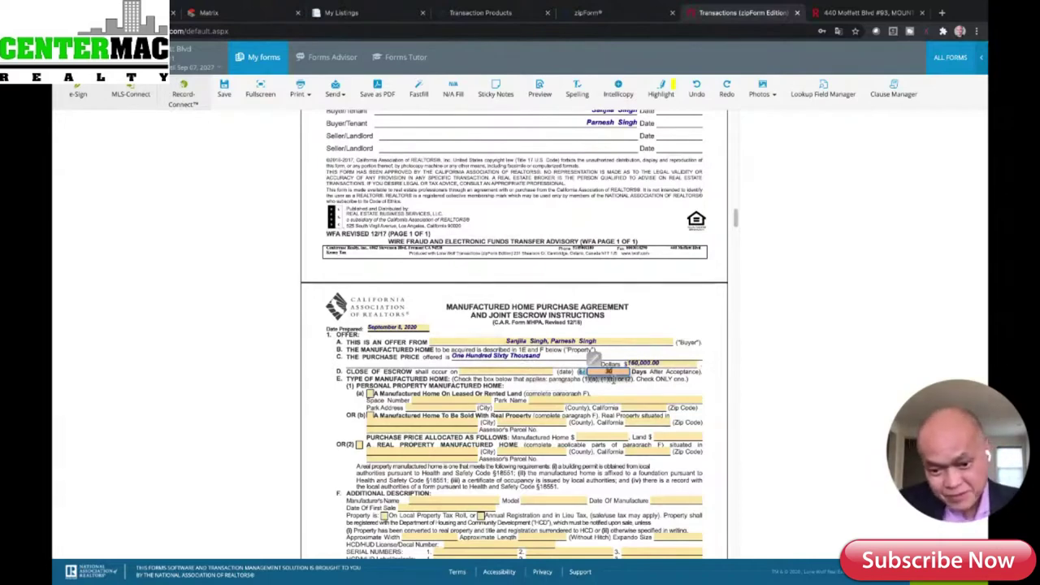
click(628, 431)
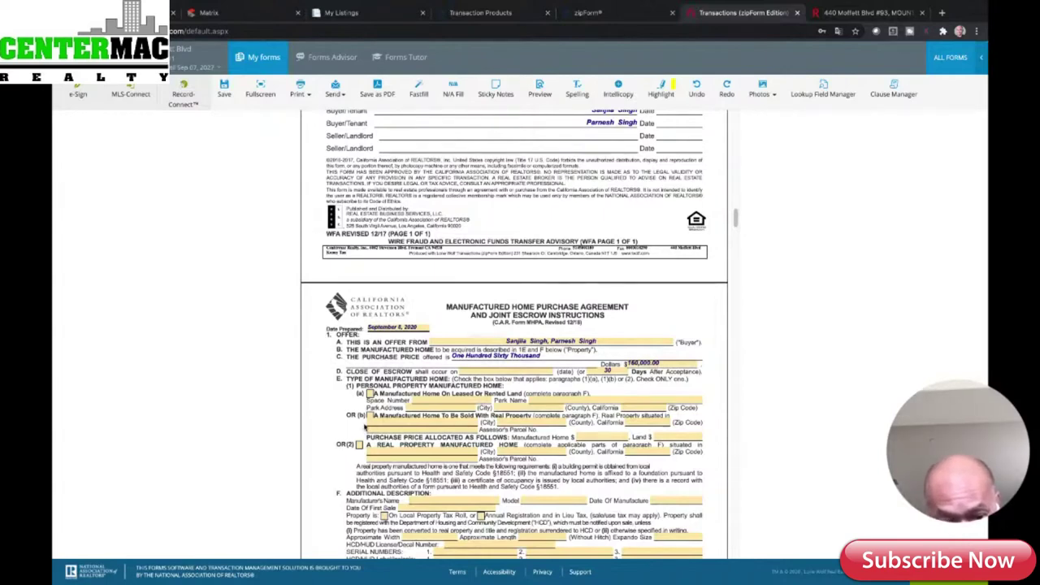
click(370, 416)
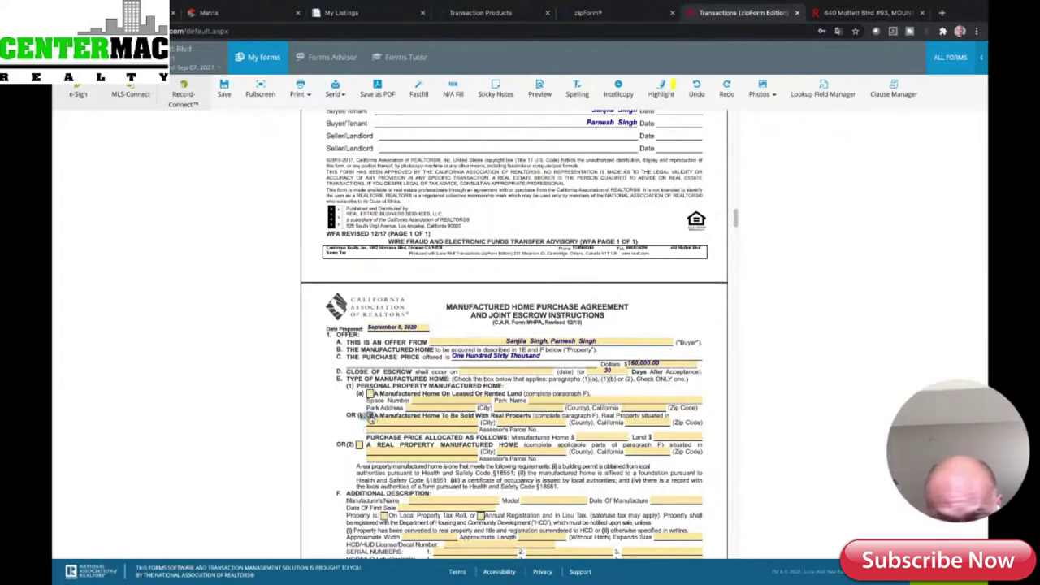
click(392, 421)
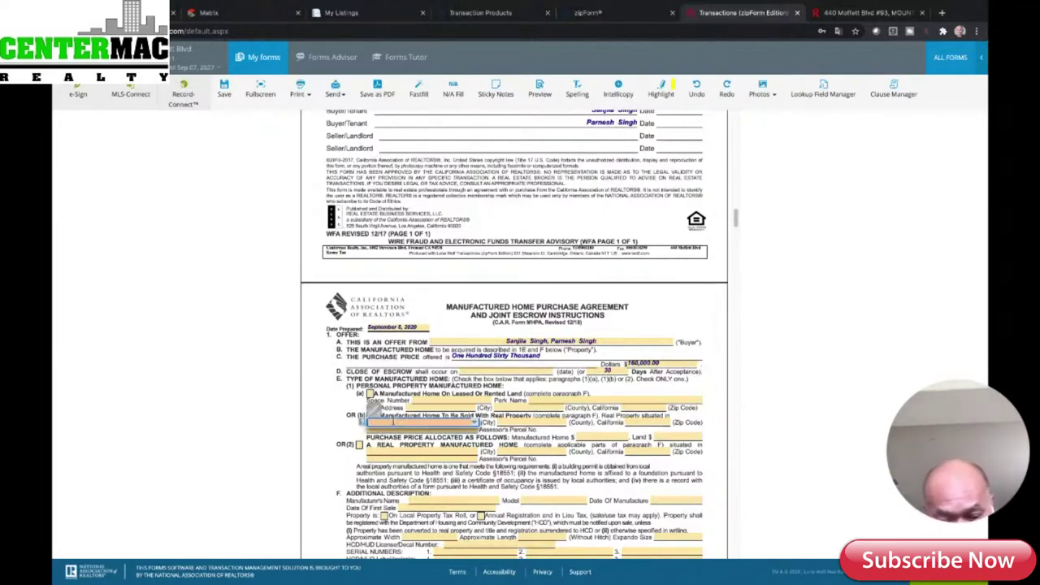
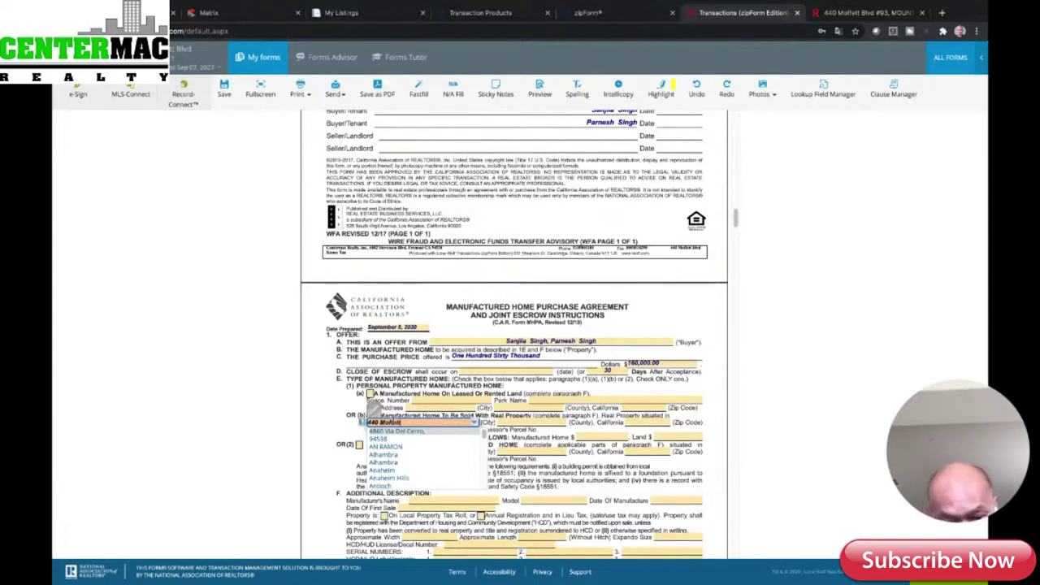
click(513, 422)
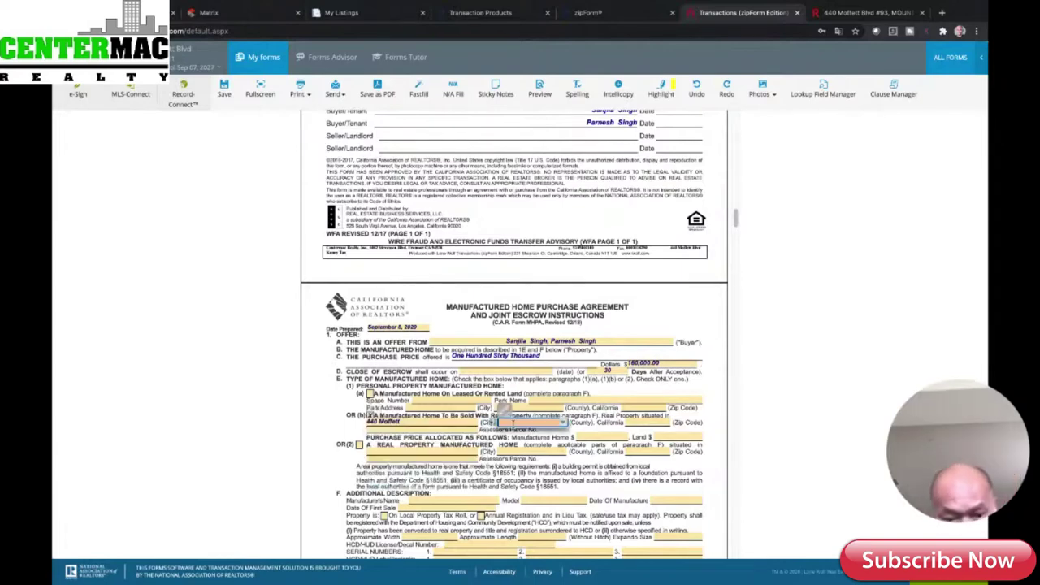
click(446, 421)
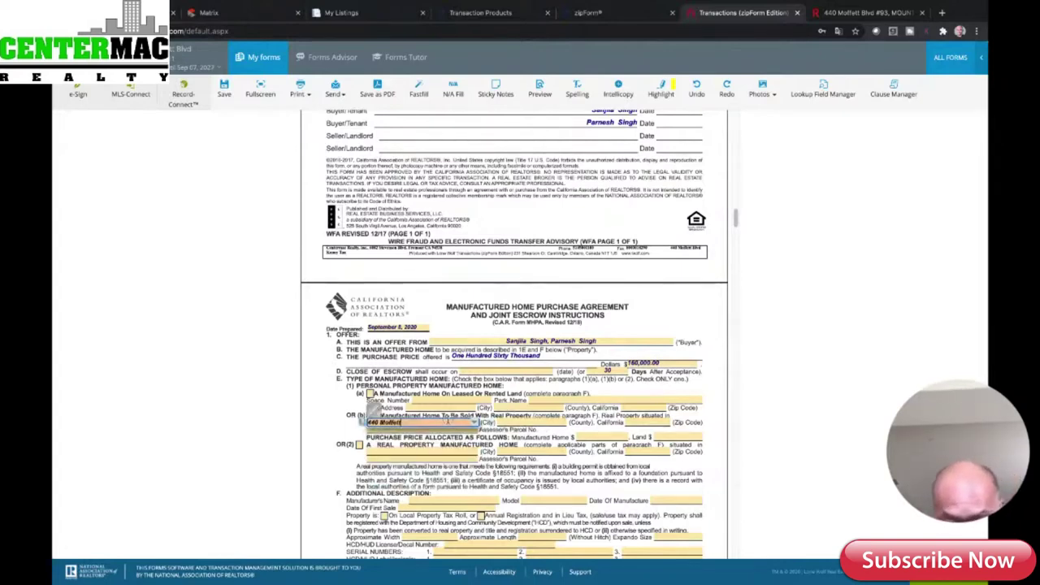
text(B)
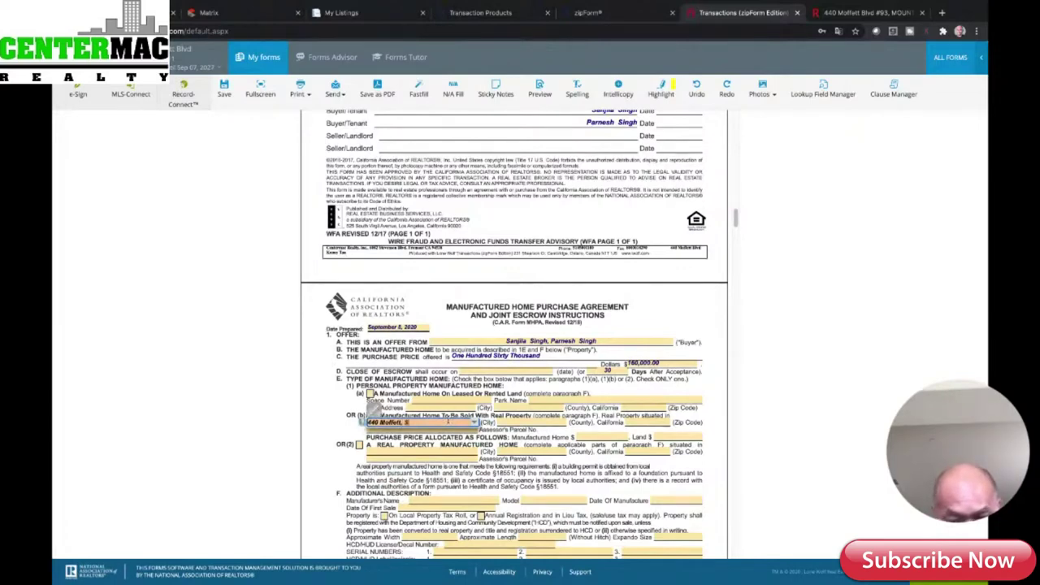
text(pc 93)
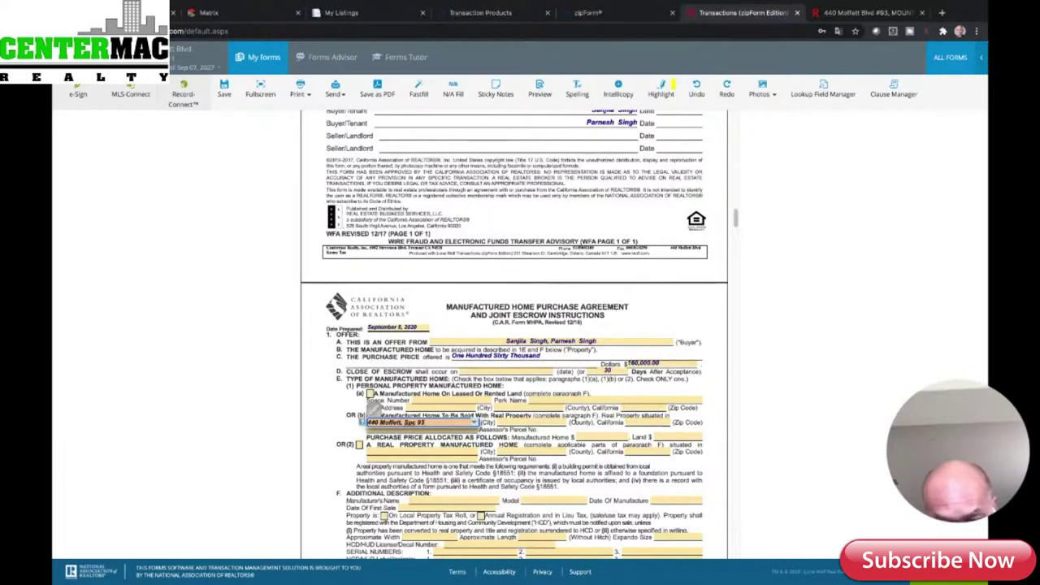
- Set the city to Mountain View and look at the property's Redfin listing
click(522, 421)
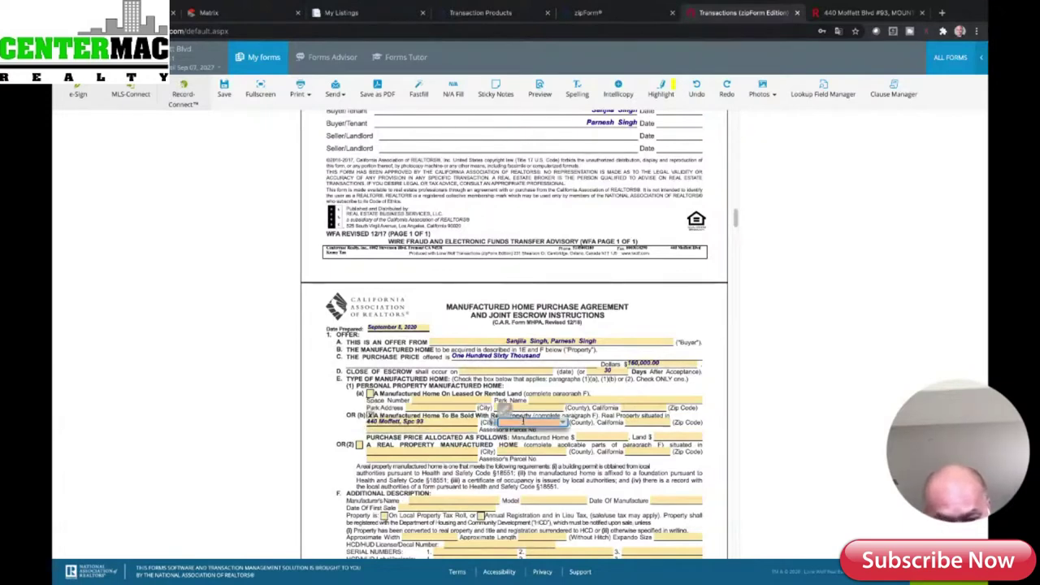
text(Mountain View)
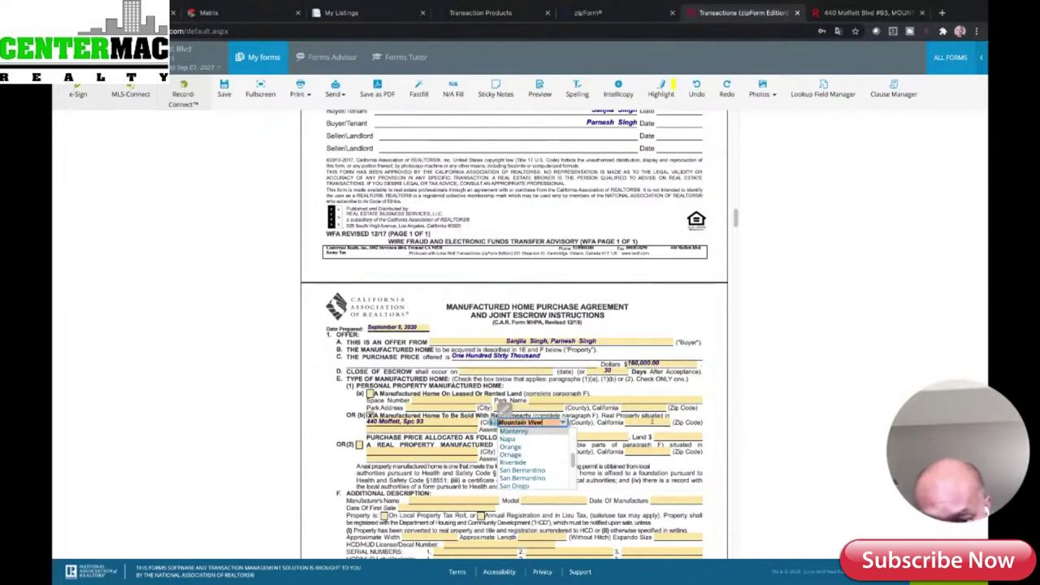
click(642, 421)
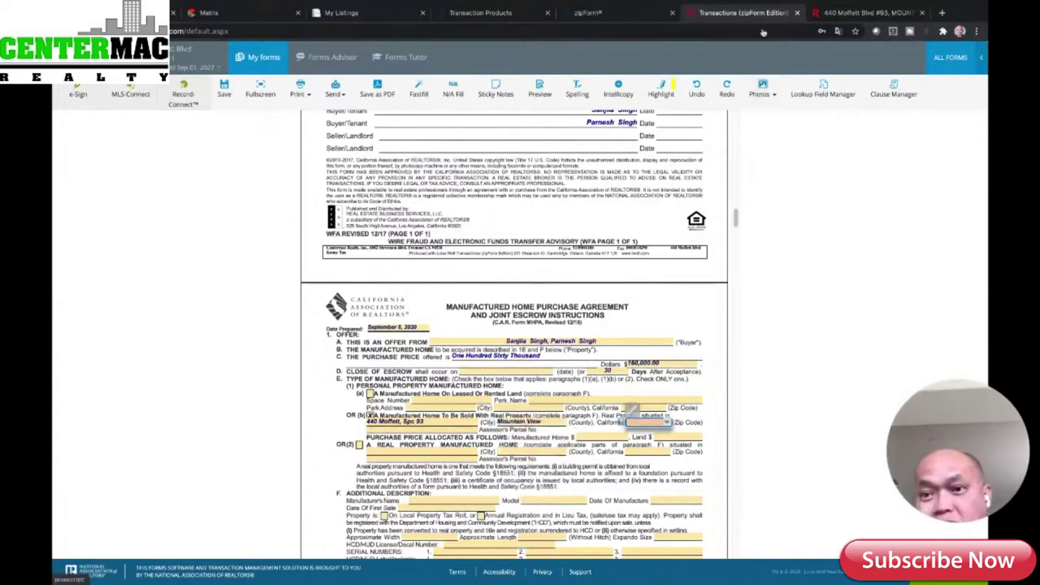
click(836, 15)
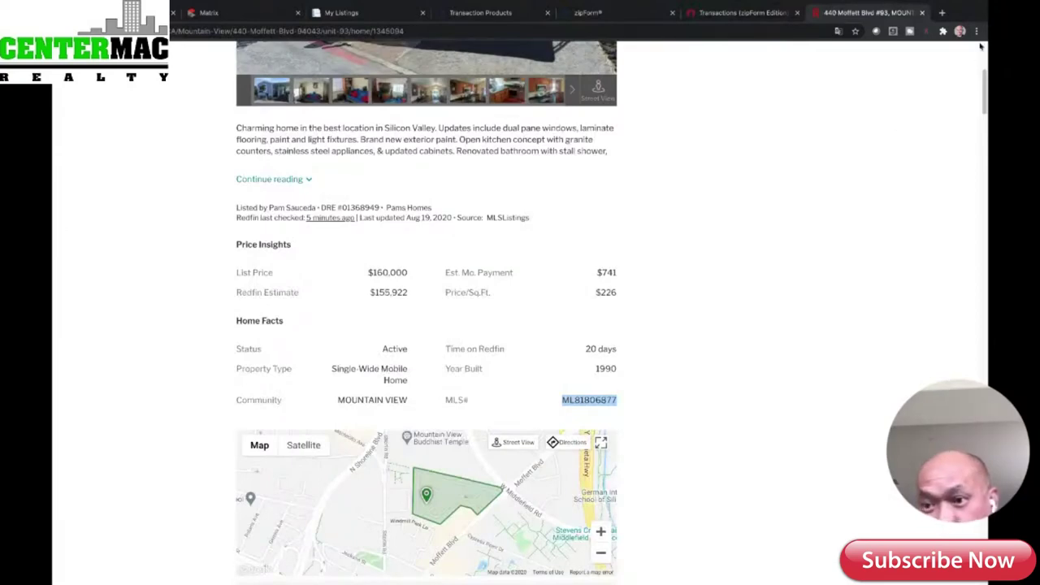
drag(983, 77, 983, 4)
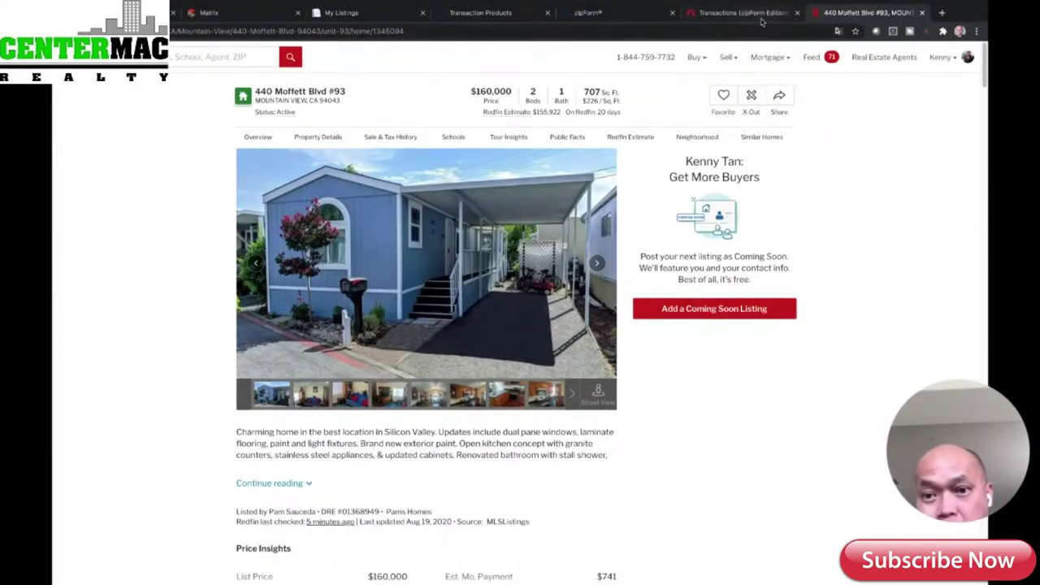
click(762, 14)
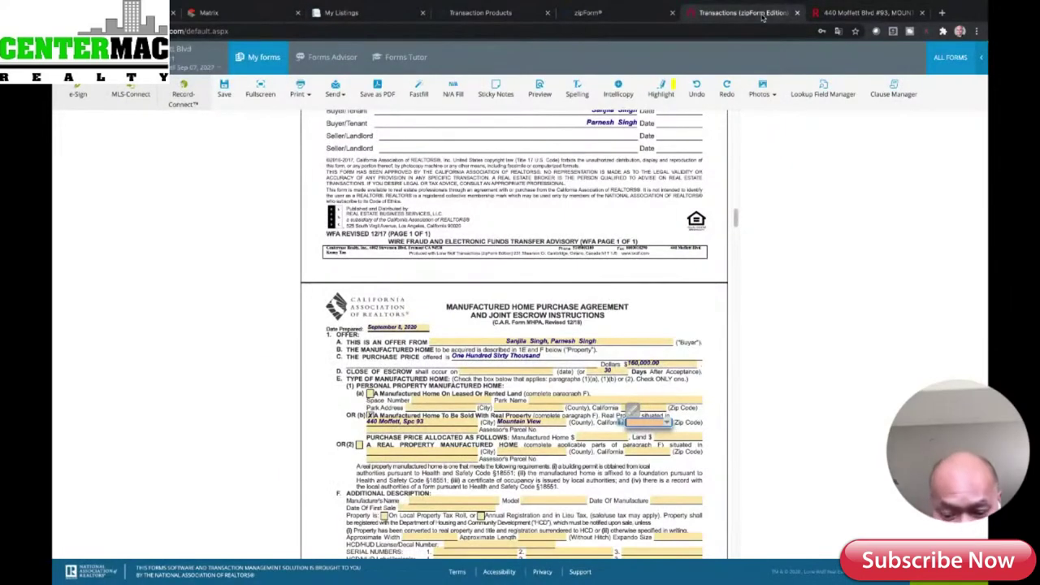
- Enter 94043 as the zip code and move down to the Finance Terms section
text(940)
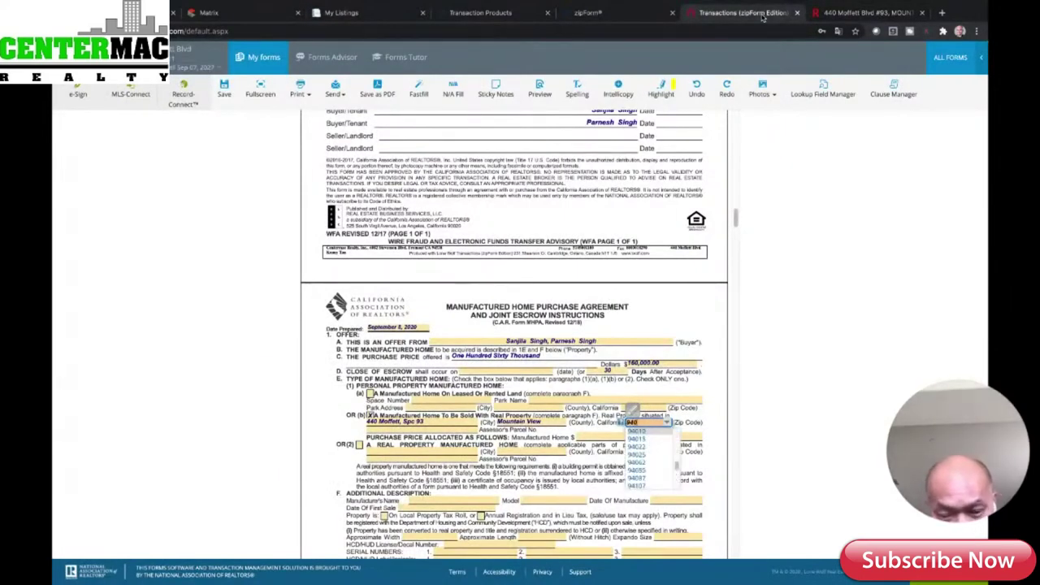
text(43)
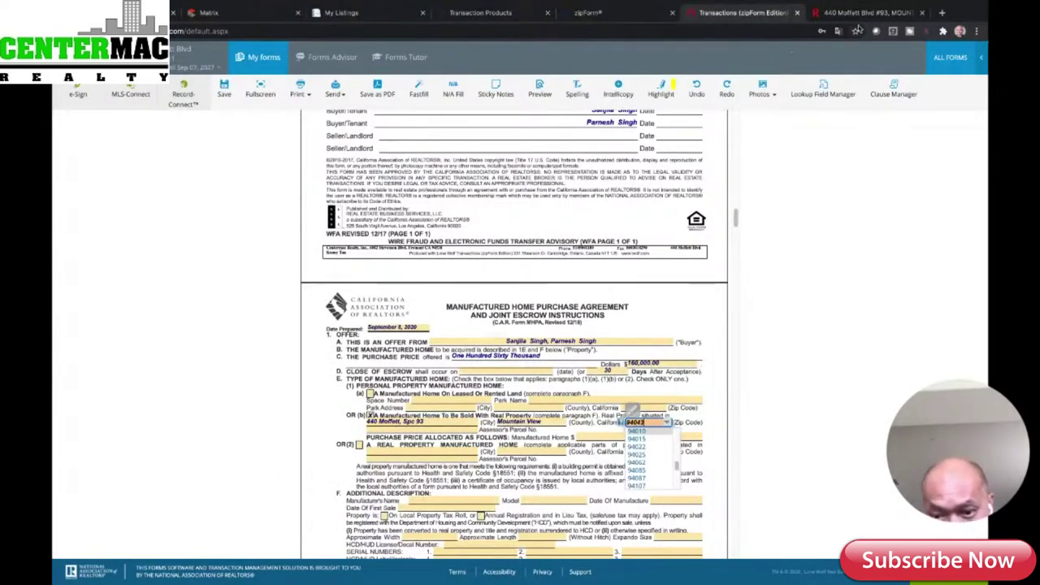
click(721, 363)
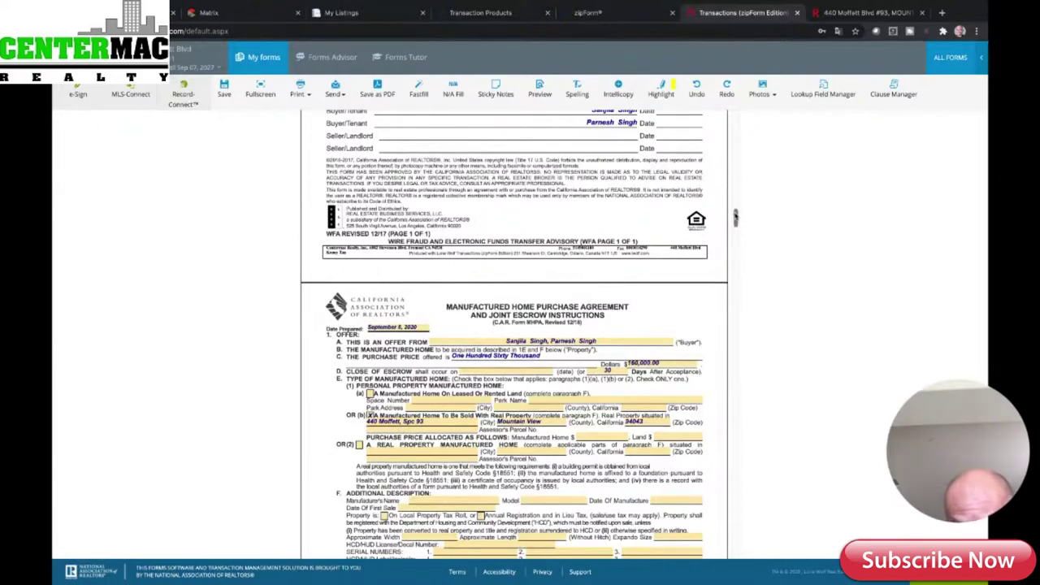
scroll(734, 217, down, 2)
drag(735, 216, 734, 225)
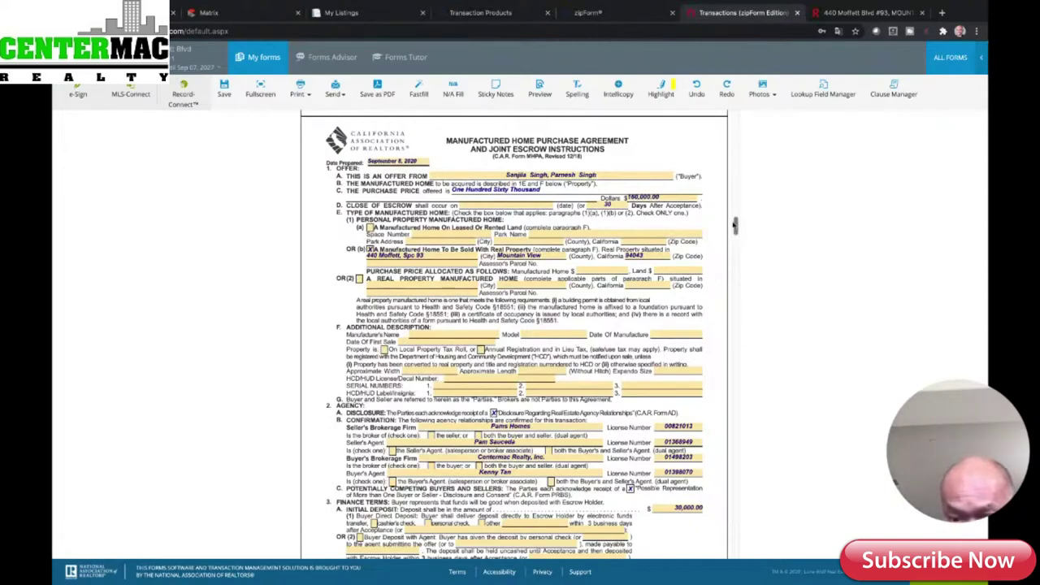
drag(733, 225, 734, 233)
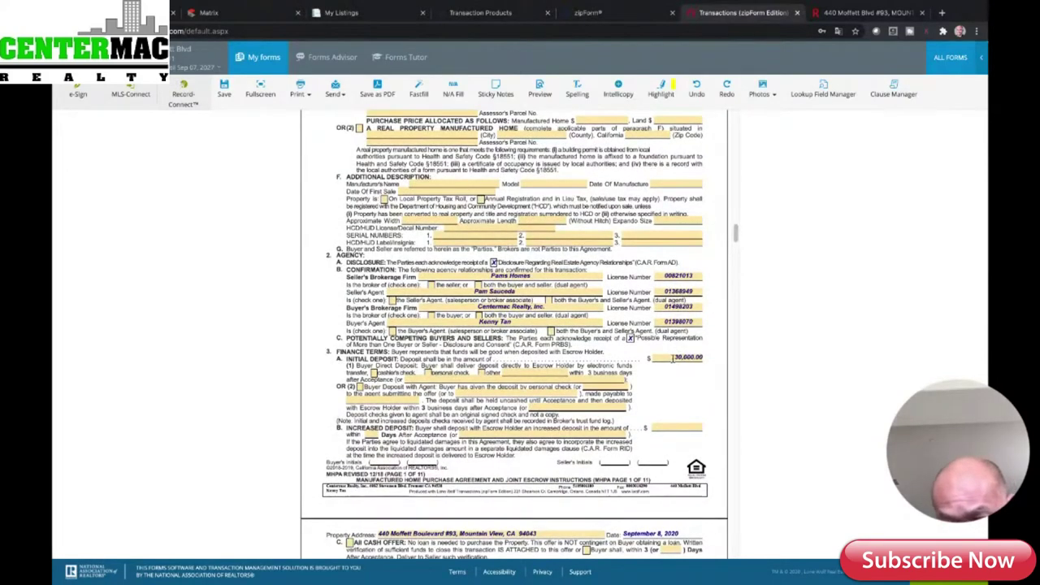
- Replace the 30000 initial deposit with 4800, leaving a $155,200.00 down payment balance
click(675, 358)
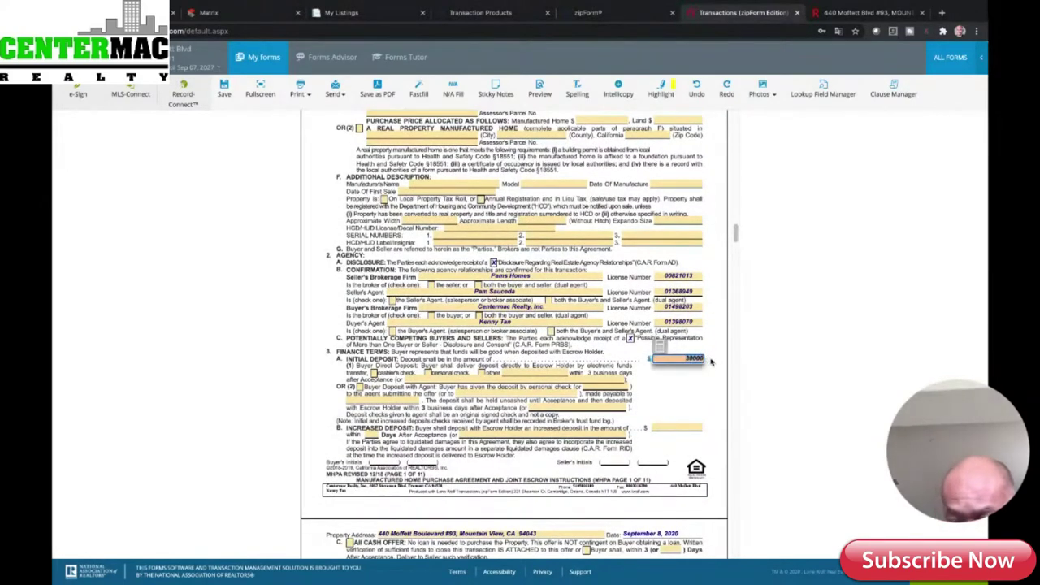
key(BackSpace)
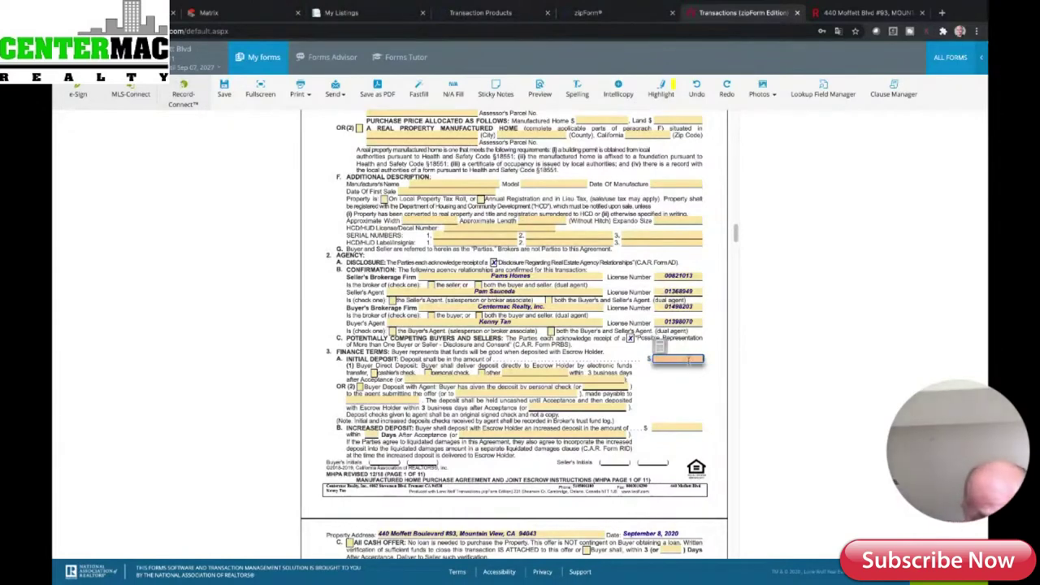
text(4800)
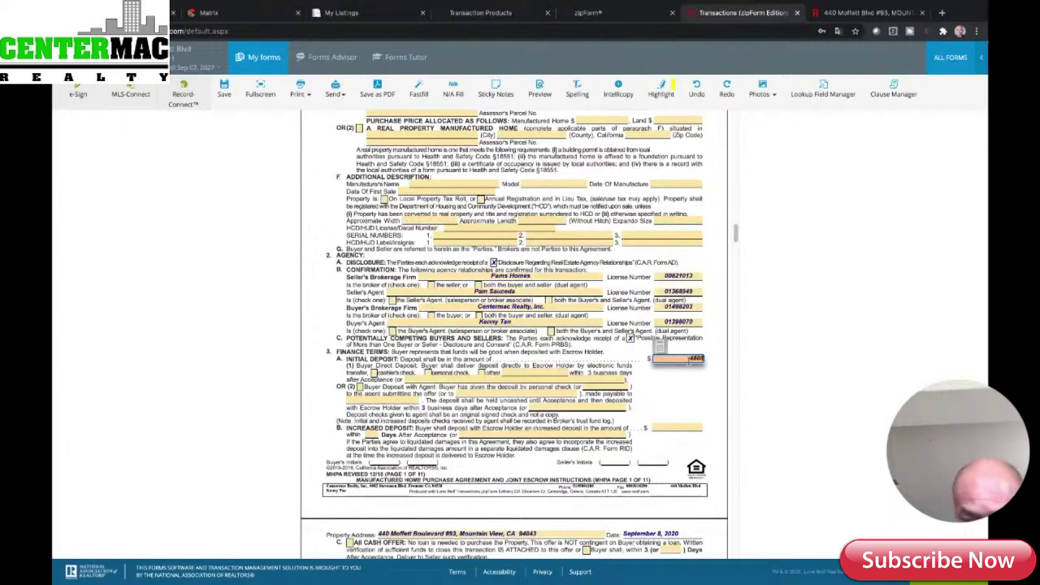
click(639, 412)
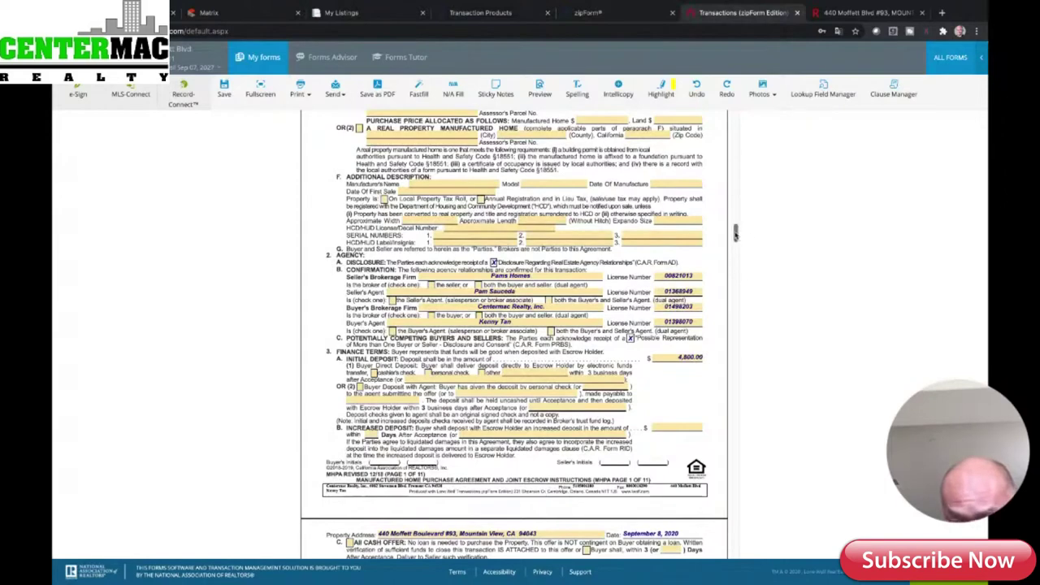
drag(735, 232, 735, 246)
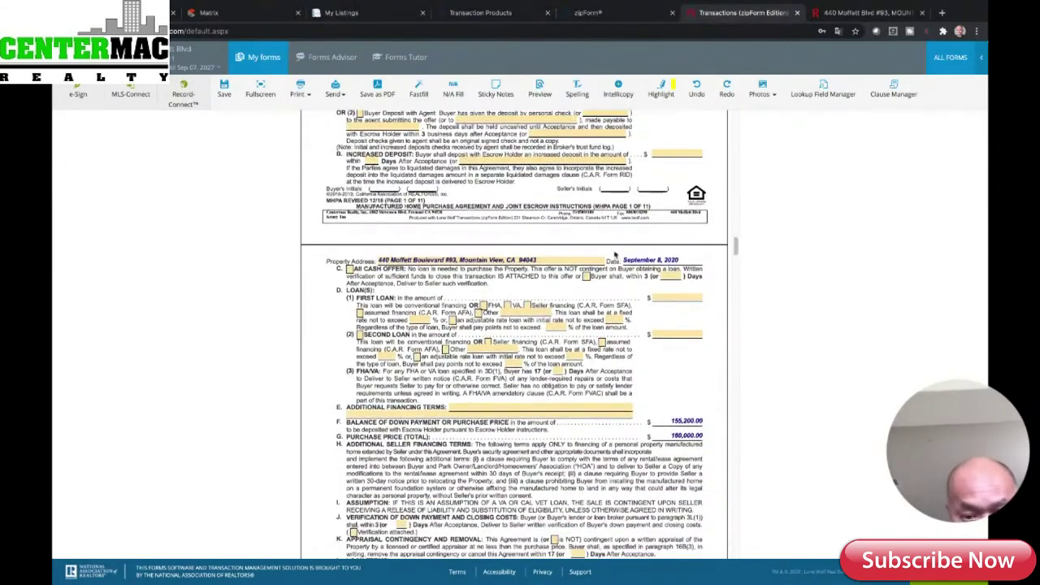
- Check All Cash Offer in paragraph 3C and go to paragraph 7 Allocation of Costs
click(349, 269)
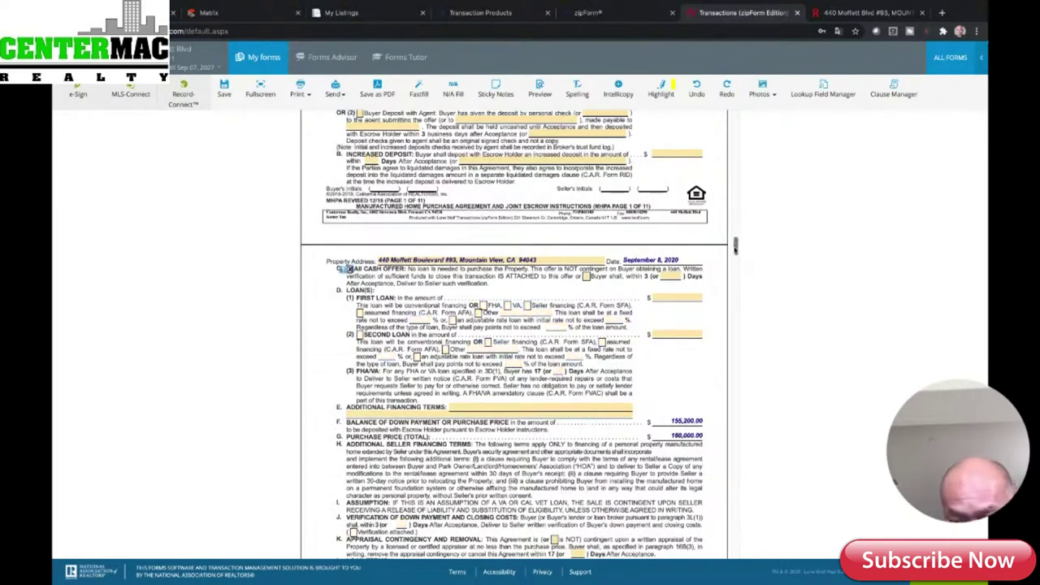
drag(734, 247, 734, 275)
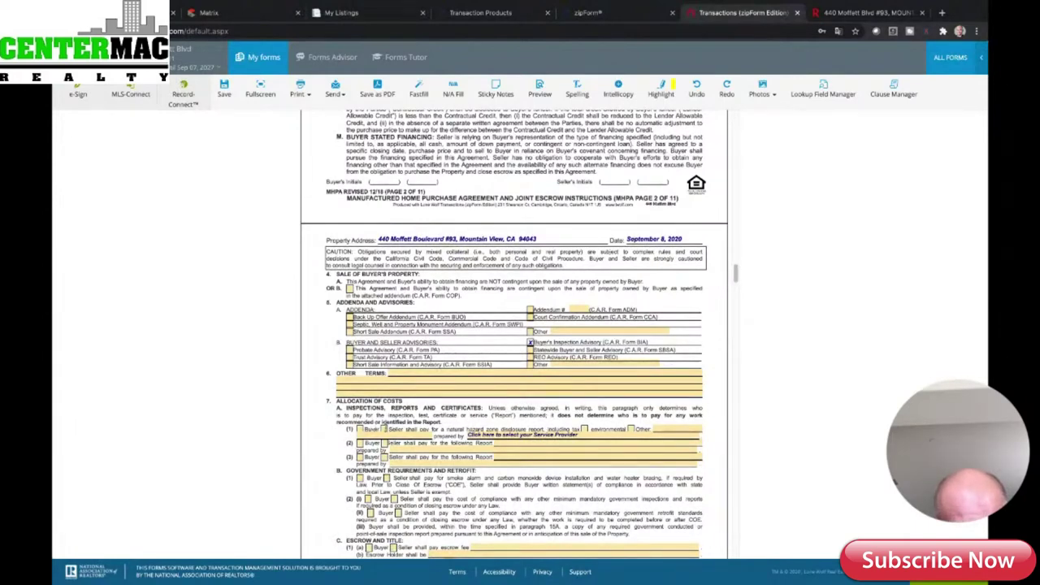
click(379, 429)
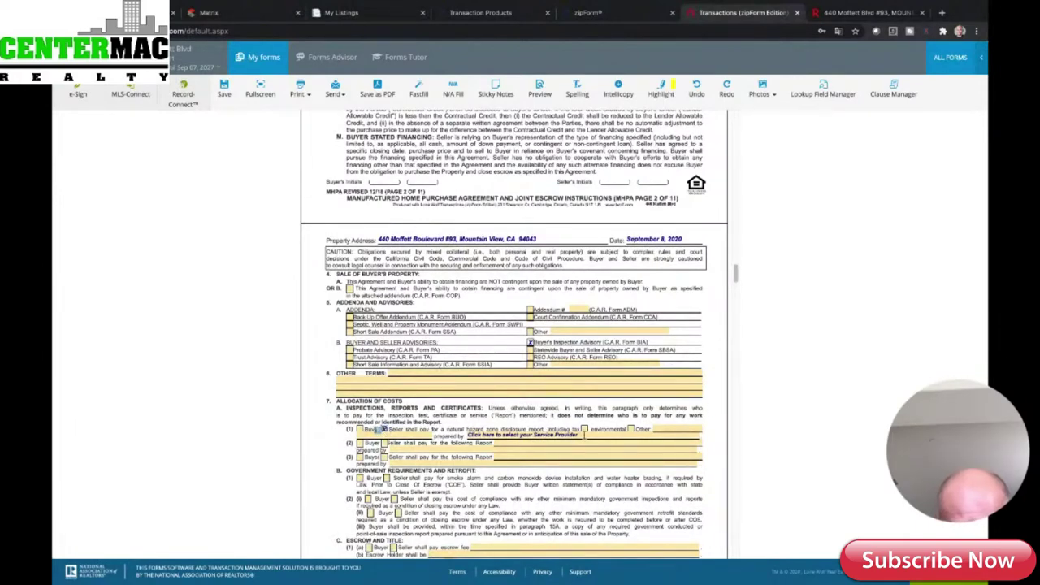
- Choose 'Service Provider of Seller's choice' for the hazard report and tick Seller in 7B(2)(i)
click(584, 436)
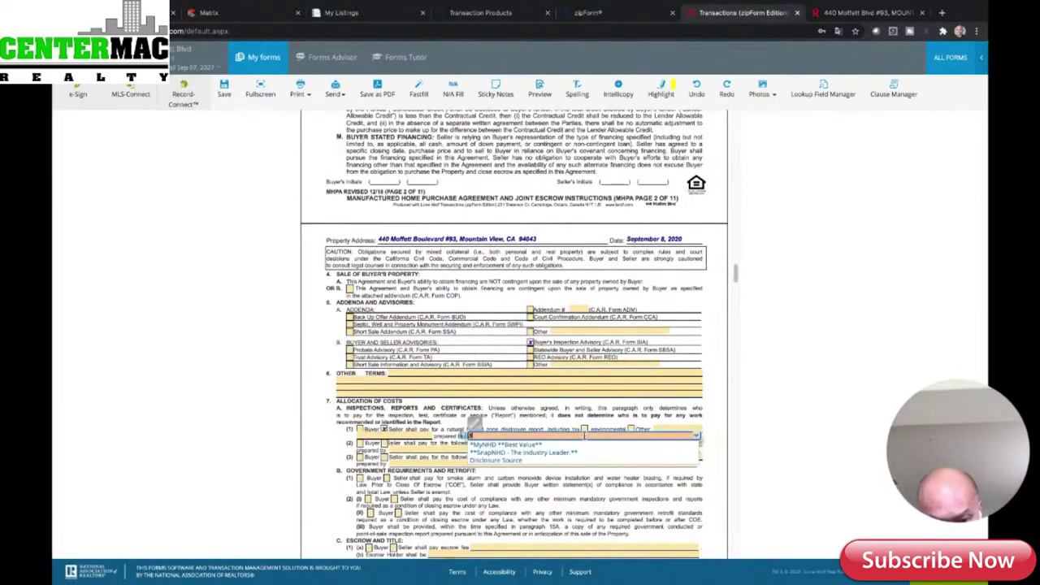
text(Service P)
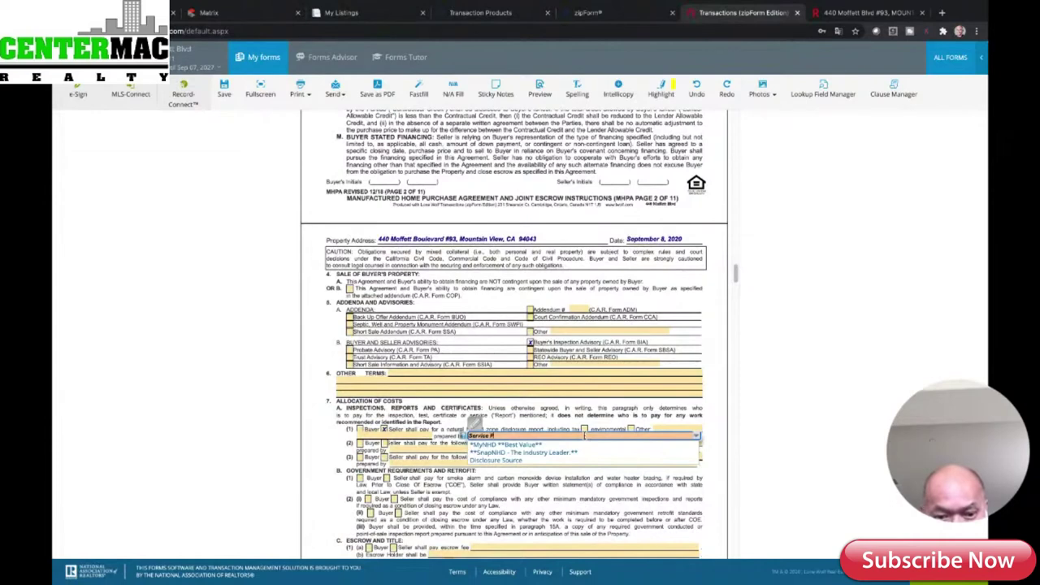
text(rovider of S)
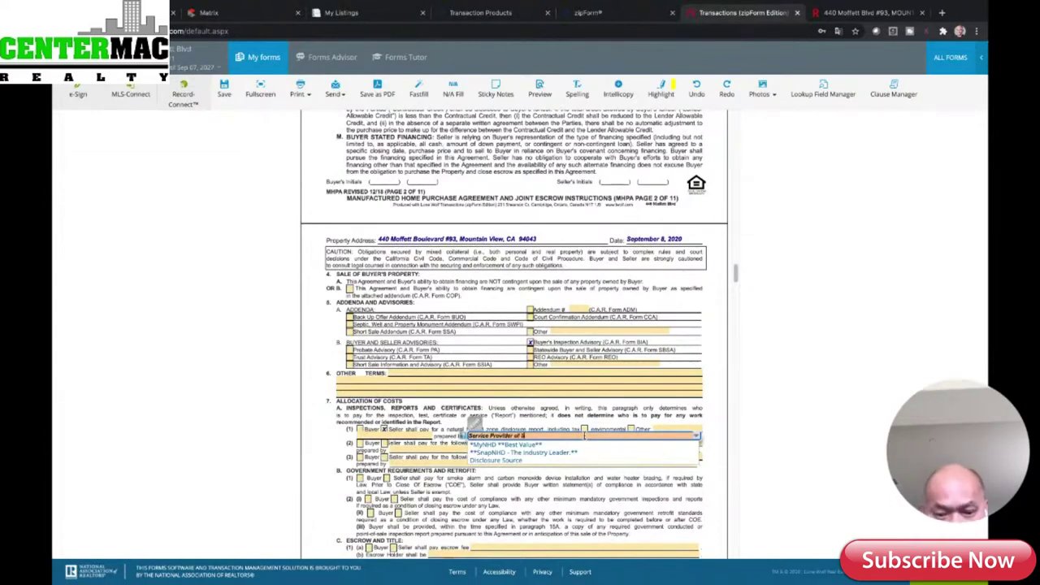
text(eller's)
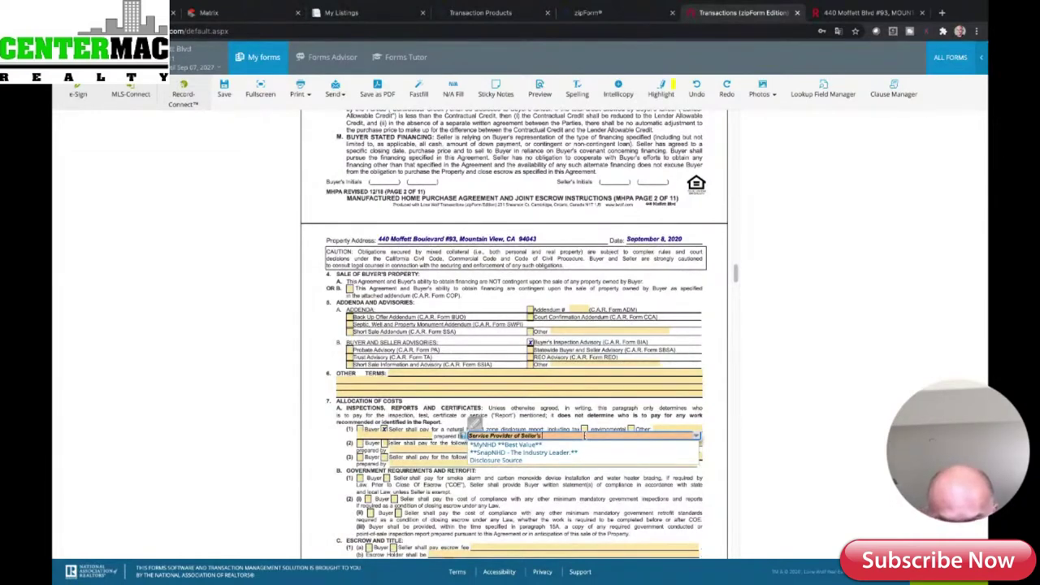
text( choice)
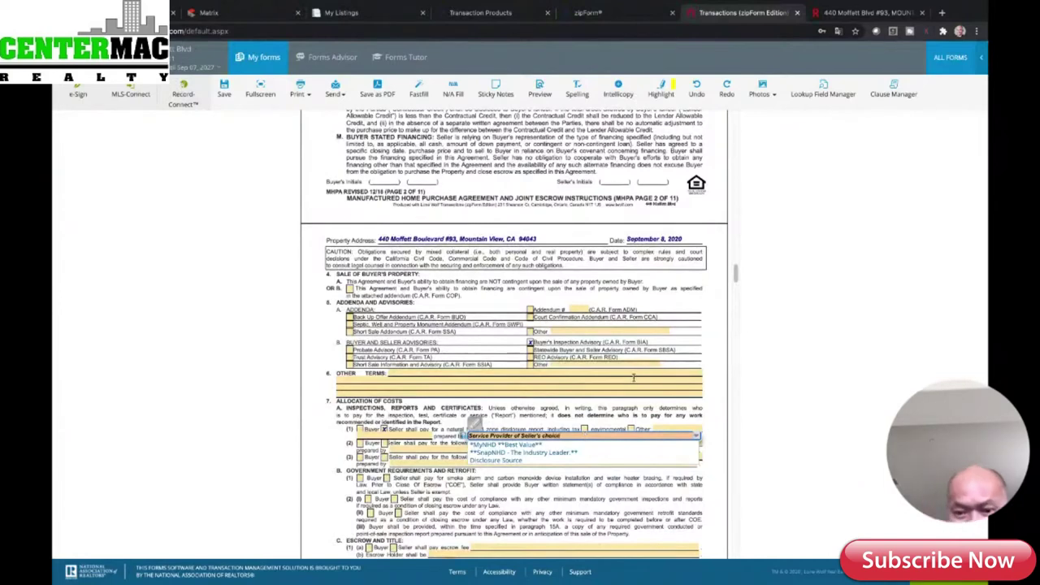
click(666, 374)
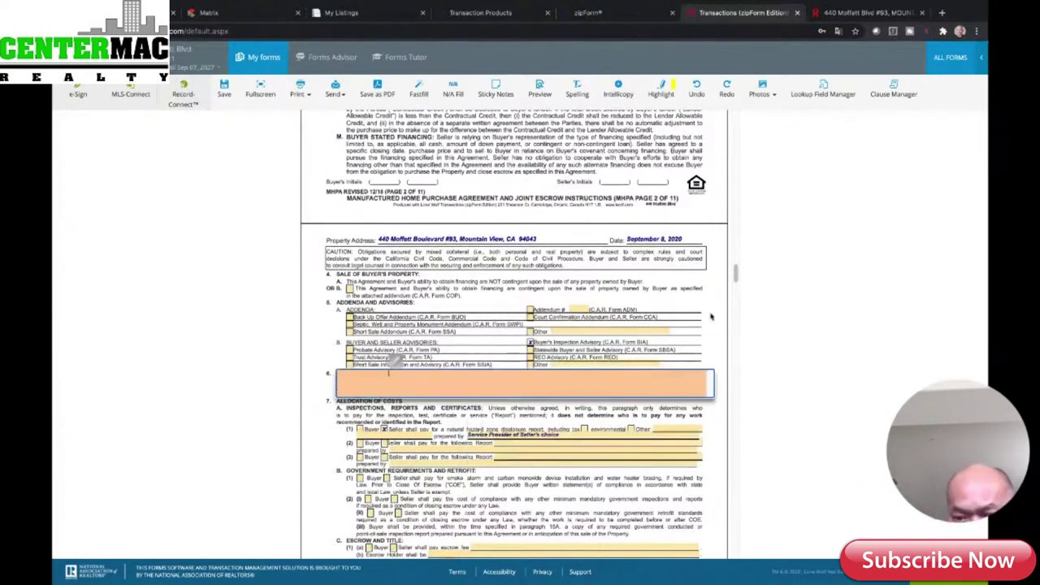
click(736, 273)
drag(736, 273, 736, 280)
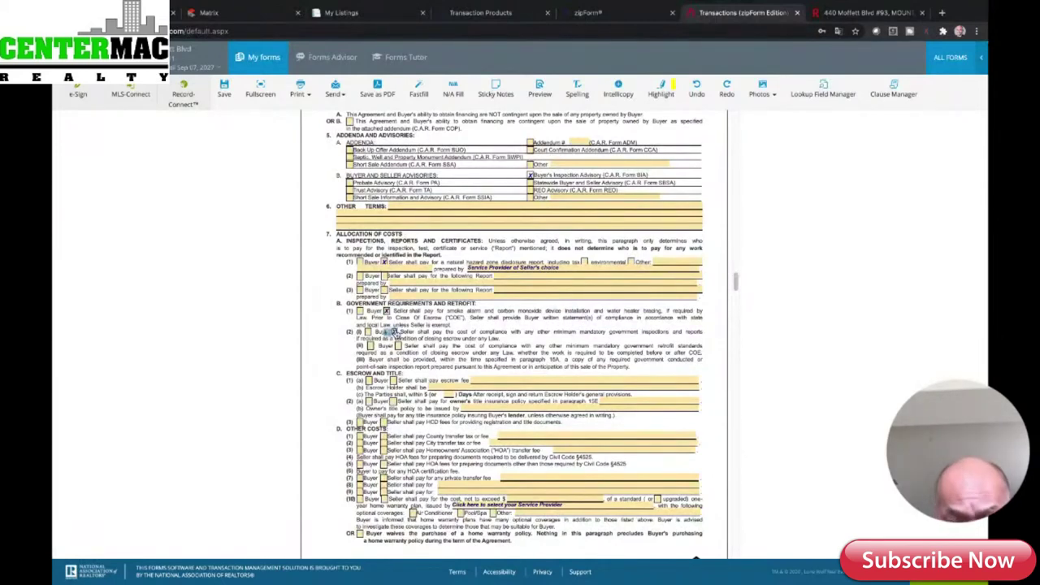
click(394, 332)
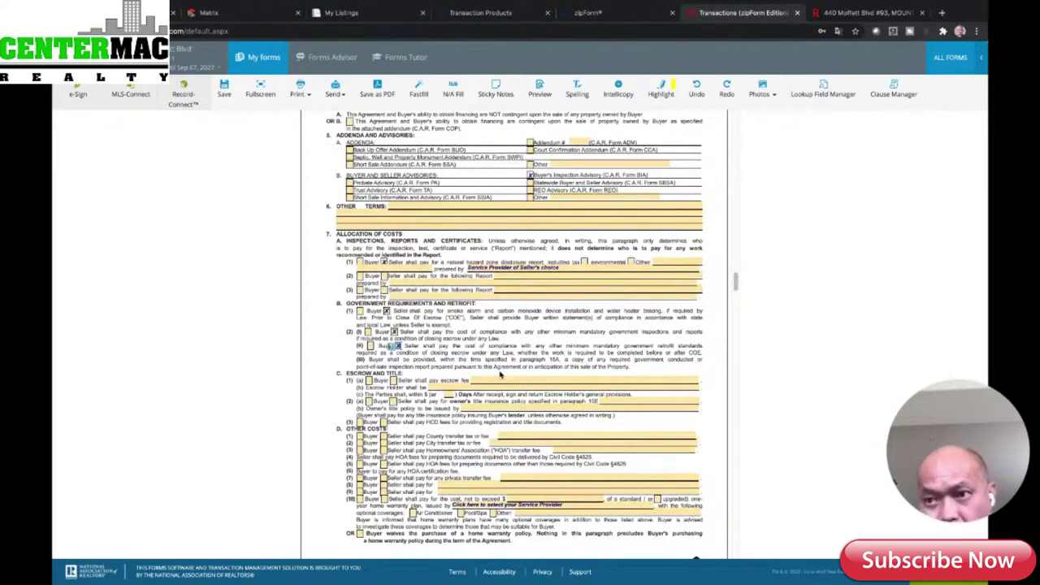
mouse_move(950, 5)
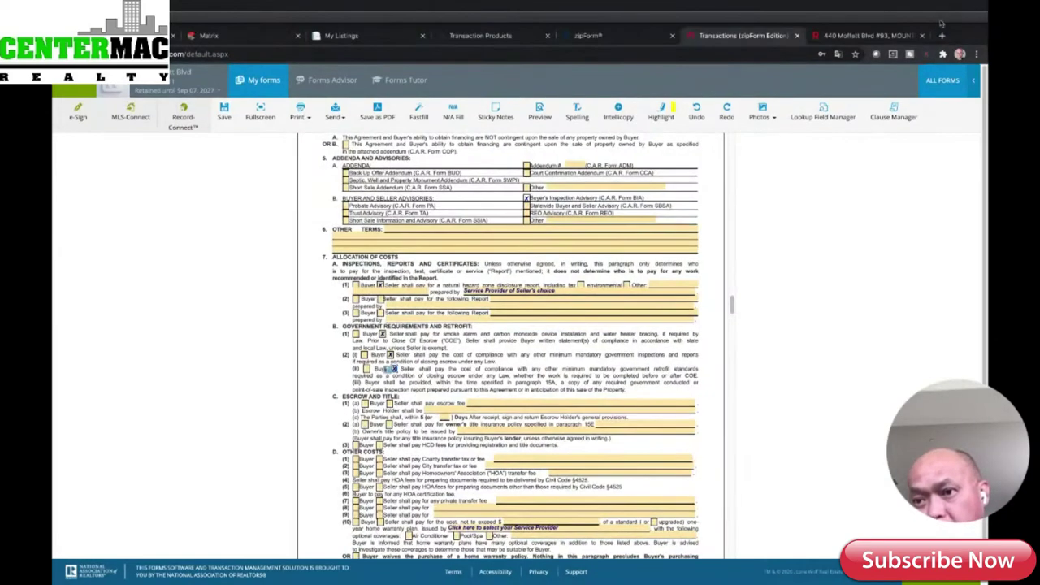
- Open Google Drive in a new Chrome tab and search 'who pays what' for the closing-costs folder
click(943, 36)
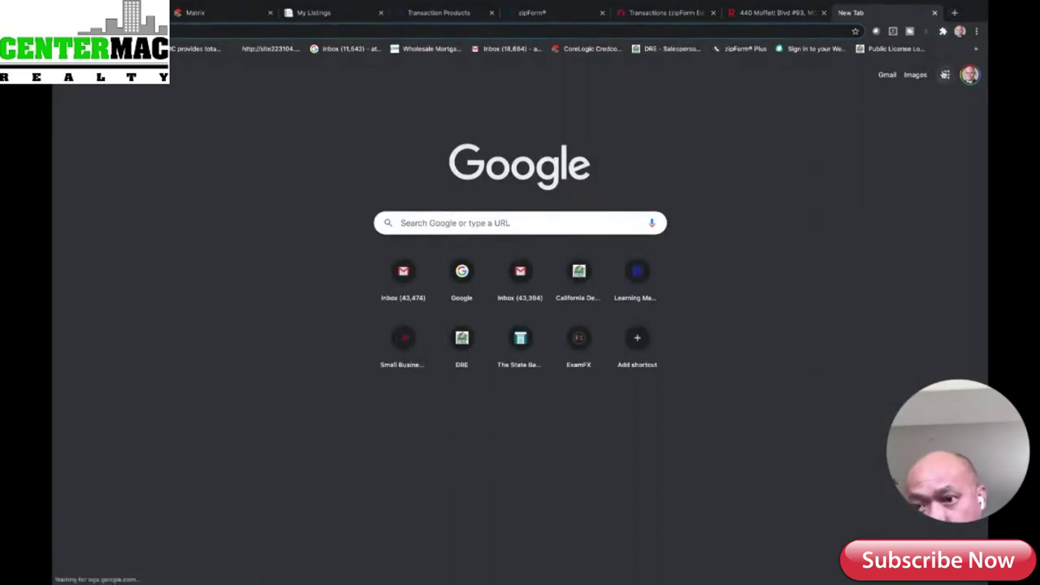
click(944, 74)
click(900, 120)
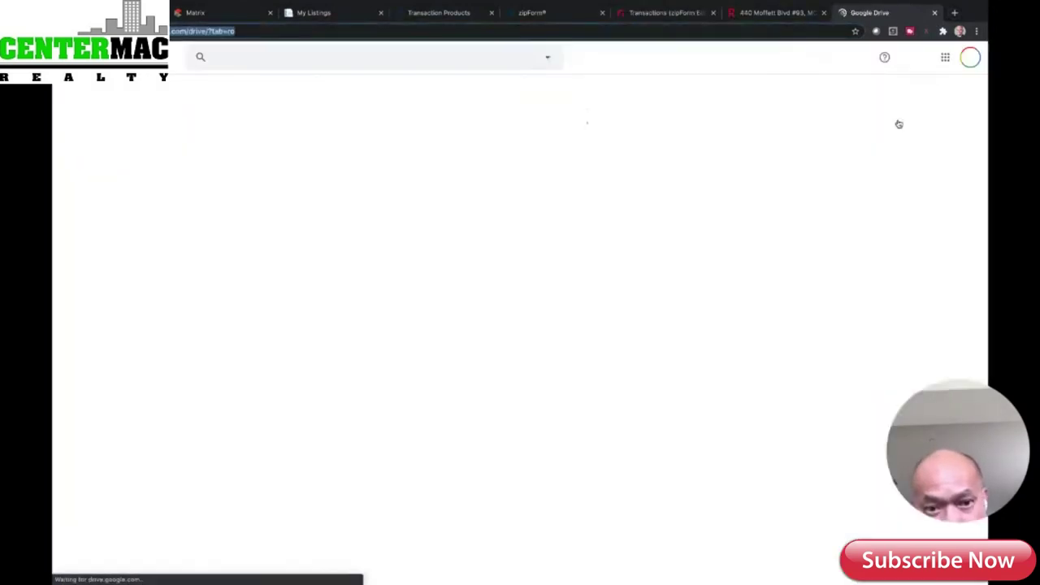
click(293, 58)
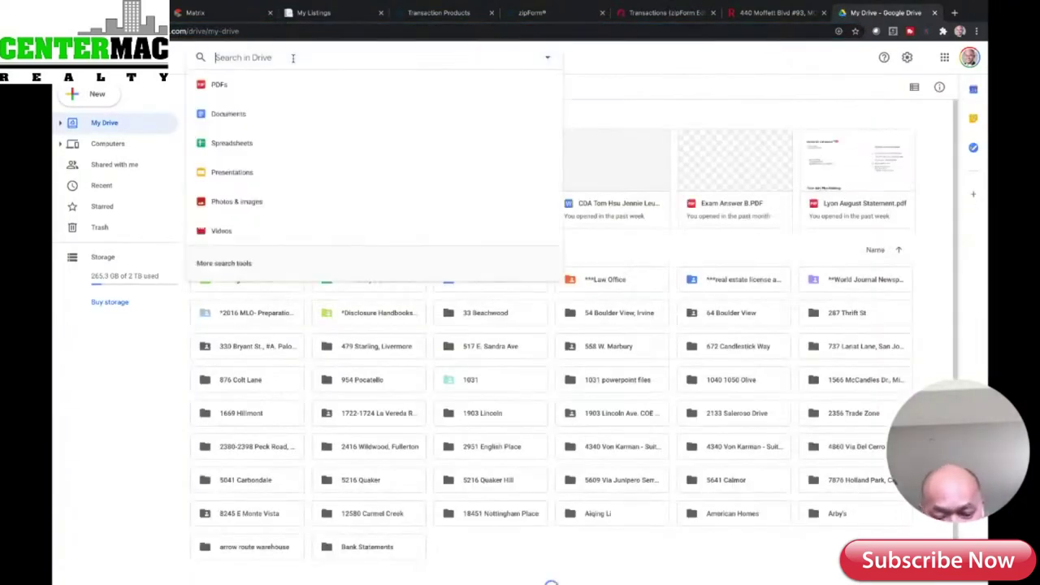
text(wh)
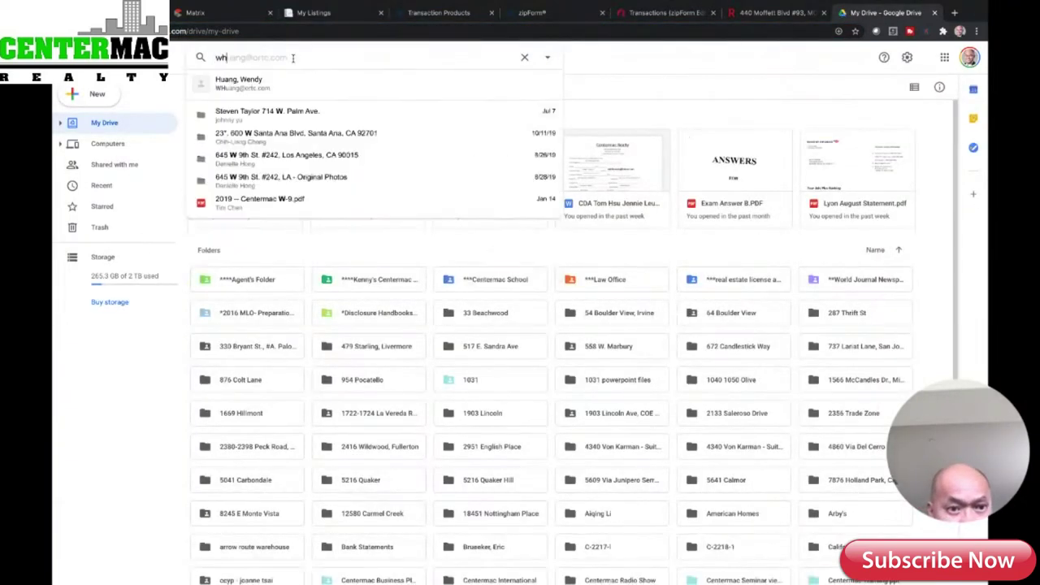
text(o pays )
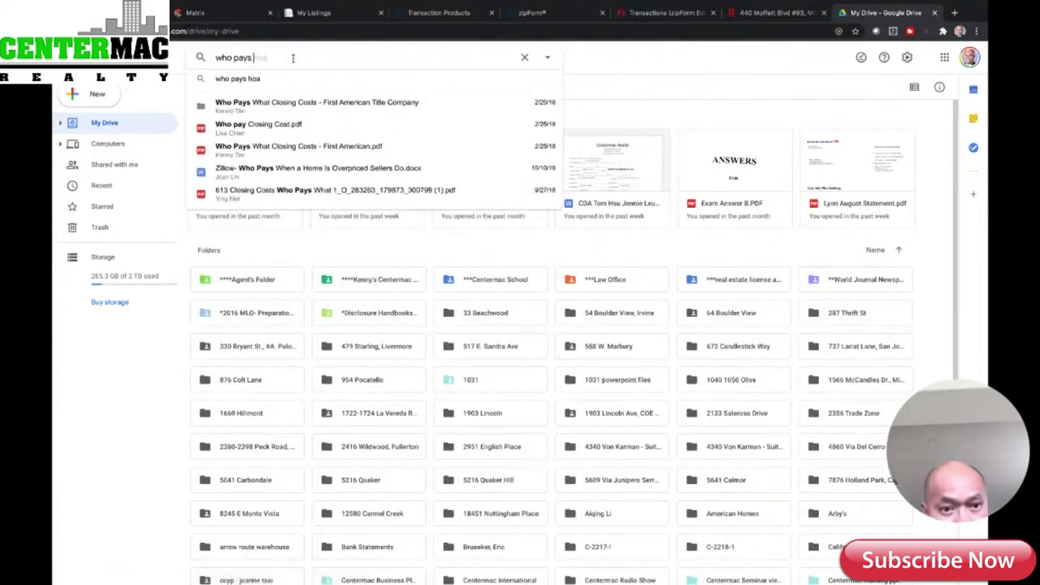
text(what)
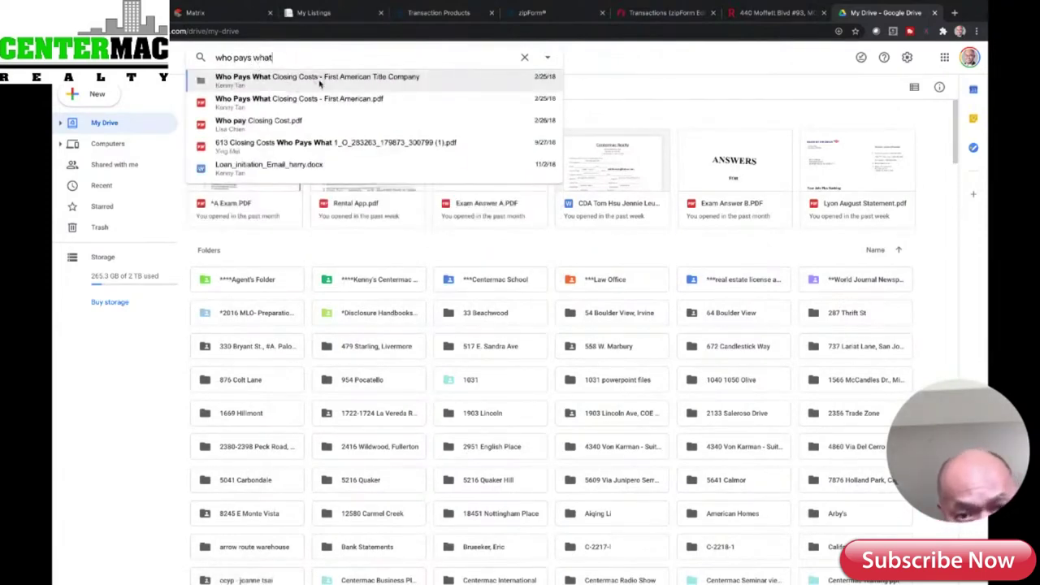
click(320, 79)
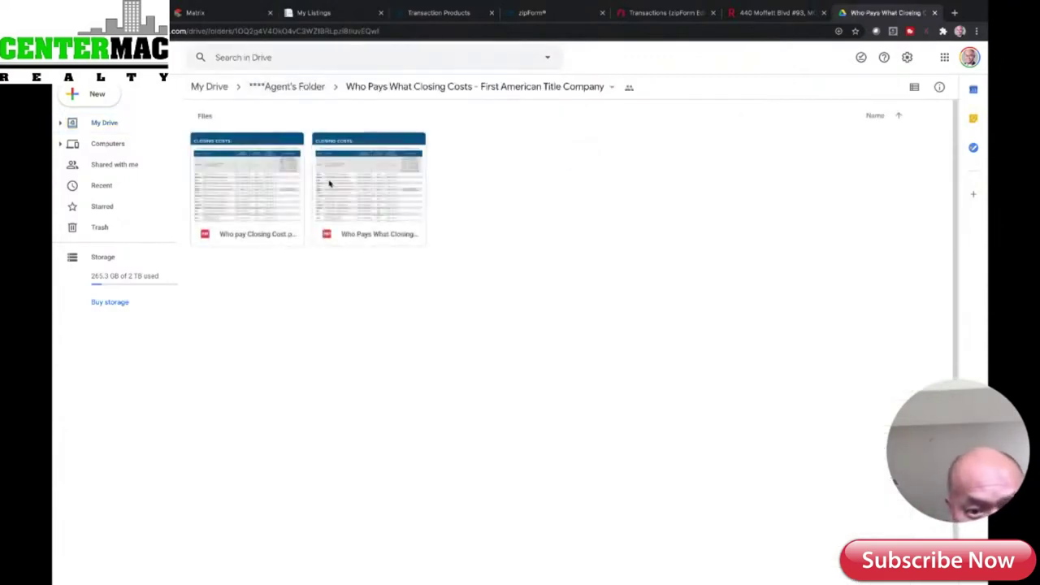
- Preview the Closing Costs PDF through page 2, then return to the zipForm agreement
double_click(266, 216)
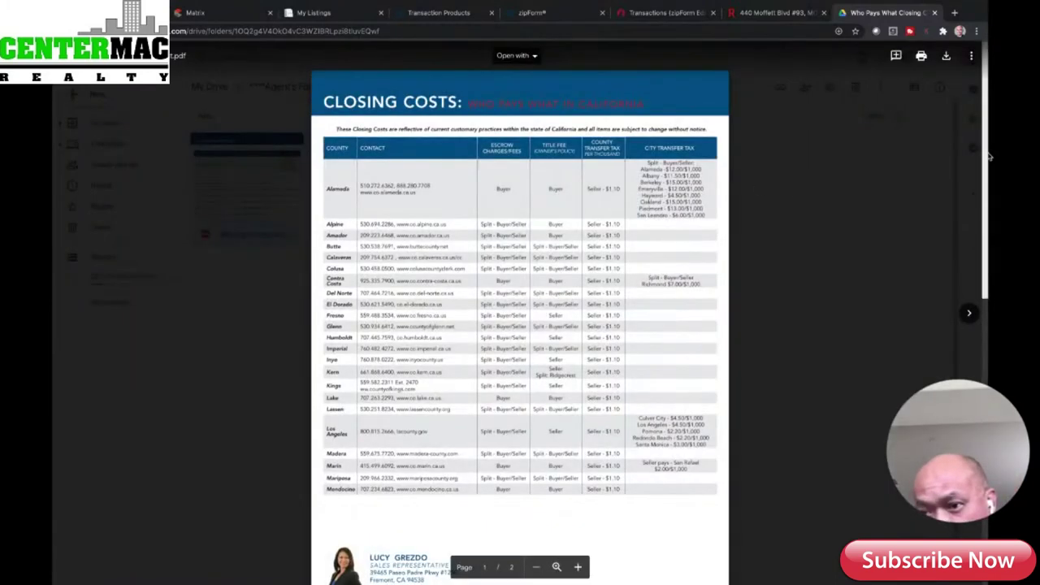
drag(985, 143, 855, 392)
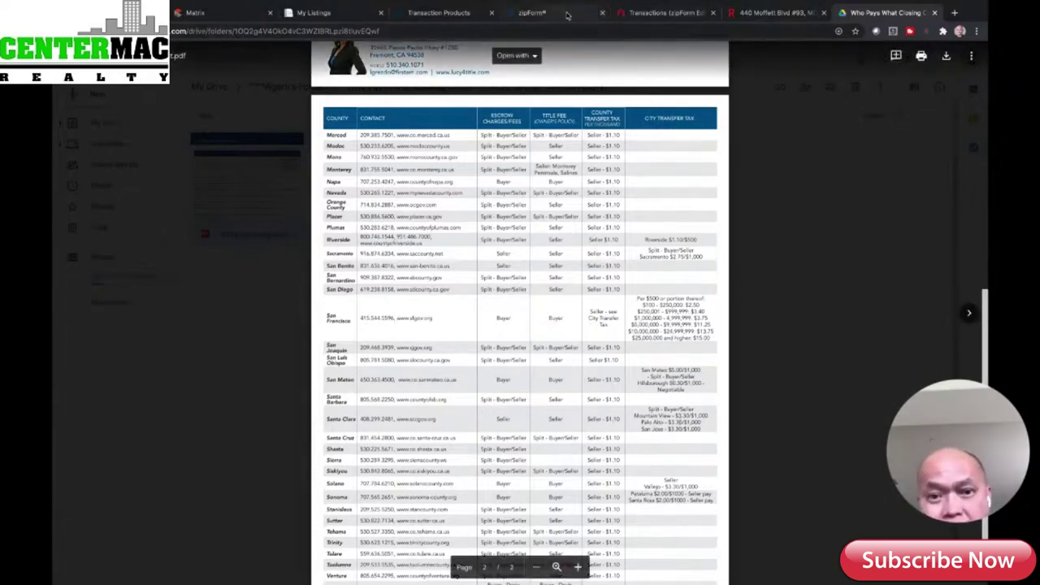
click(622, 14)
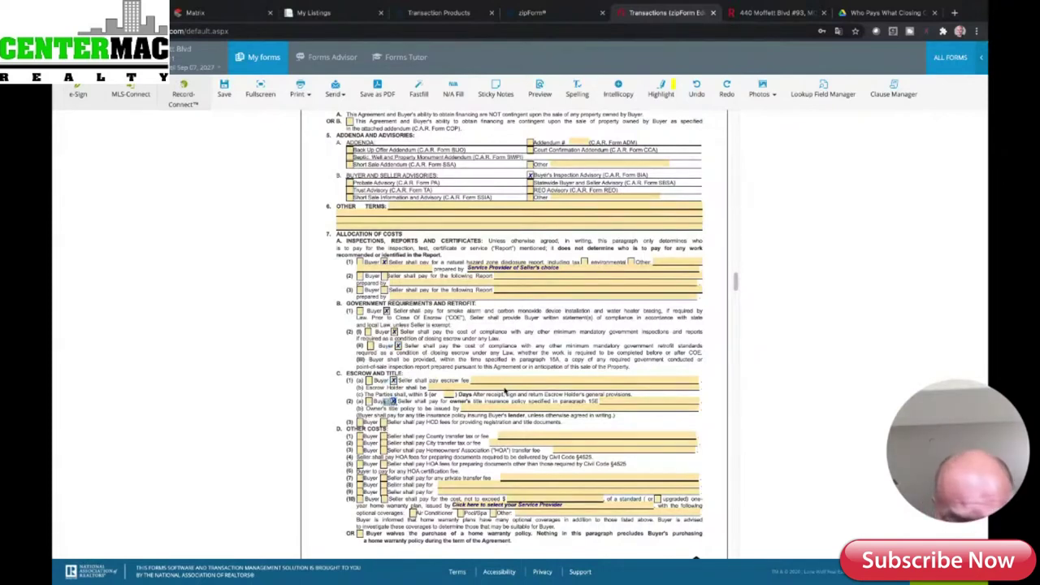
- Enter First American Title Company as escrow holder, then retype it as Chicago Title Company
click(503, 387)
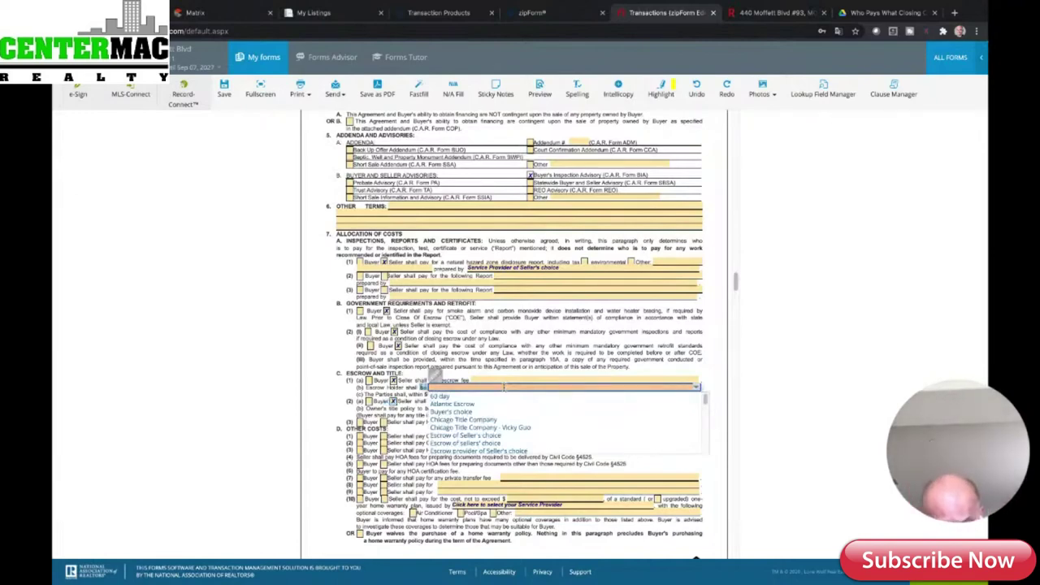
text(ba)
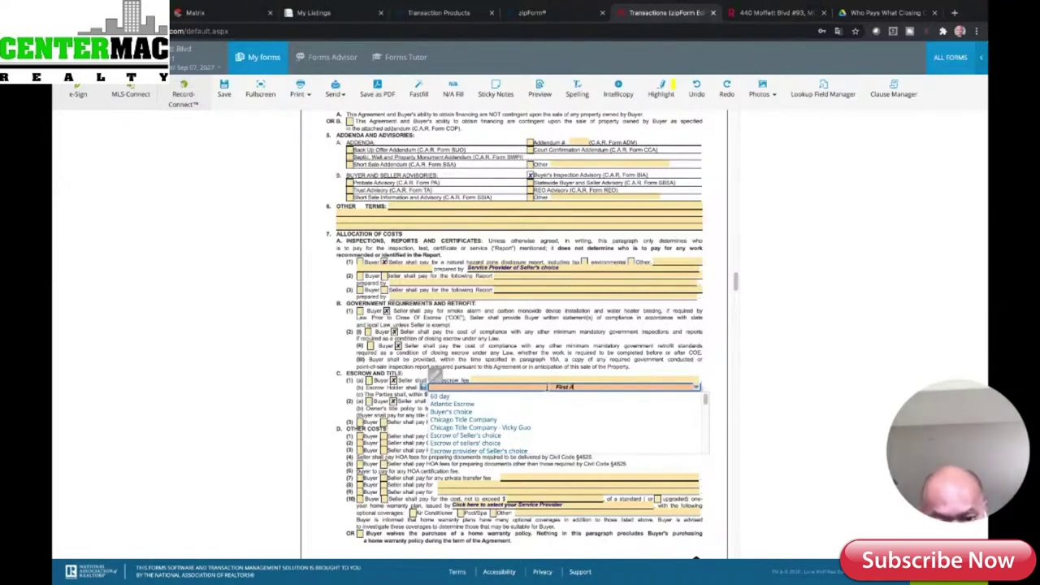
text(ican Title)
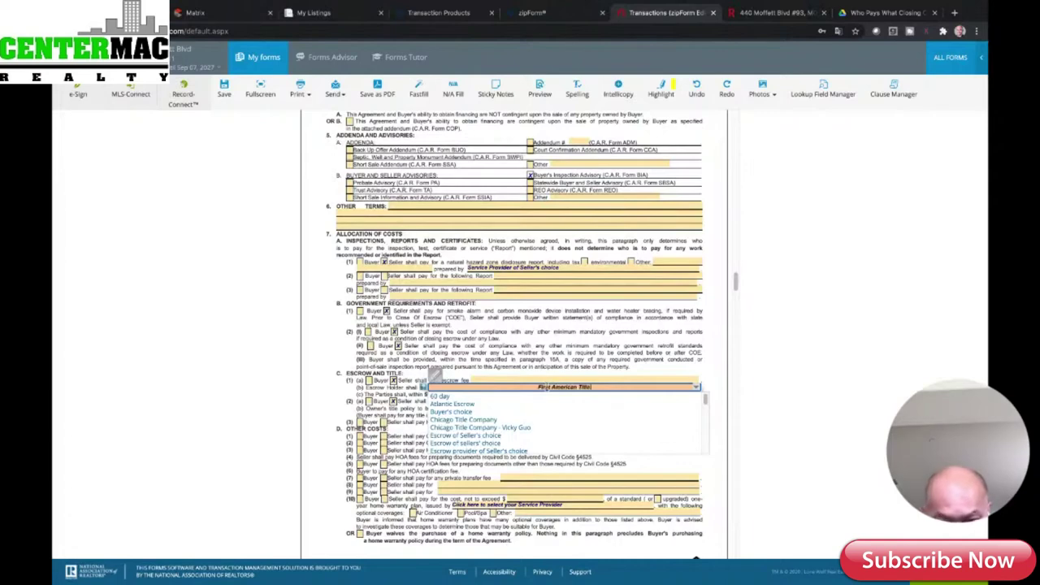
text( Company)
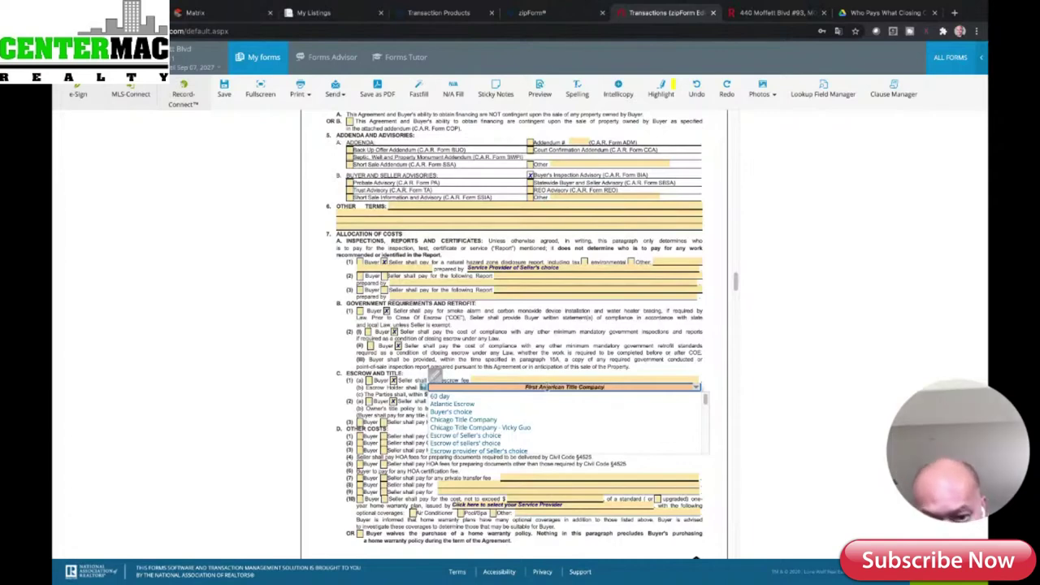
click(607, 359)
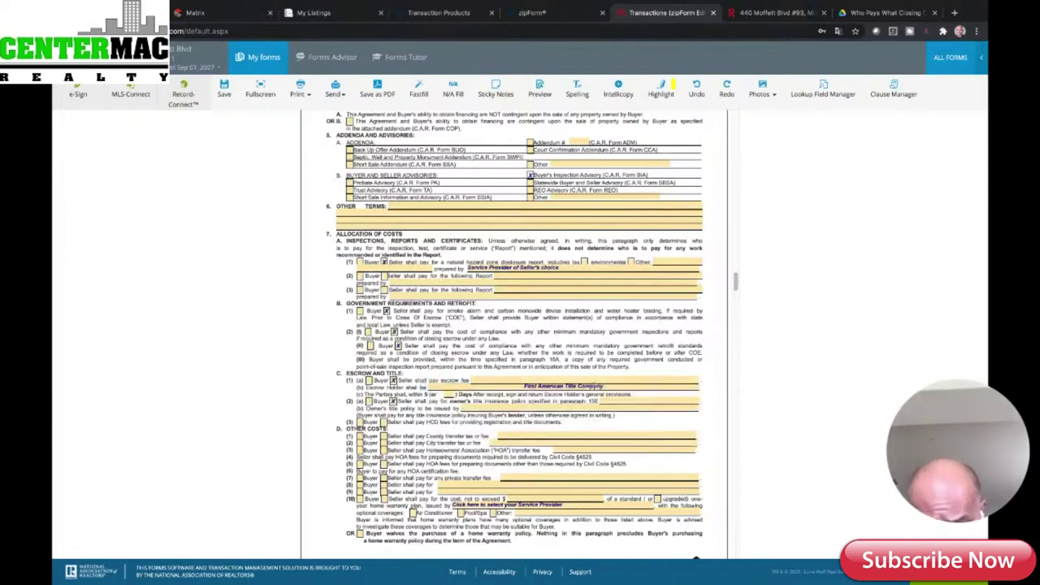
click(560, 385)
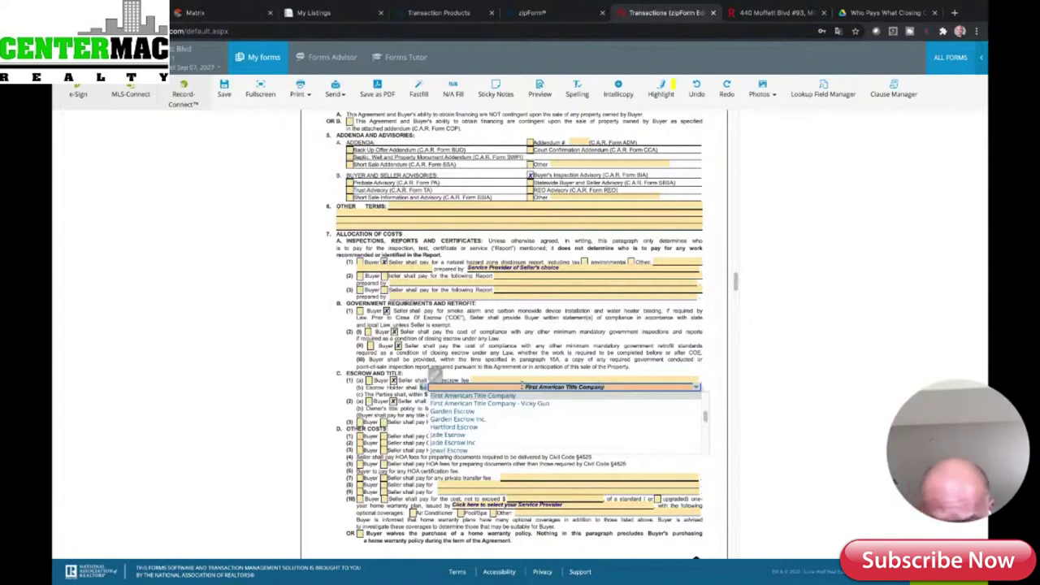
text(Chi)
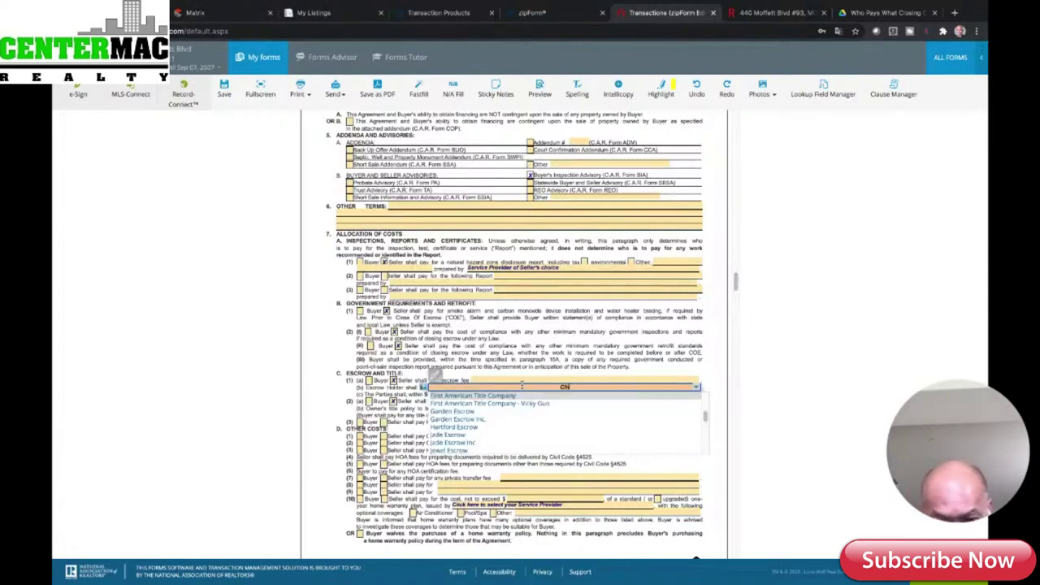
text(cago Title)
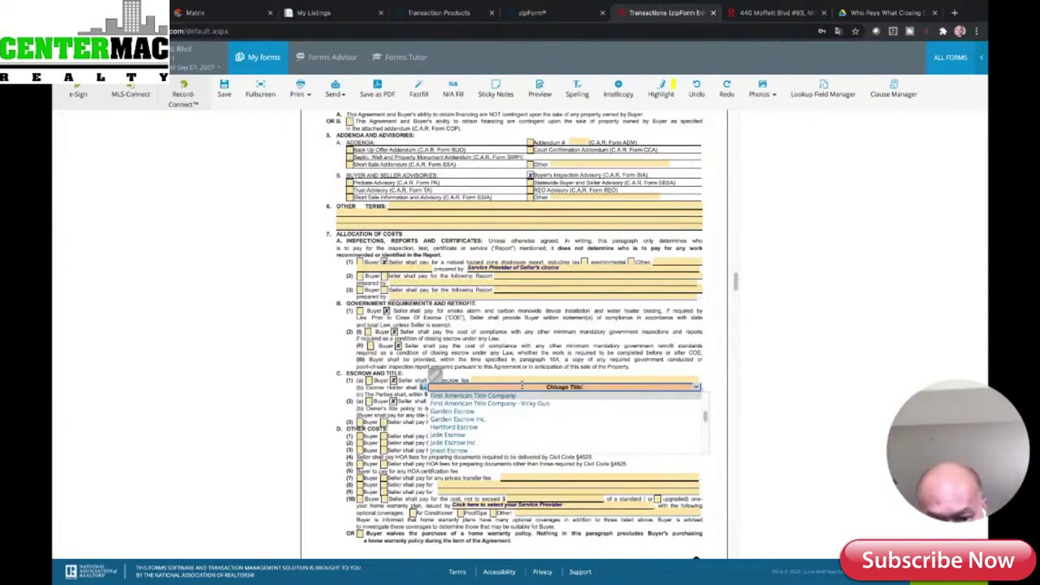
text( Company)
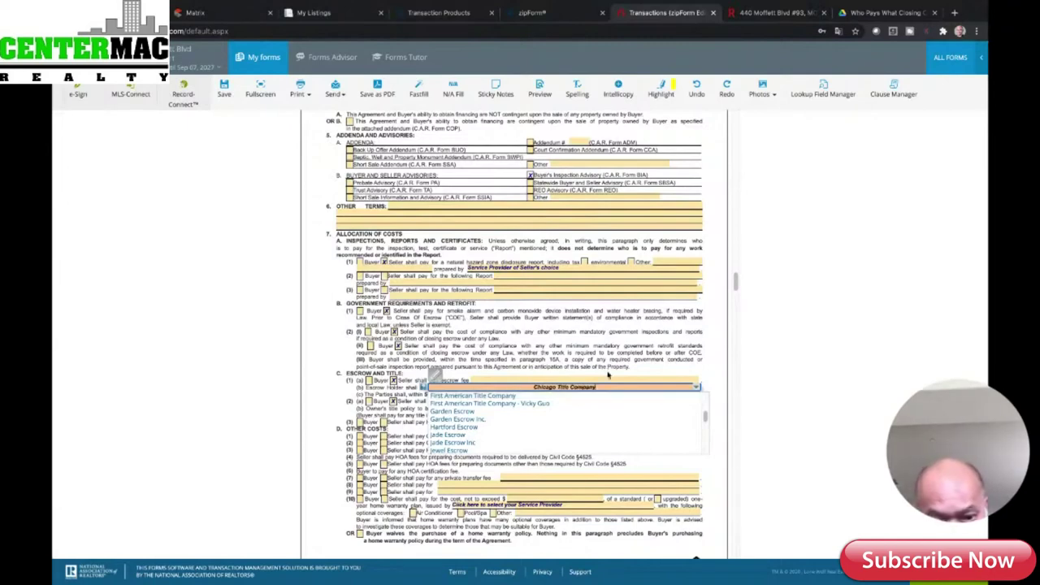
- Confirm Chicago Title Company as escrow holder and enter it as the owner's title policy issuer
click(638, 372)
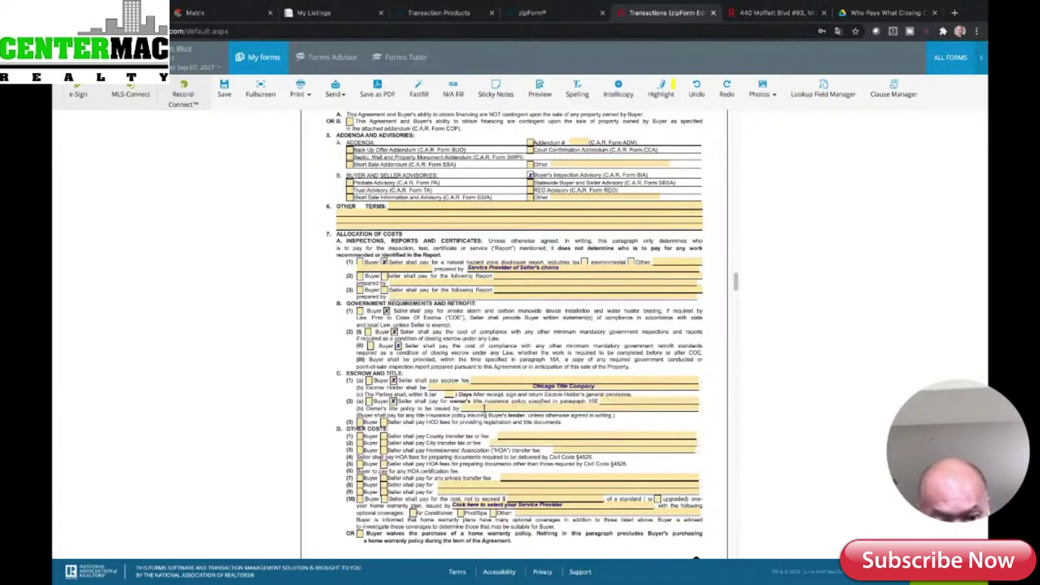
click(484, 408)
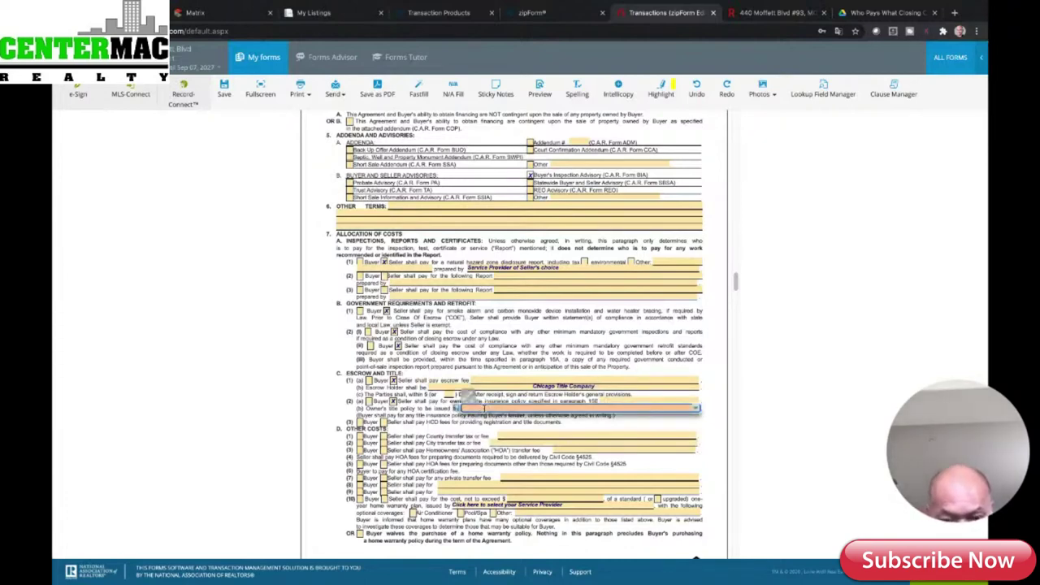
text(Chicago)
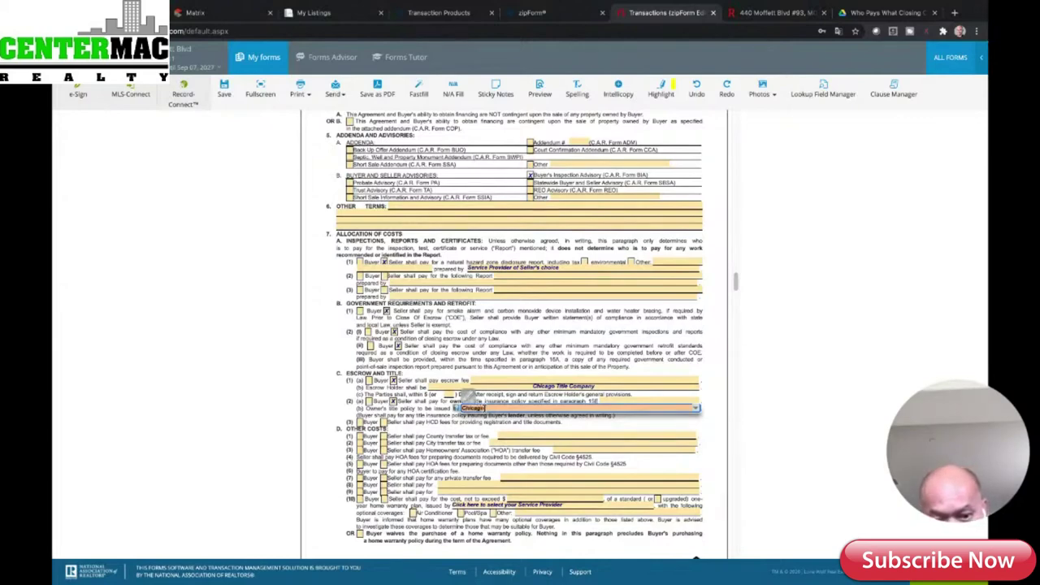
text( Title Company)
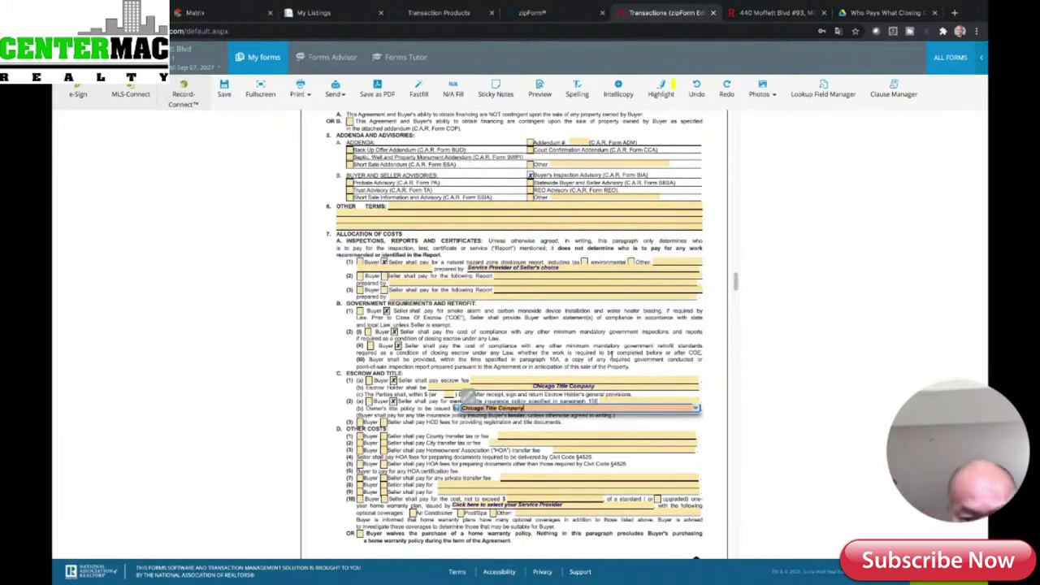
click(520, 443)
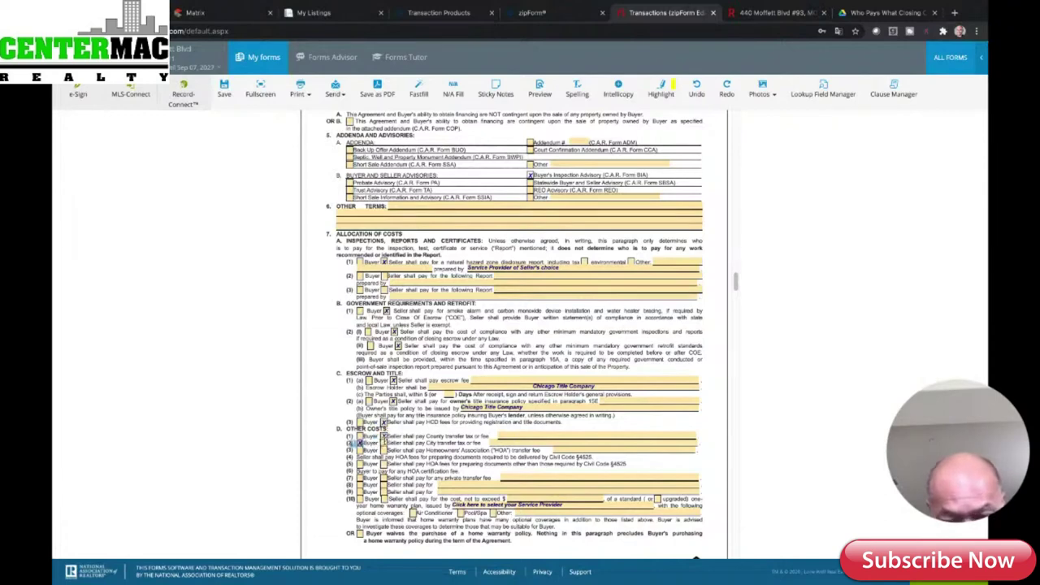
- Record the city transfer tax as a 50/50 split between buyer and seller
click(491, 442)
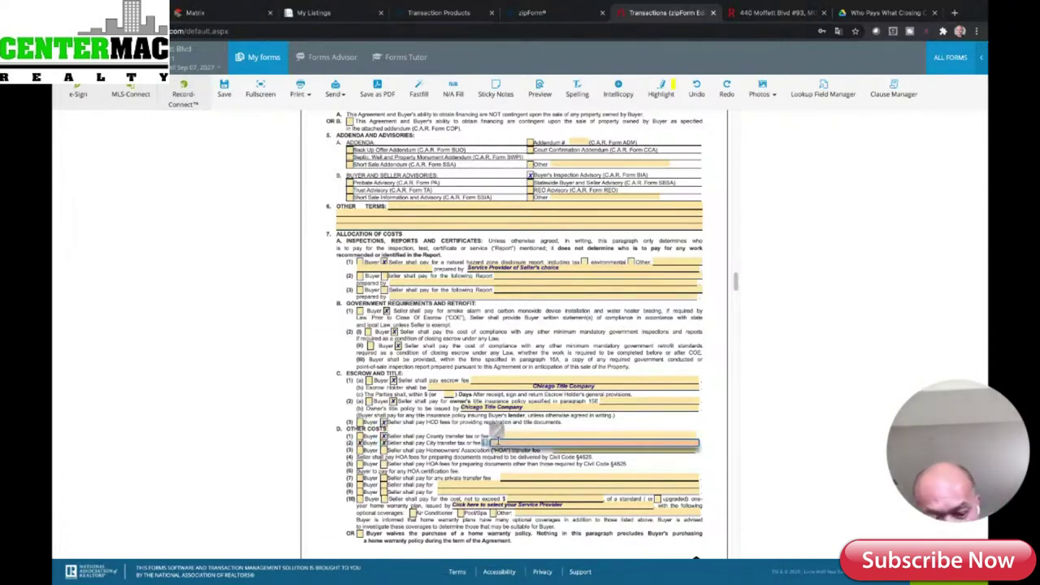
text(50%)
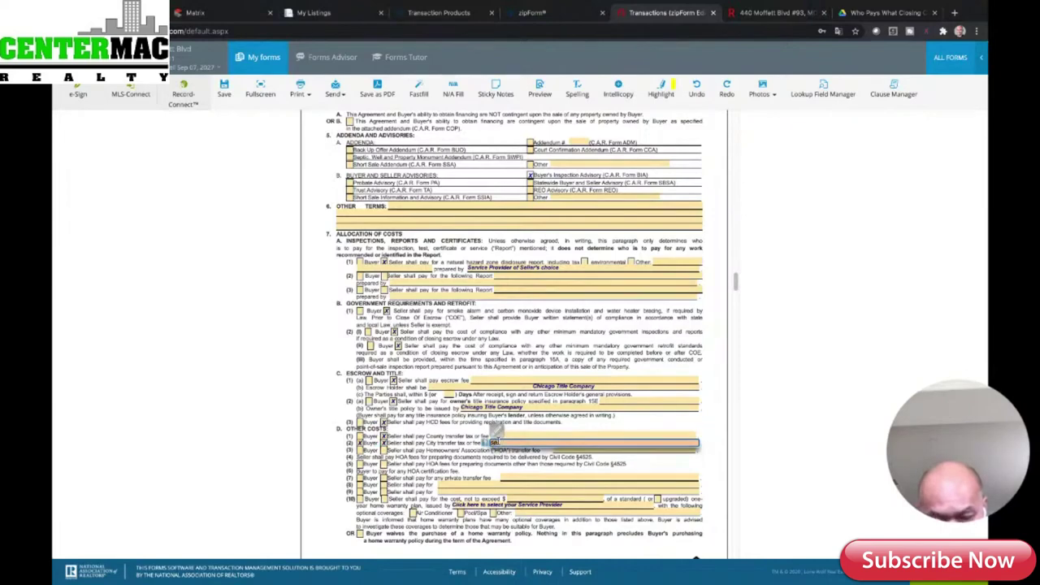
text( seller)
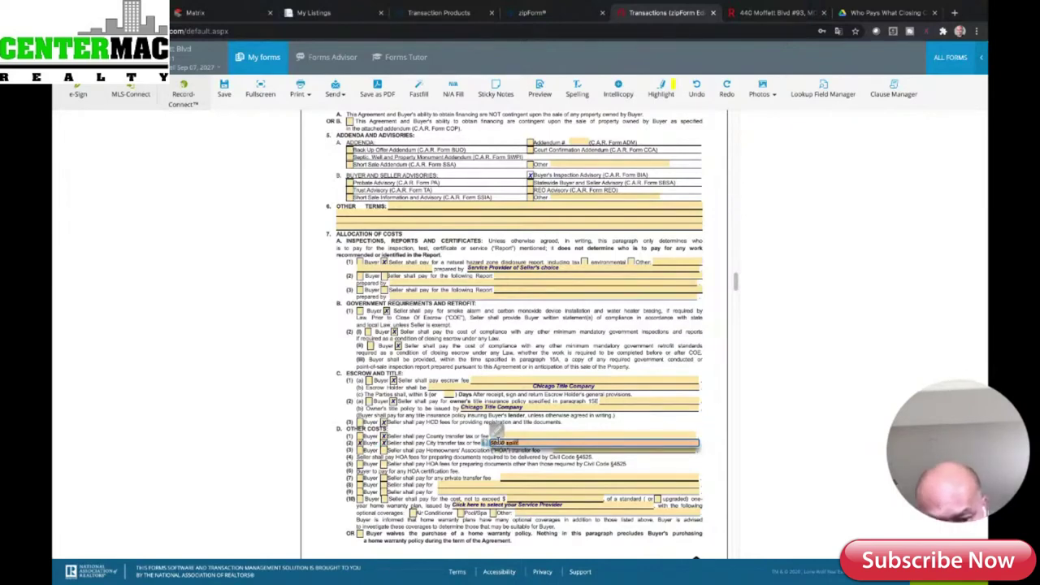
click(551, 420)
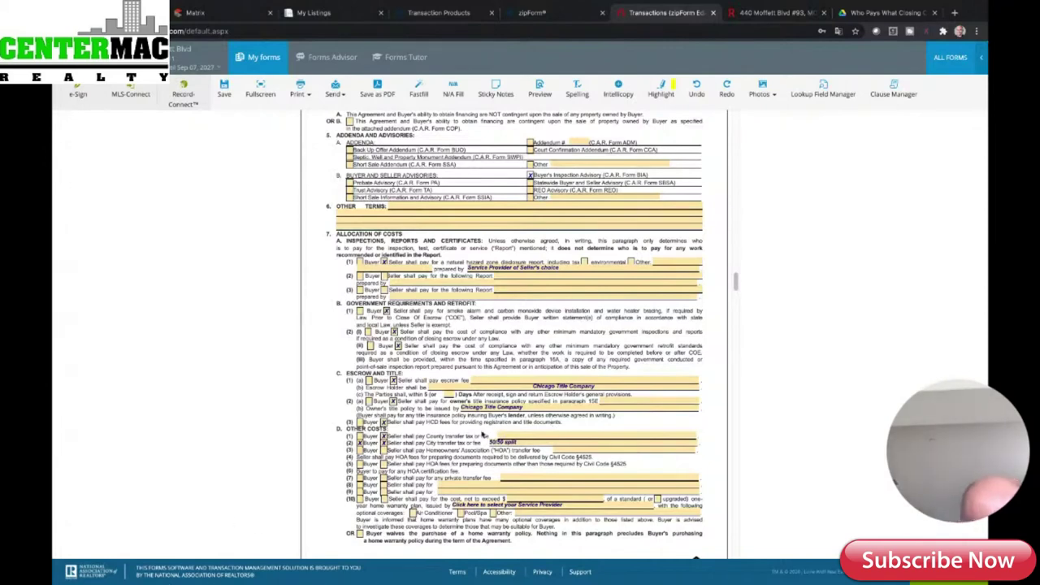
- Have the seller pay the HOA transfer fee, noted 'if applicable', and the other HOA document fees
click(382, 450)
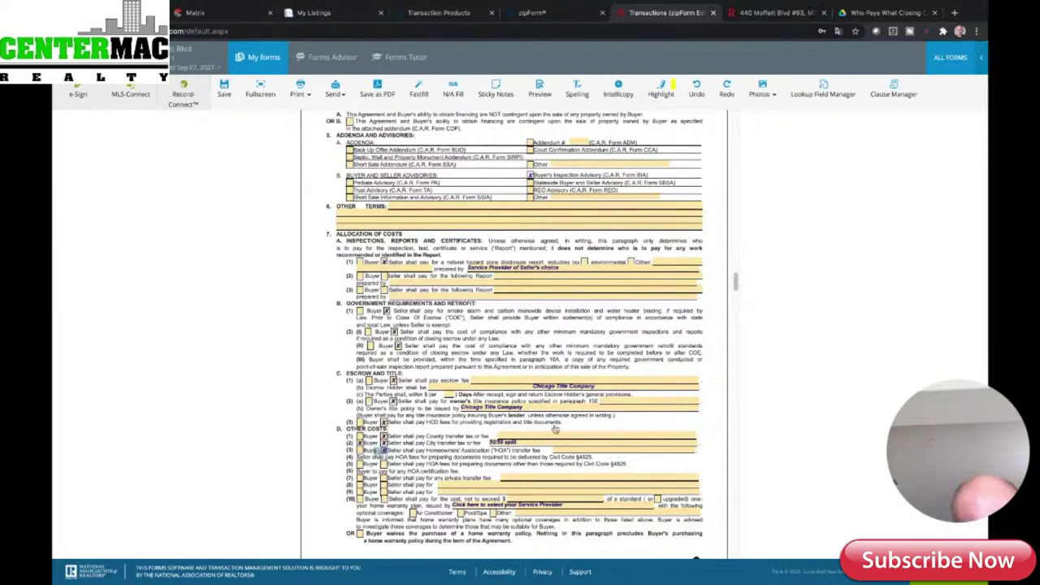
click(569, 452)
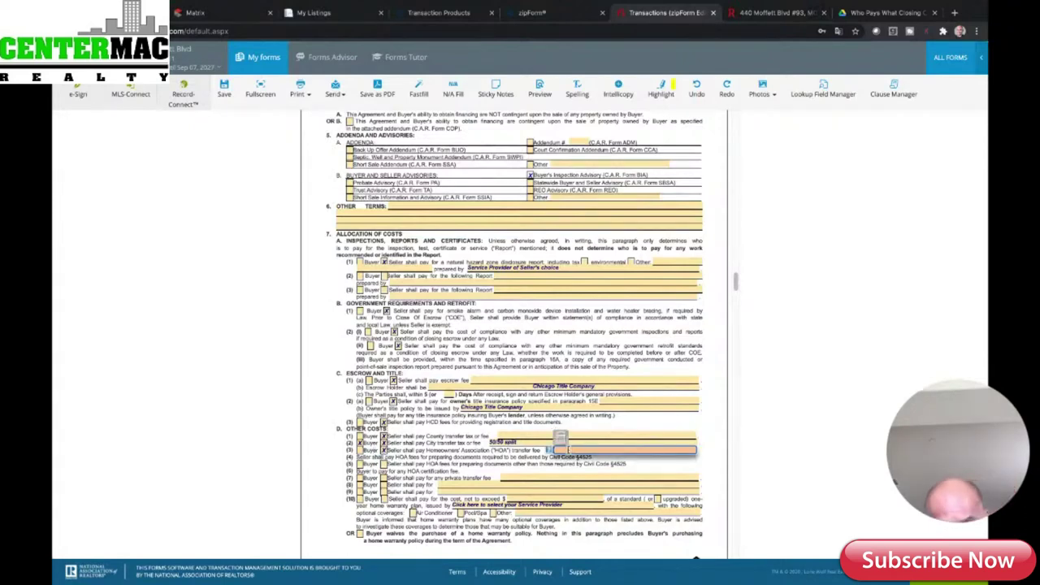
text(applicable)
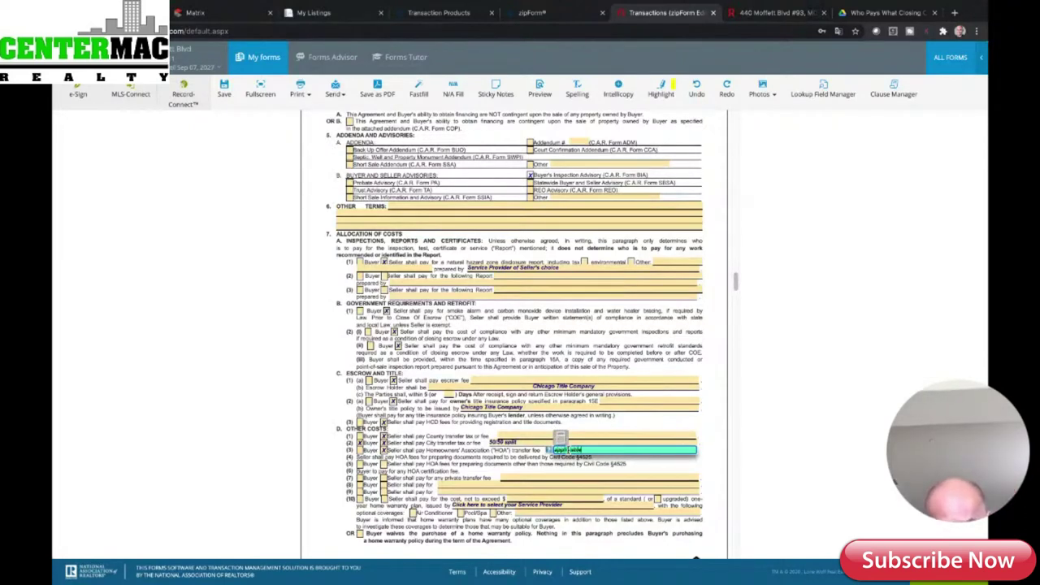
key(Tab)
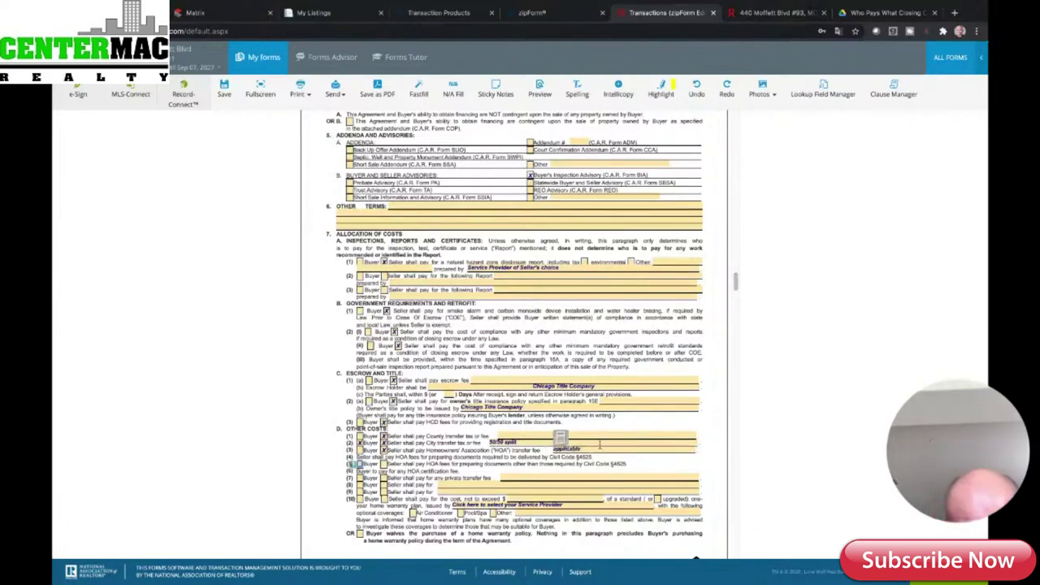
key(shift+Tab)
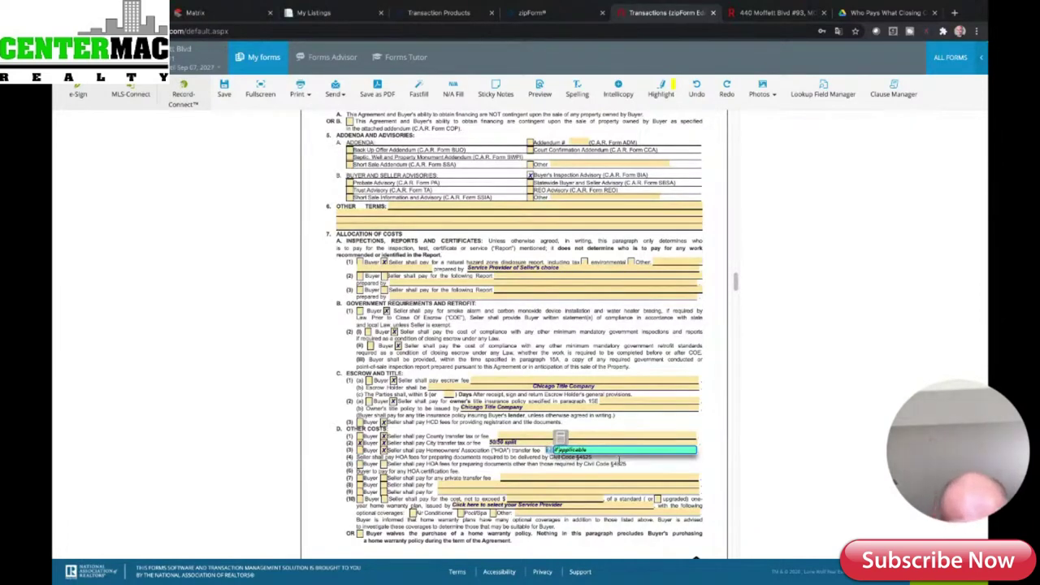
click(637, 466)
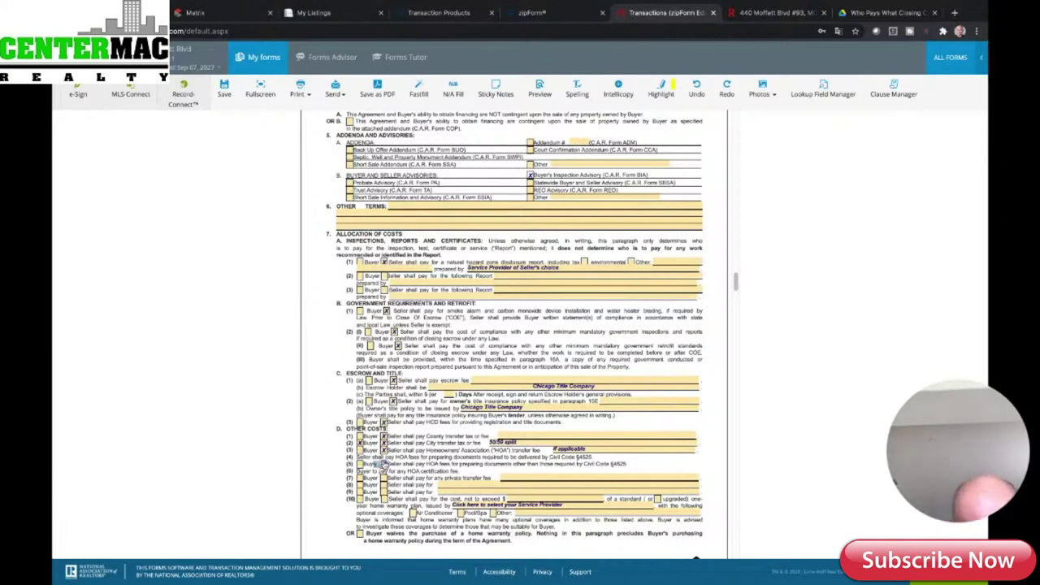
click(385, 465)
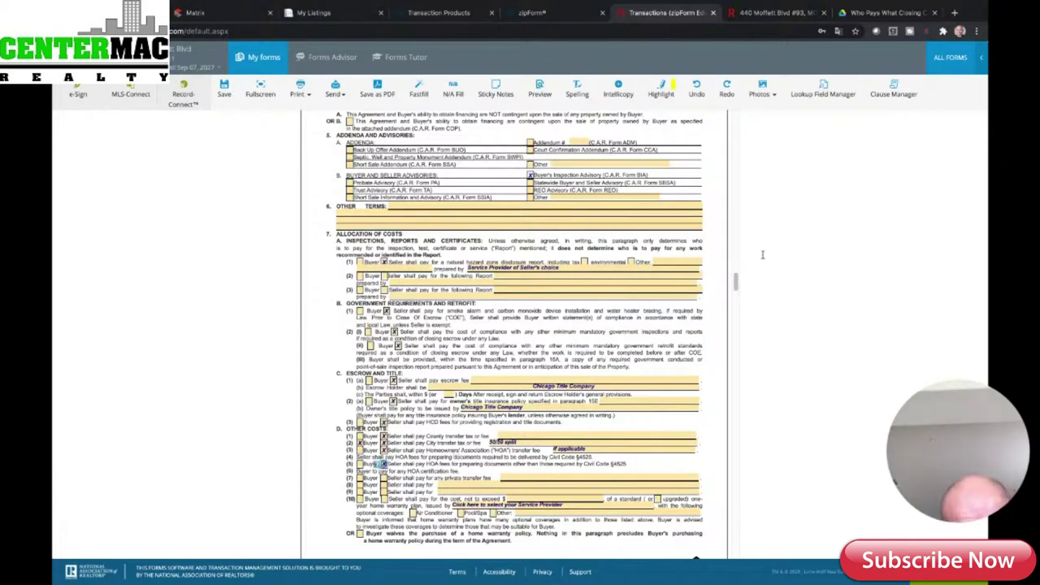
- Cap the one-year home warranty plan cost at $500.00
scroll(735, 281, down, 3)
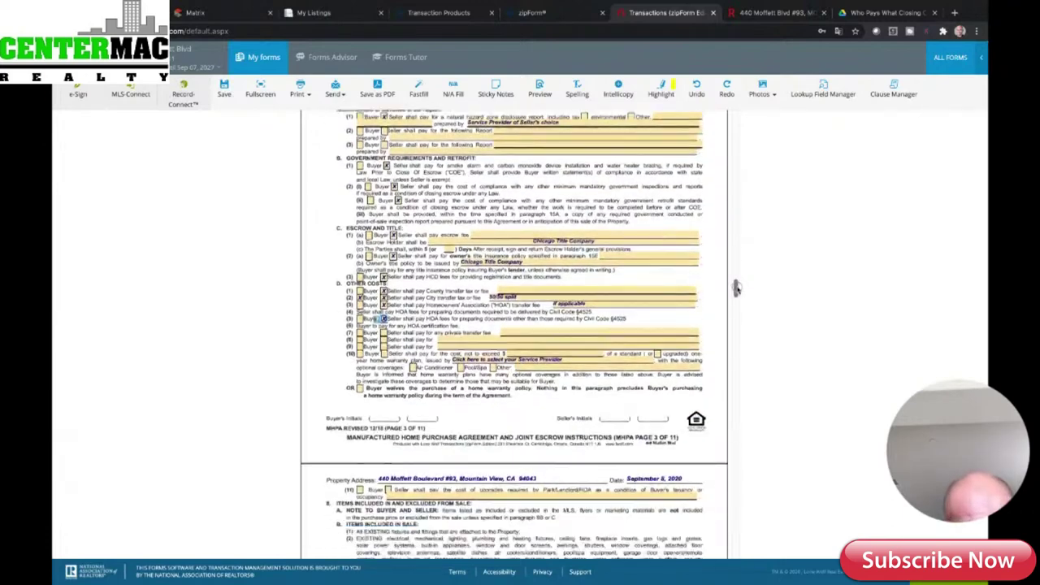
scroll(735, 287, down, 1)
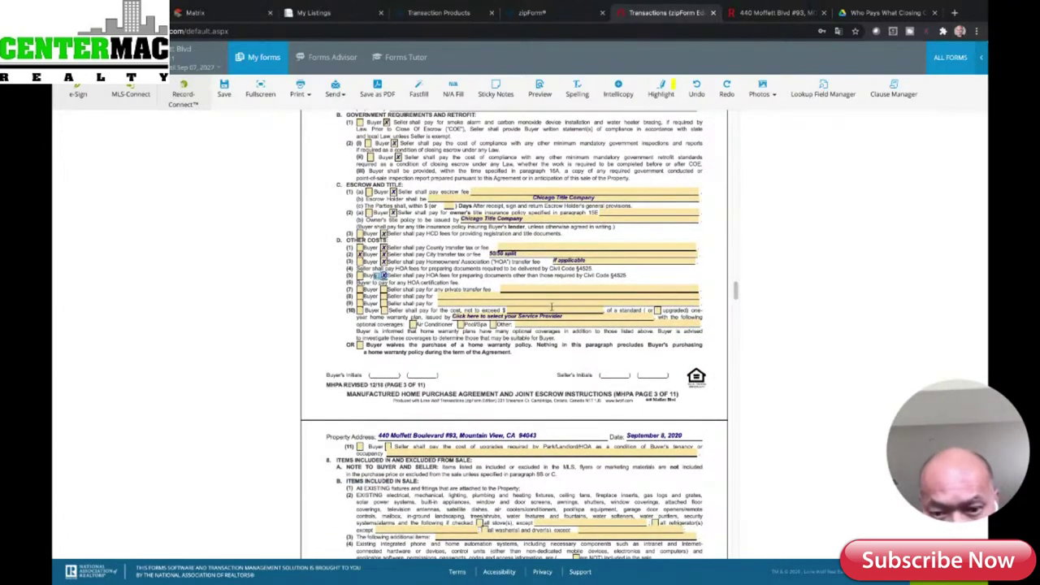
click(552, 309)
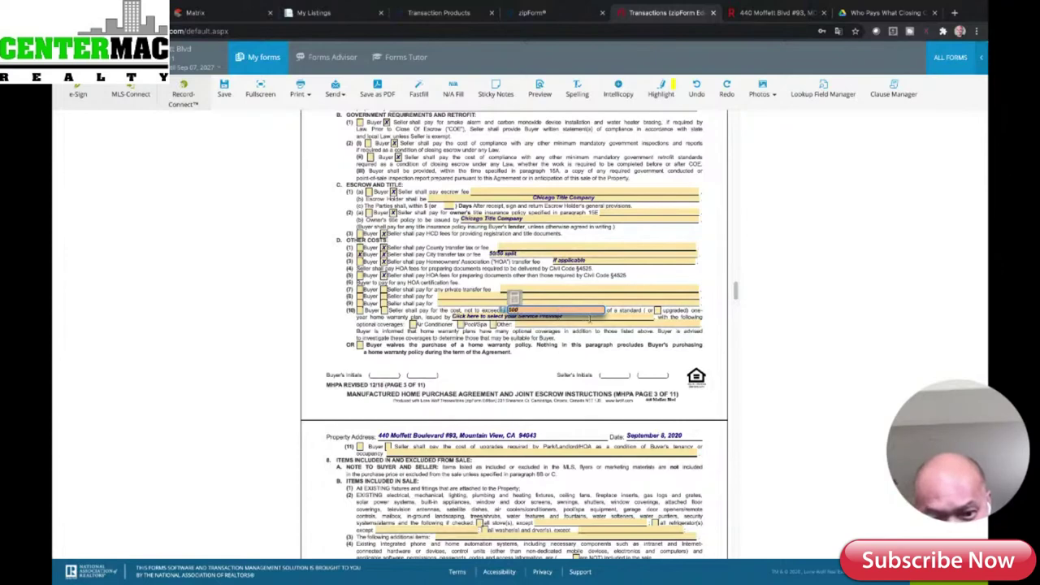
click(579, 317)
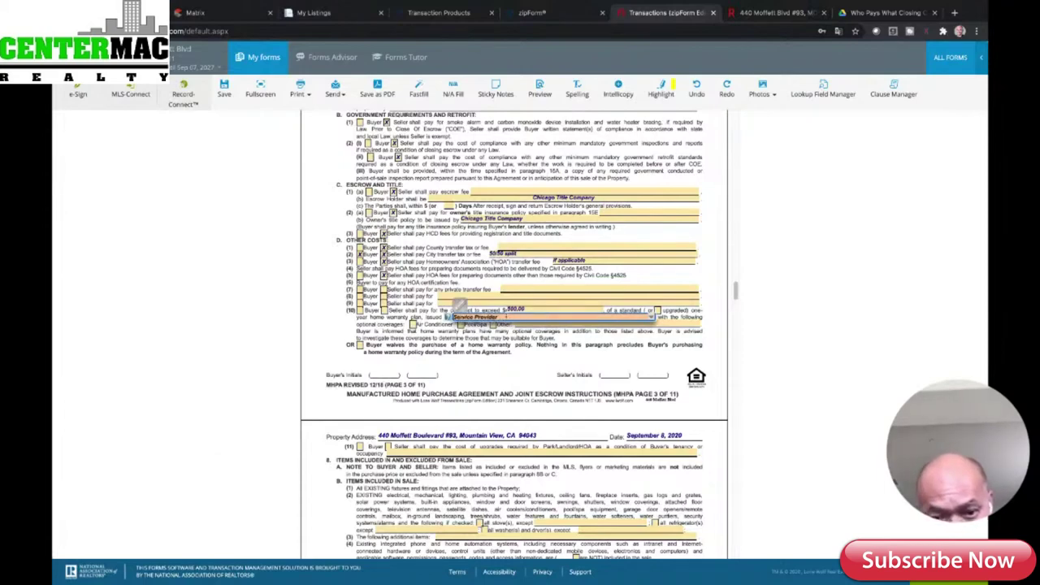
- Choose First American Home Warranty as the warranty service provider
key(BackSpace)
key(BackSpace)
key(BackSpace)
key(BackSpace)
key(BackSpace)
key(BackSpace)
key(BackSpace)
key(BackSpace)
key(BackSpace)
key(BackSpace)
key(BackSpace)
key(BackSpace)
key(BackSpace)
key(BackSpace)
key(BackSpace)
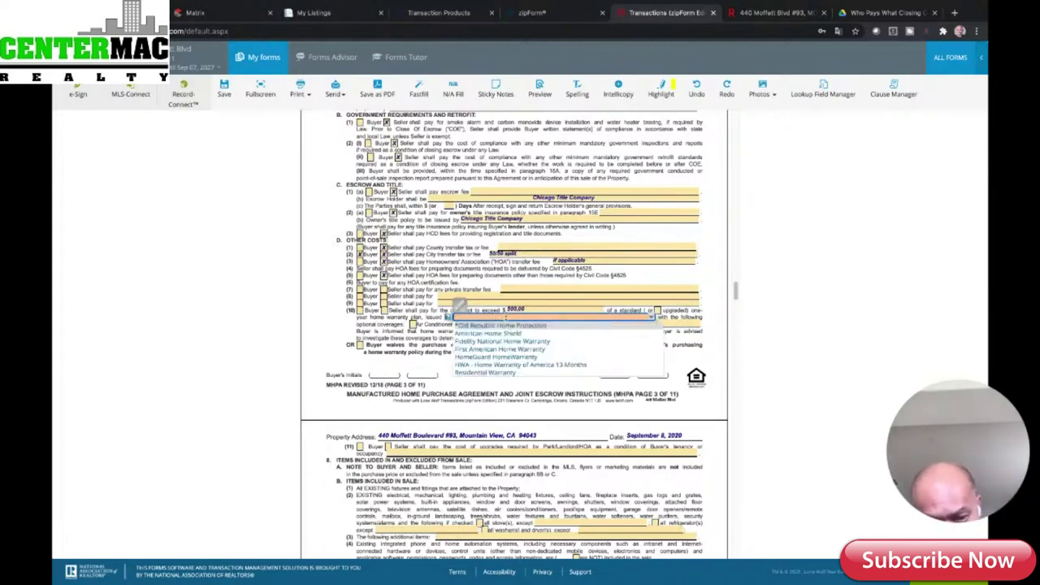
text(First American Ho)
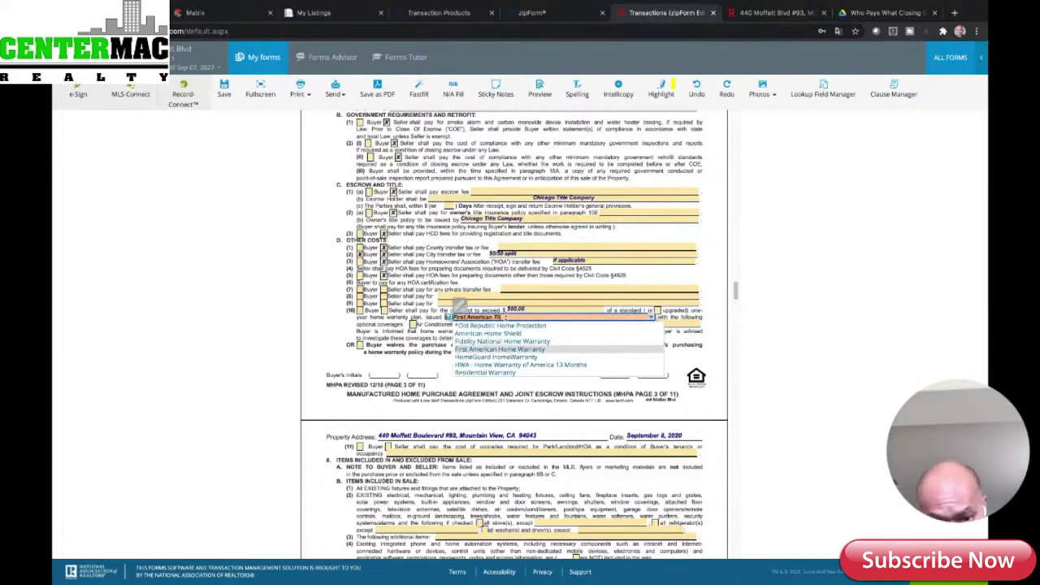
text(me War)
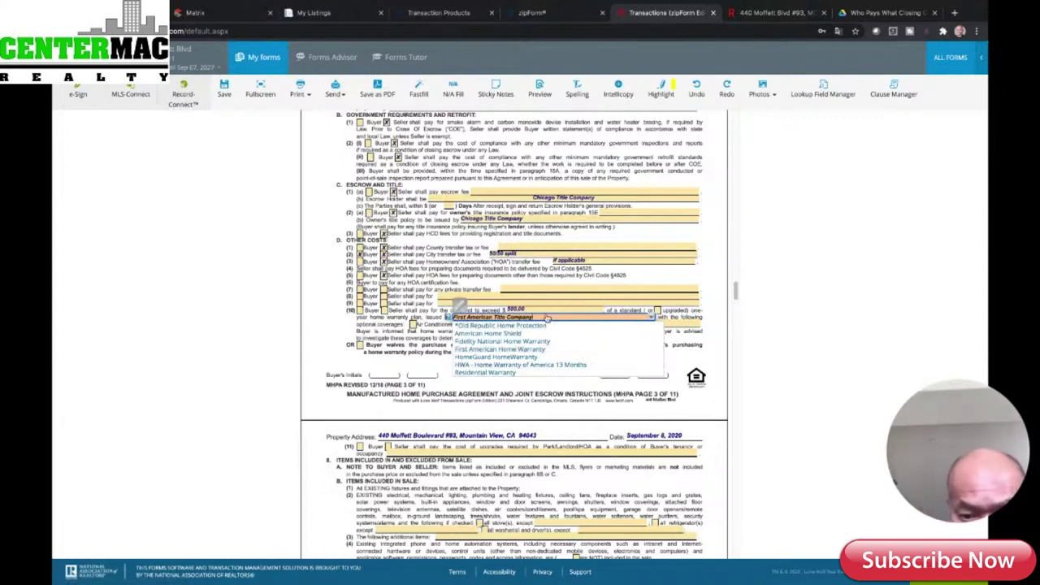
click(541, 350)
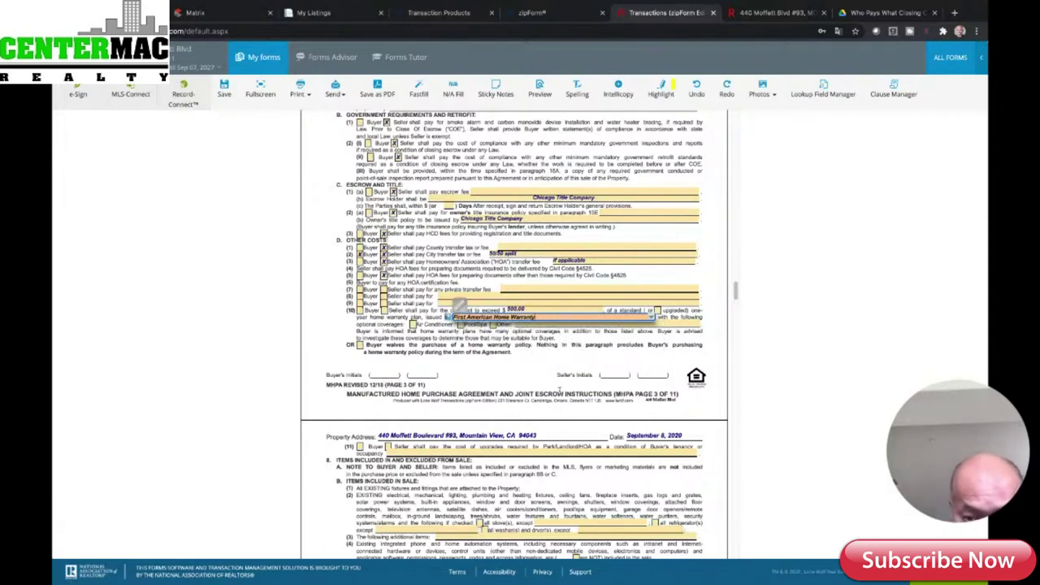
click(707, 222)
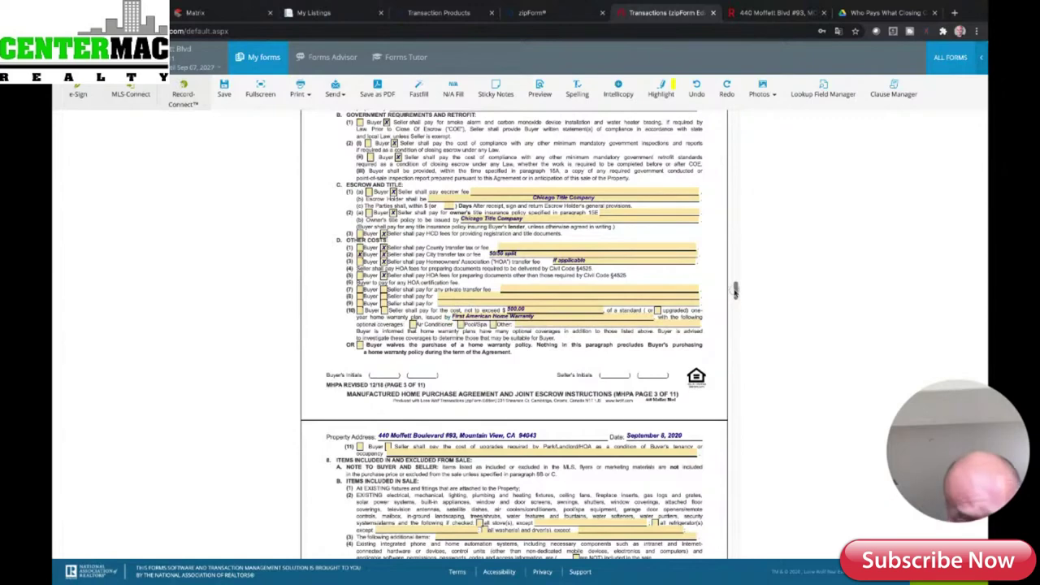
drag(734, 290, 734, 295)
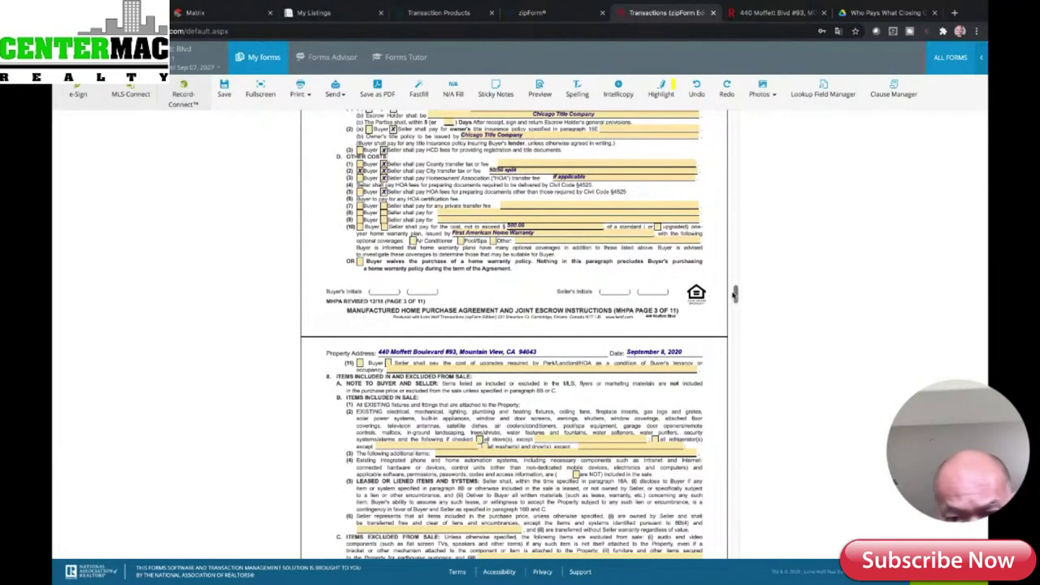
drag(734, 294, 735, 304)
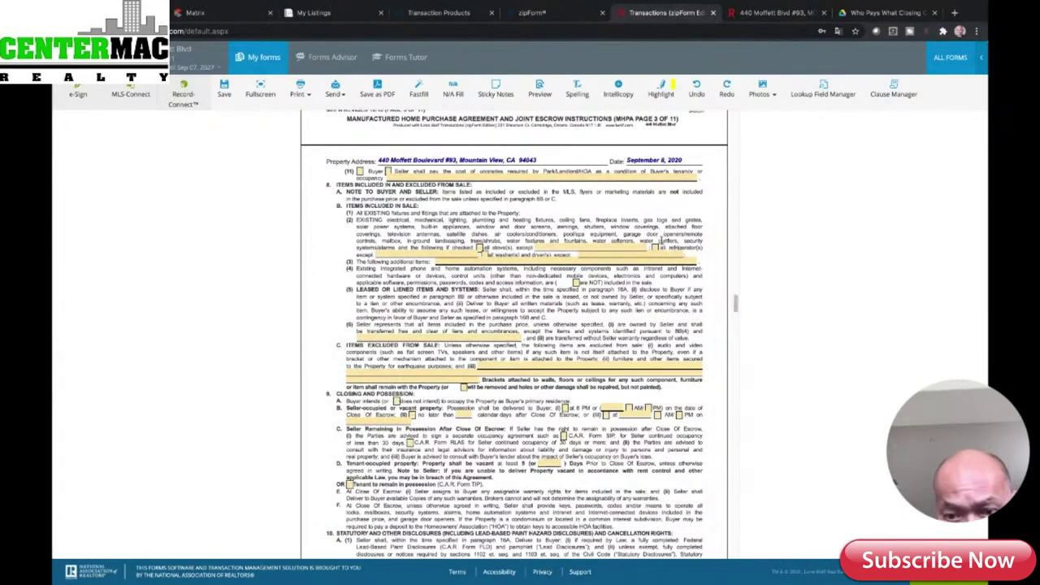
- Include all refrigerators, all stoves and all washers and dryers in section 8B(2)
click(654, 247)
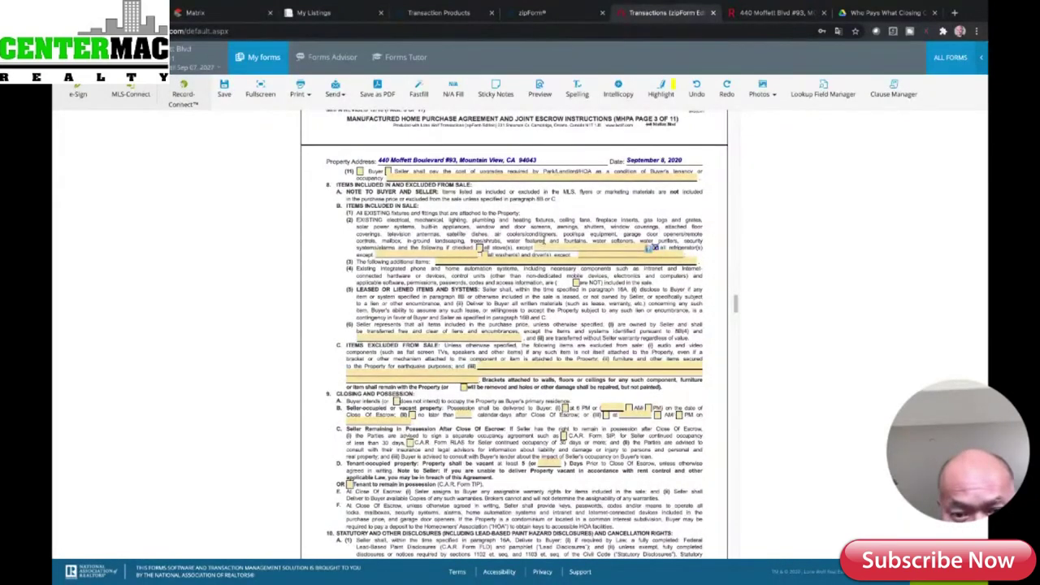
click(479, 248)
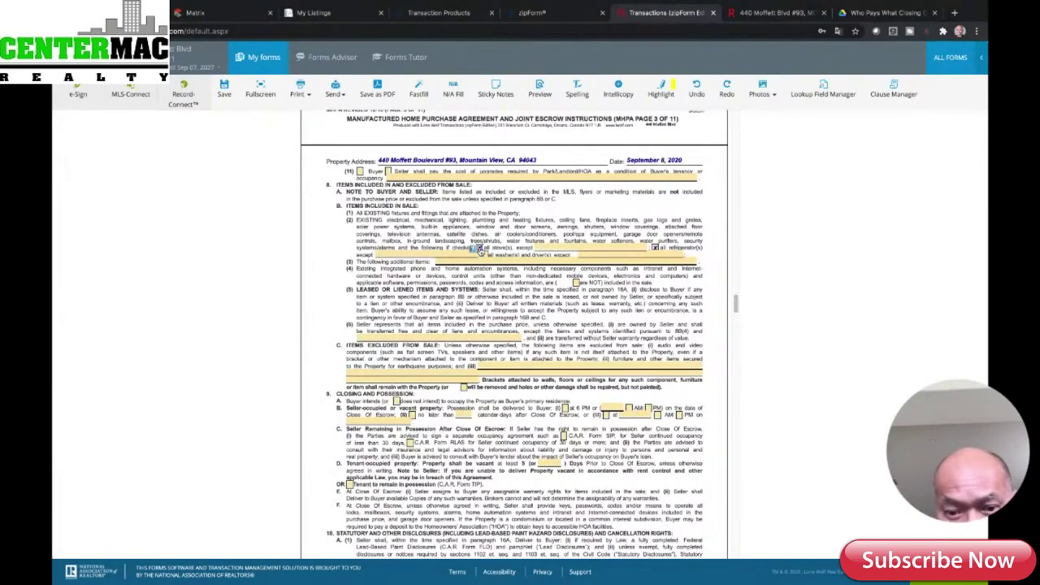
click(483, 255)
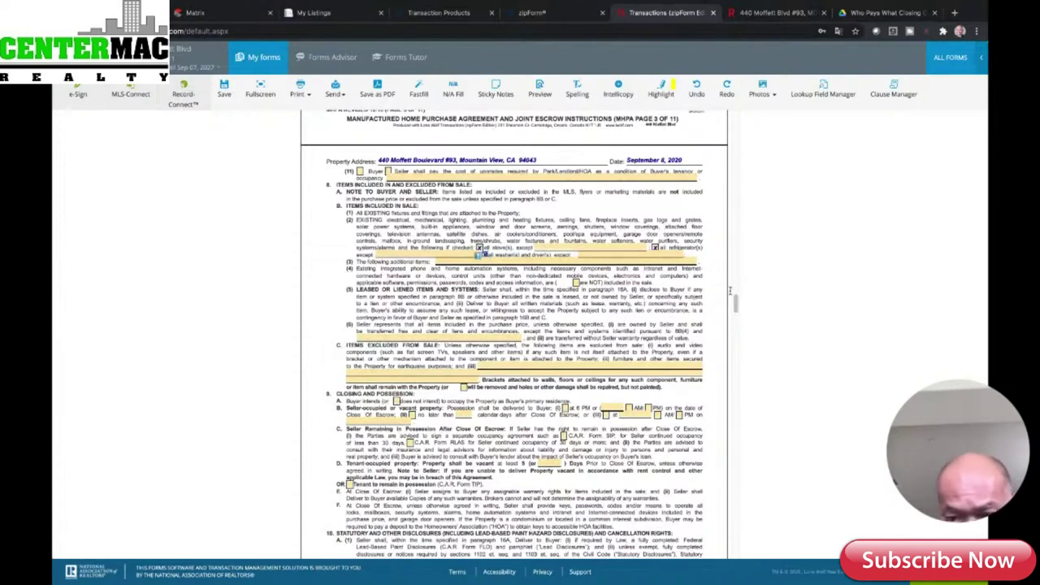
scroll(736, 303, down, 2)
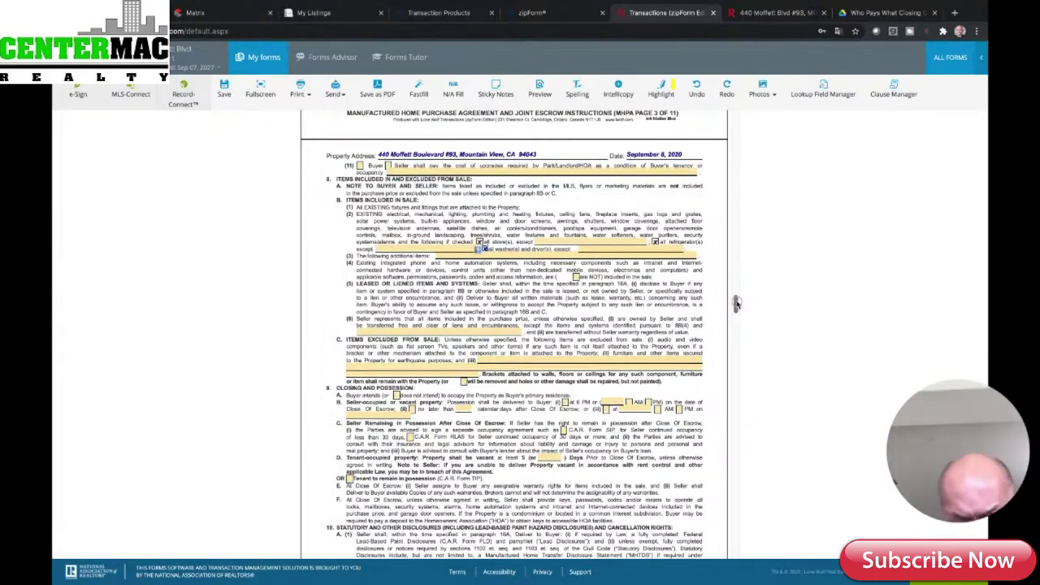
- Scroll through the remaining agreement pages to the California Consumer Privacy Act Advisory
scroll(735, 304, down, 2)
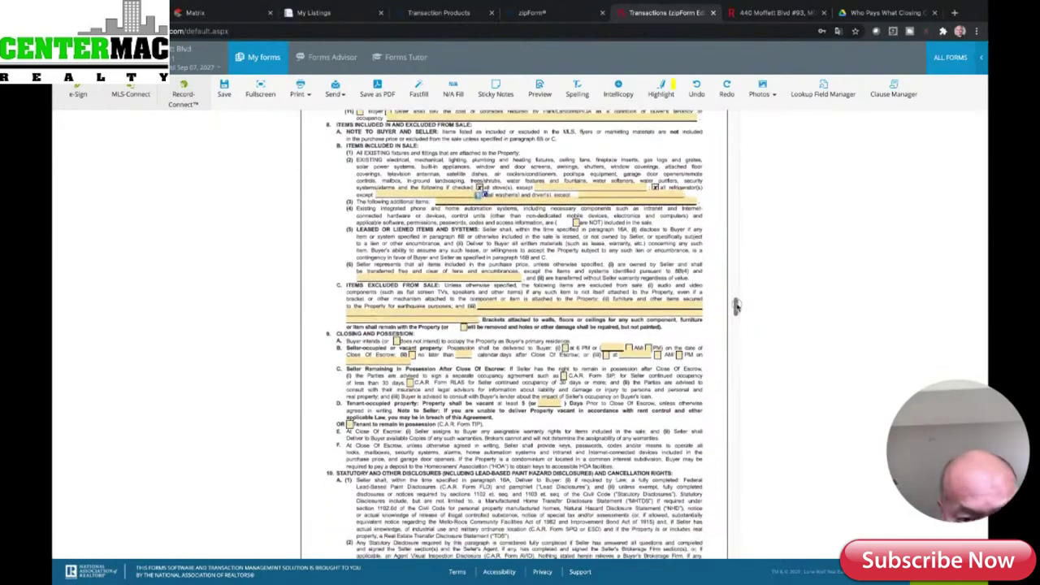
scroll(735, 304, down, 5)
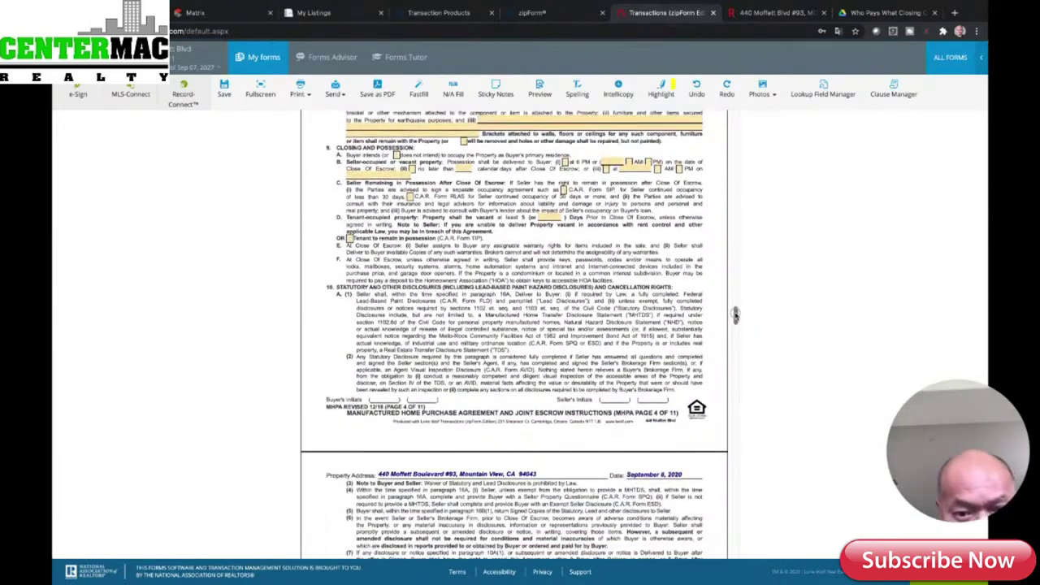
scroll(735, 315, down, 10)
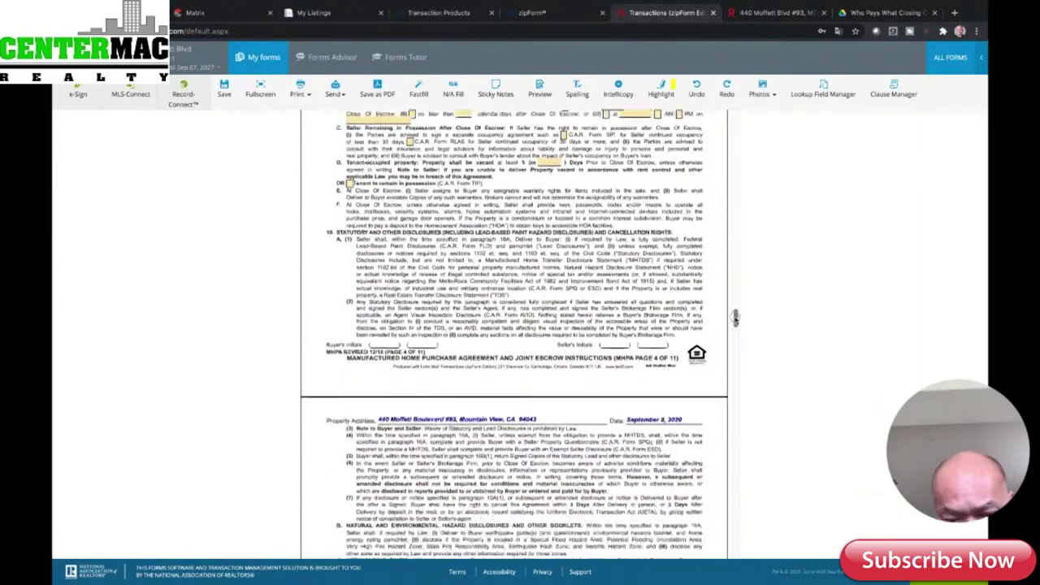
scroll(732, 335, down, 1)
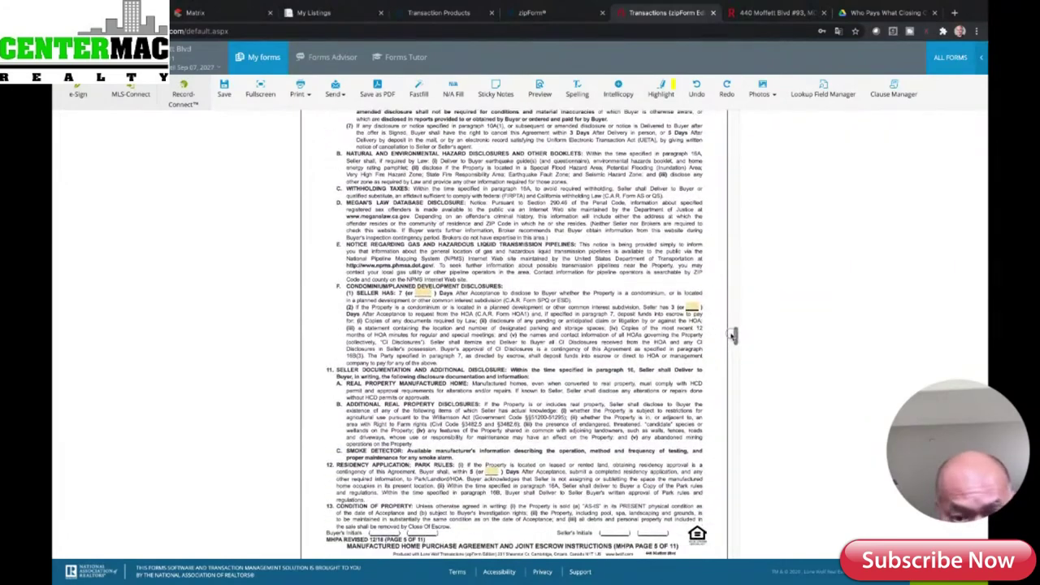
drag(732, 334, 721, 494)
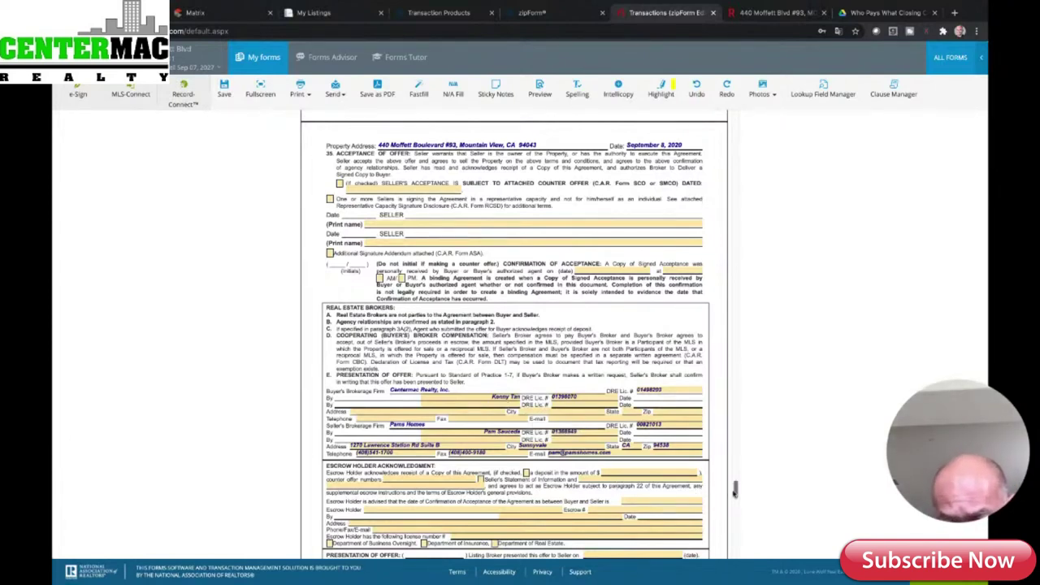
drag(736, 490, 740, 563)
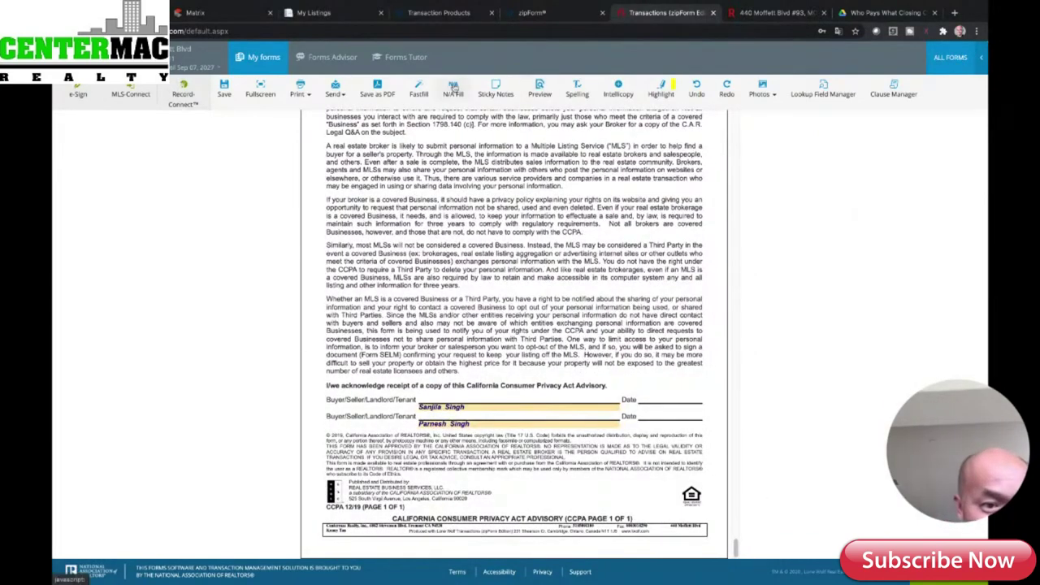
- Save the filled form and close the editor back to the Documents page
click(225, 89)
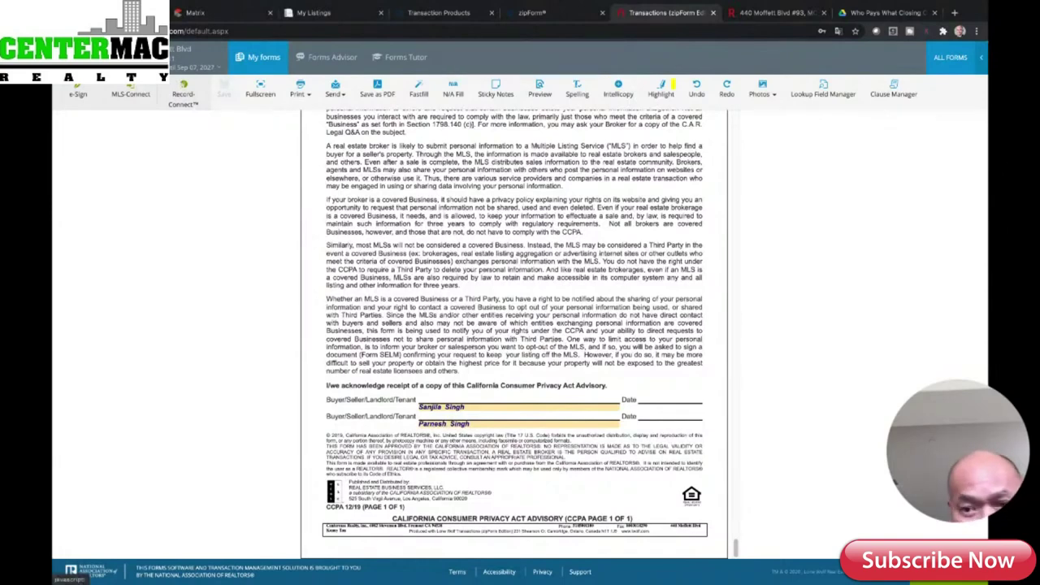
click(951, 57)
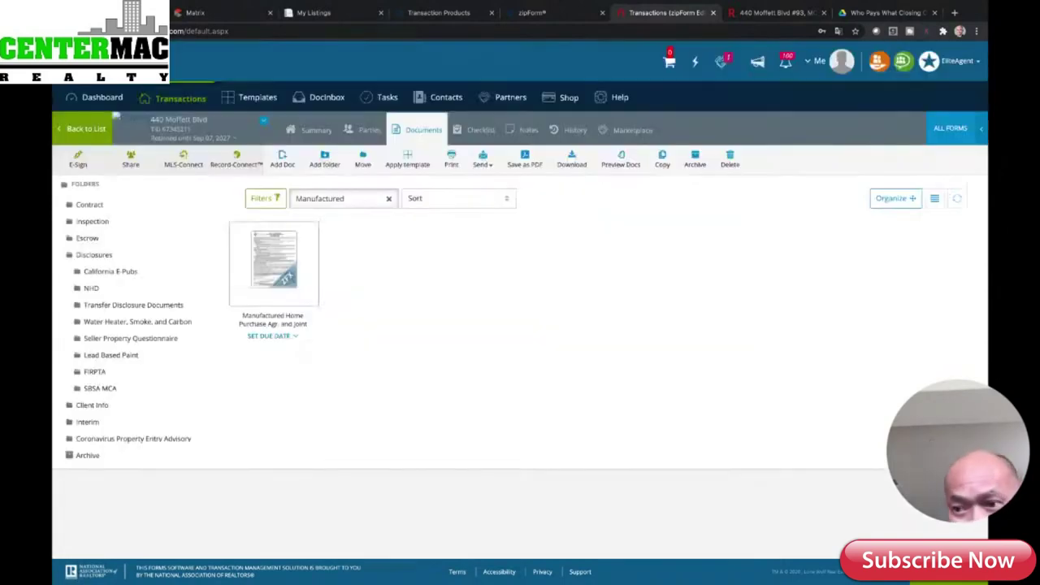
- Add the Manufactured Home/Mobilehome Transfer Disclosure Statement from the form library
click(965, 130)
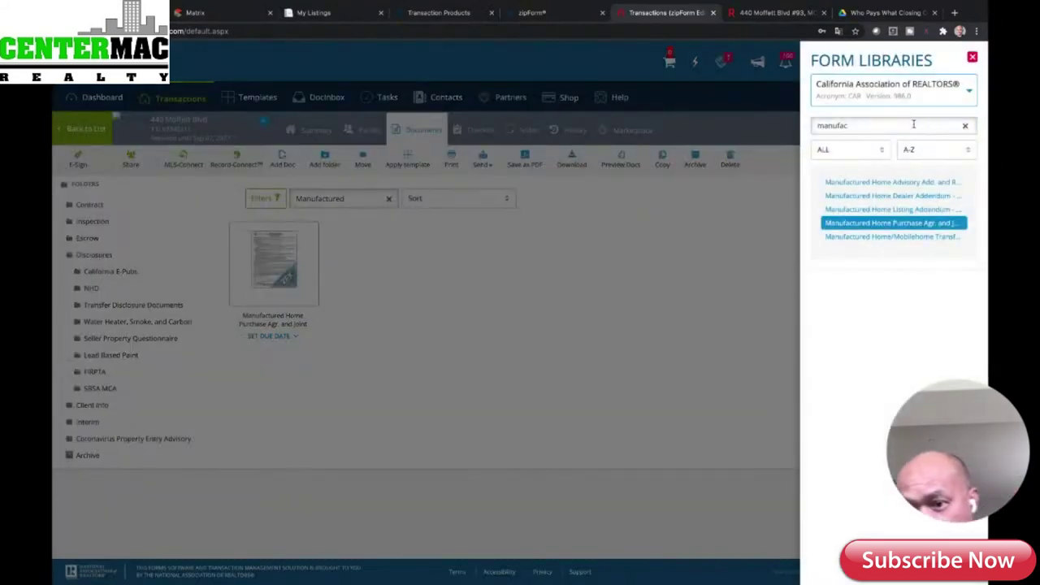
click(908, 183)
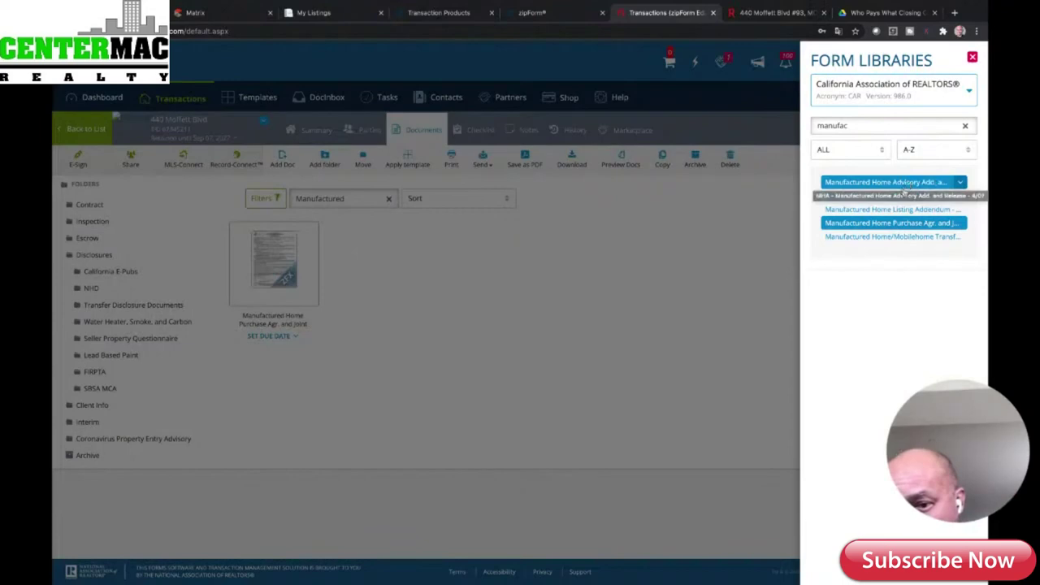
click(906, 185)
click(906, 197)
click(906, 199)
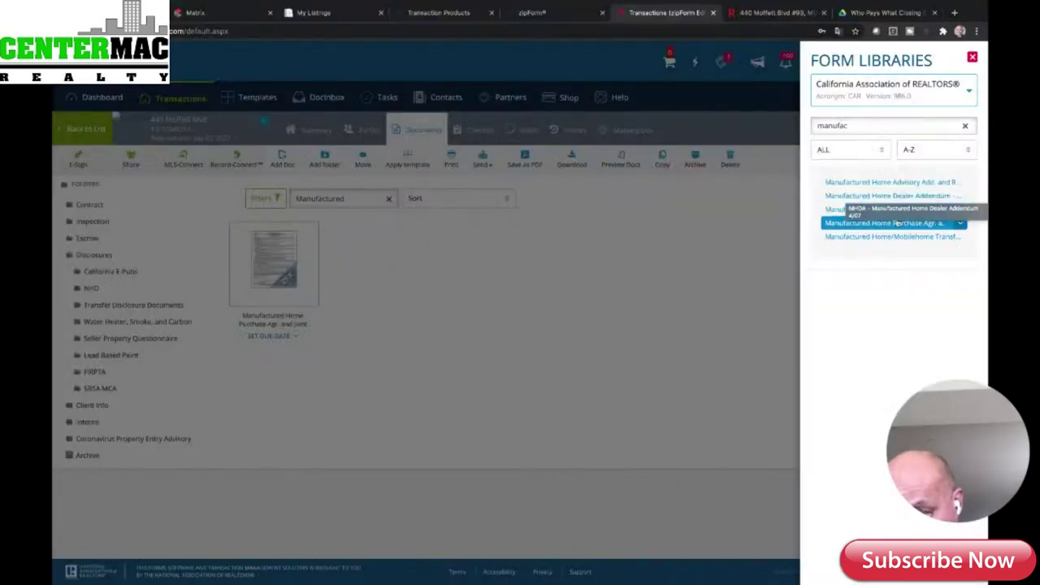
click(899, 237)
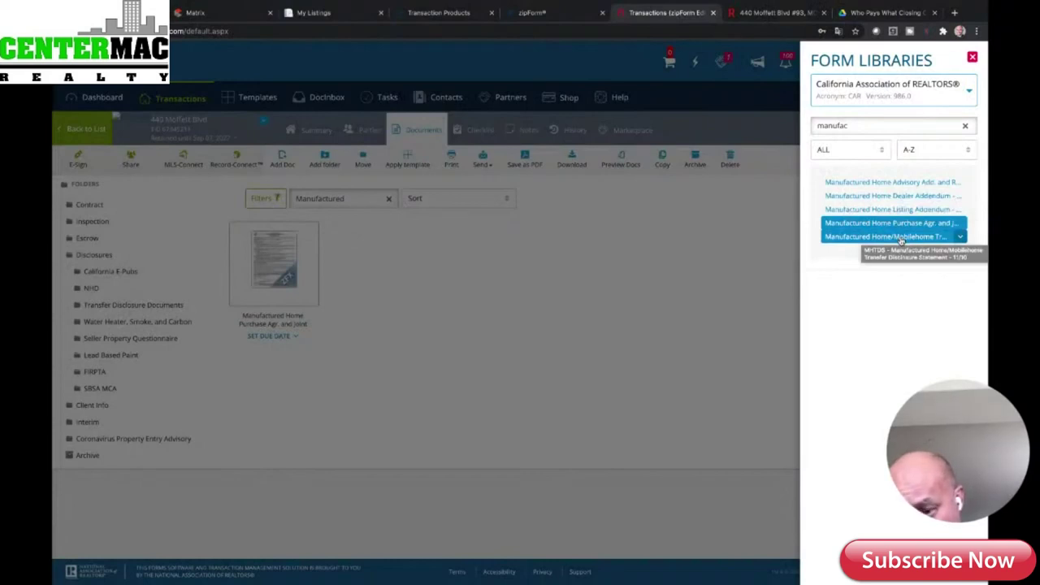
click(900, 236)
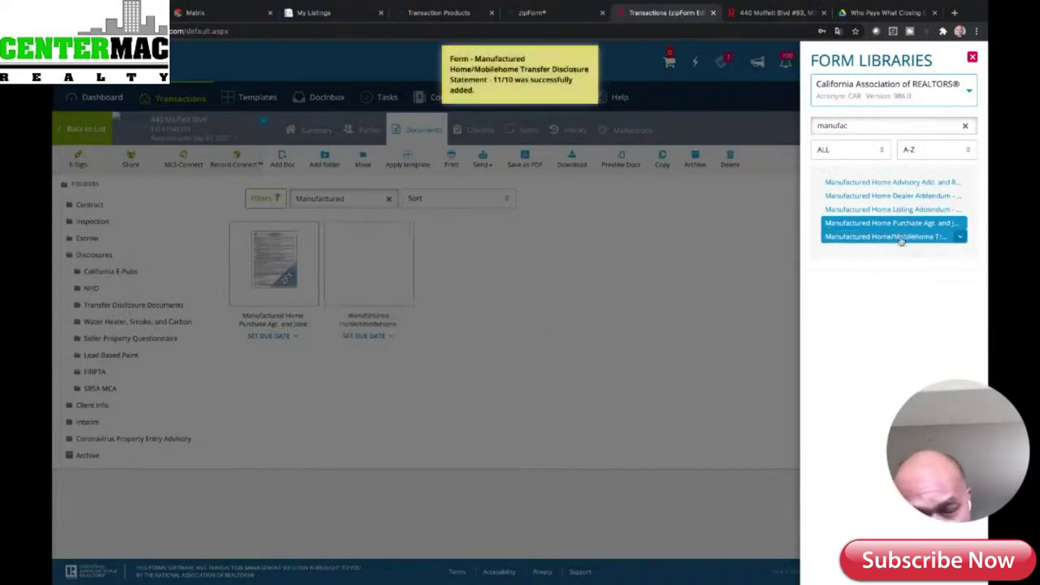
- Add the Manufactured Home Advisory Add. and Release form and open it for review
click(929, 212)
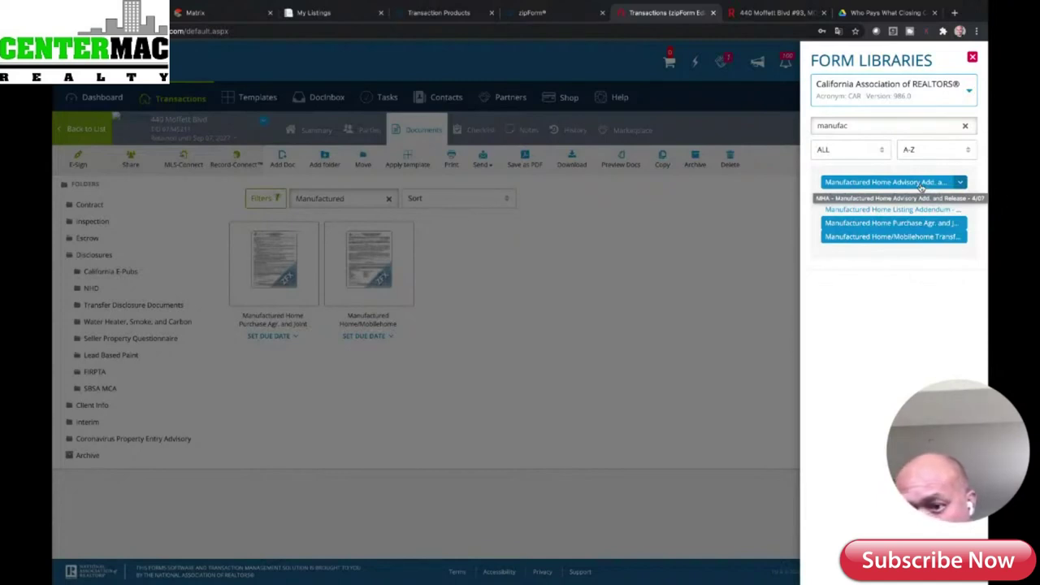
click(920, 186)
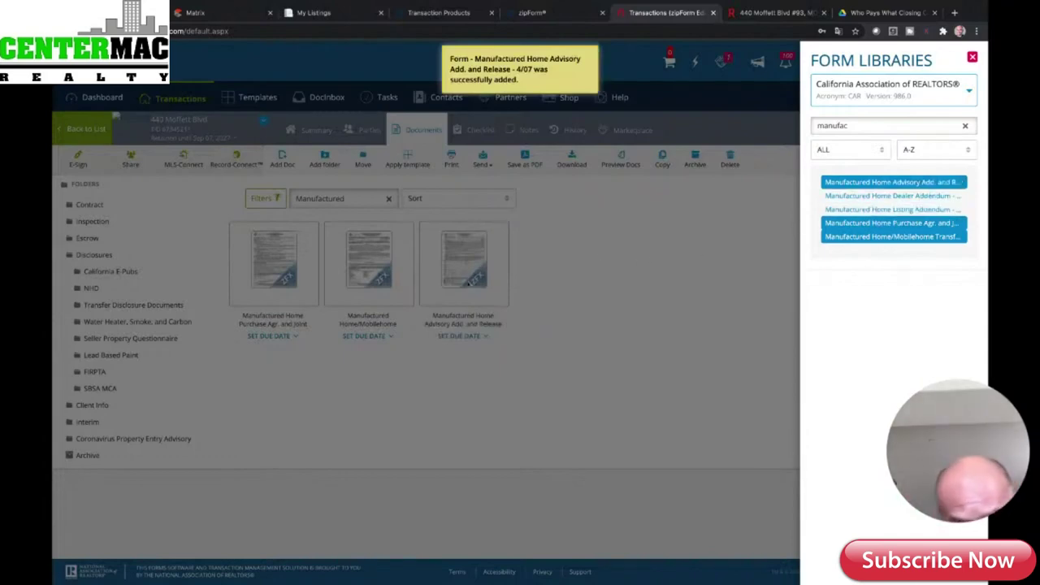
click(468, 282)
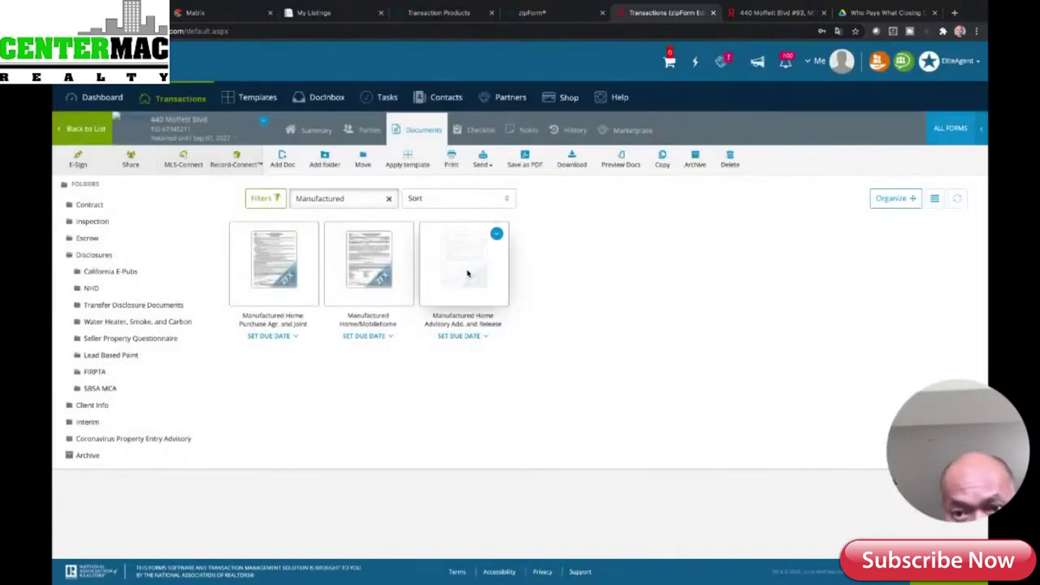
click(468, 273)
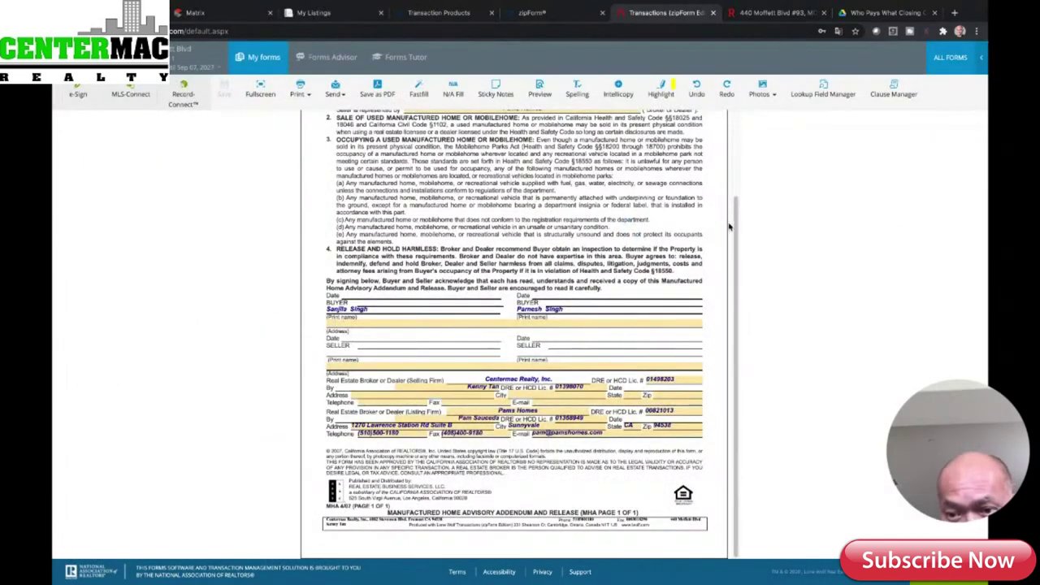
drag(730, 230, 727, 154)
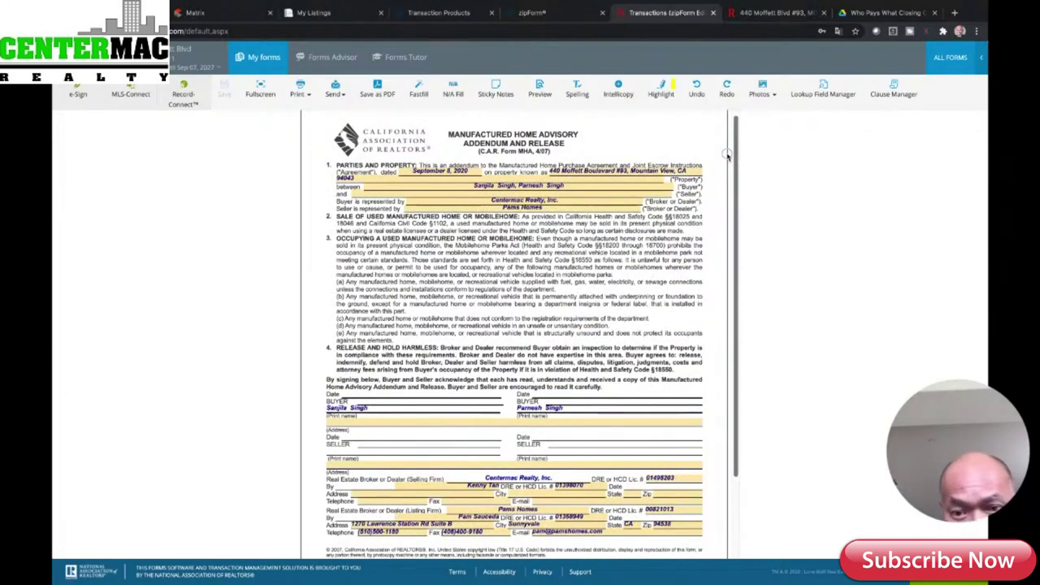
scroll(727, 162, down, 2)
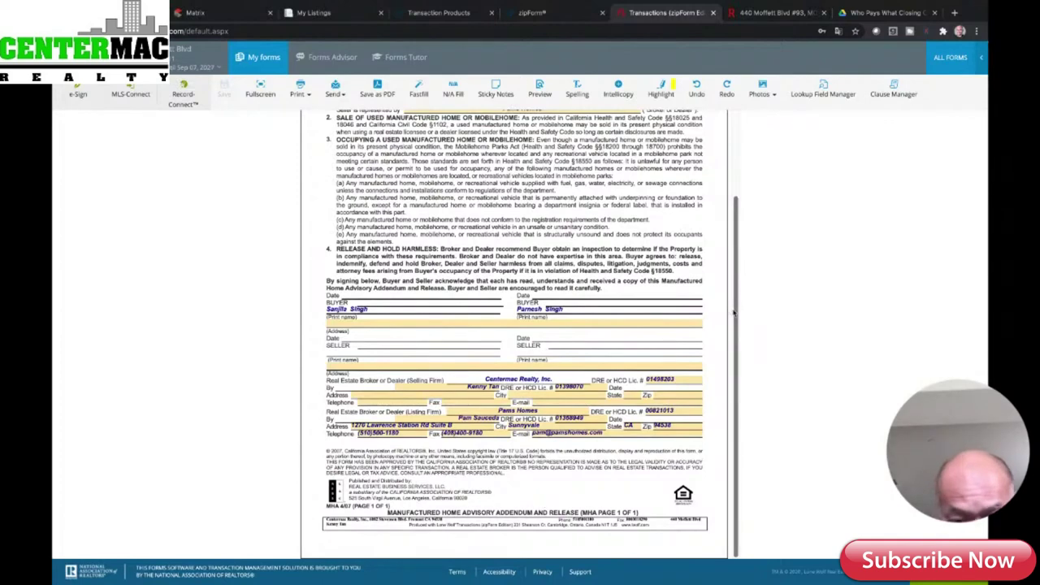
drag(732, 311, 738, 168)
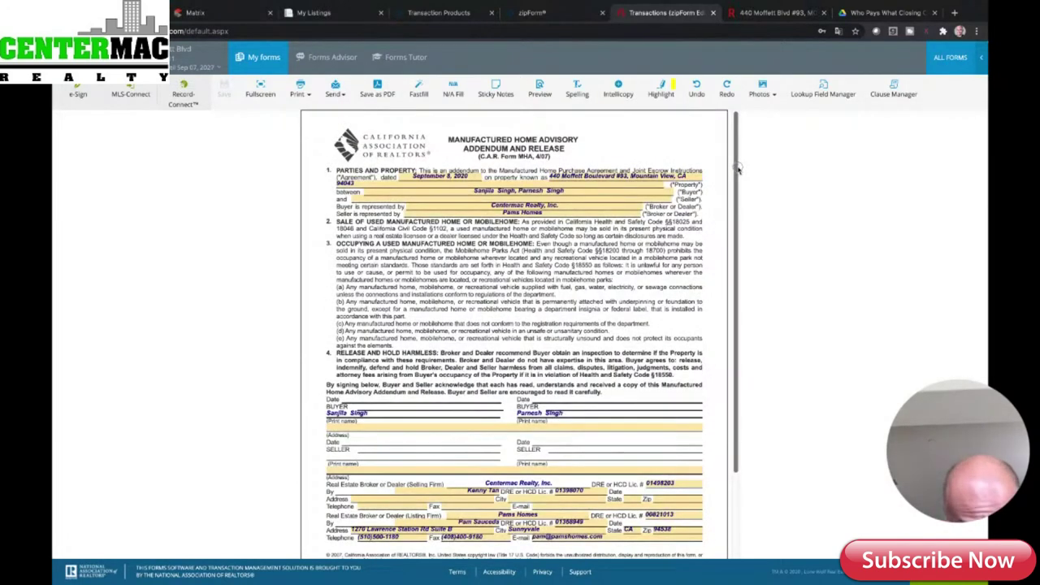
scroll(729, 244, down, 2)
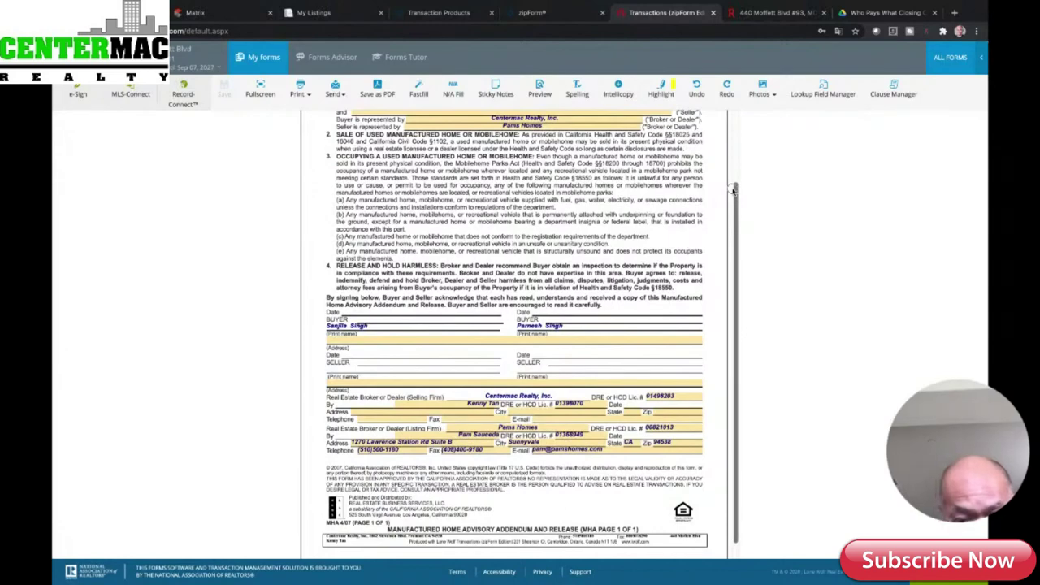
drag(733, 189, 726, 136)
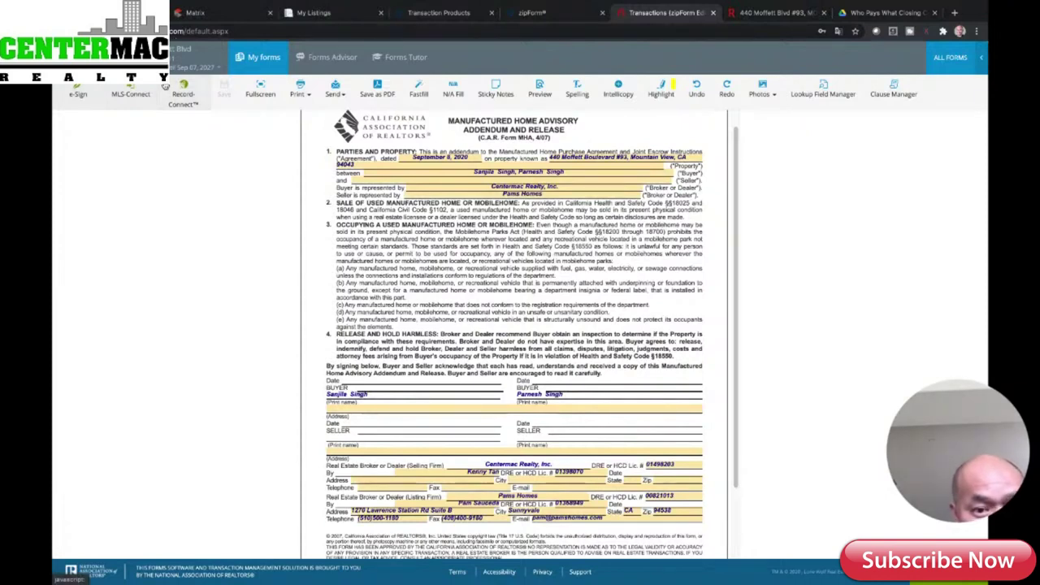
click(173, 63)
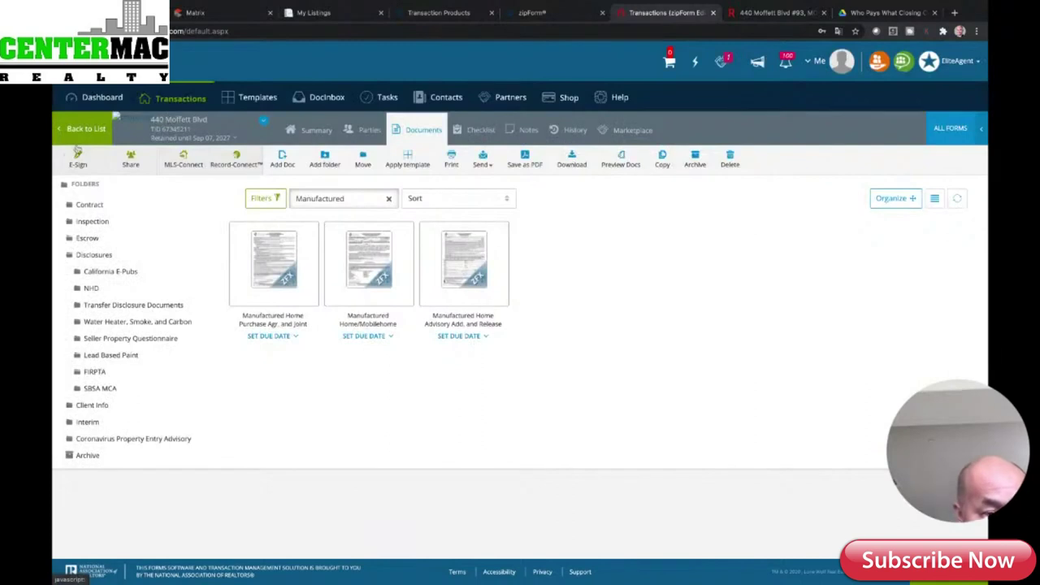
- Create Signature Packet 2 containing the MHPA and MHA documents
click(77, 165)
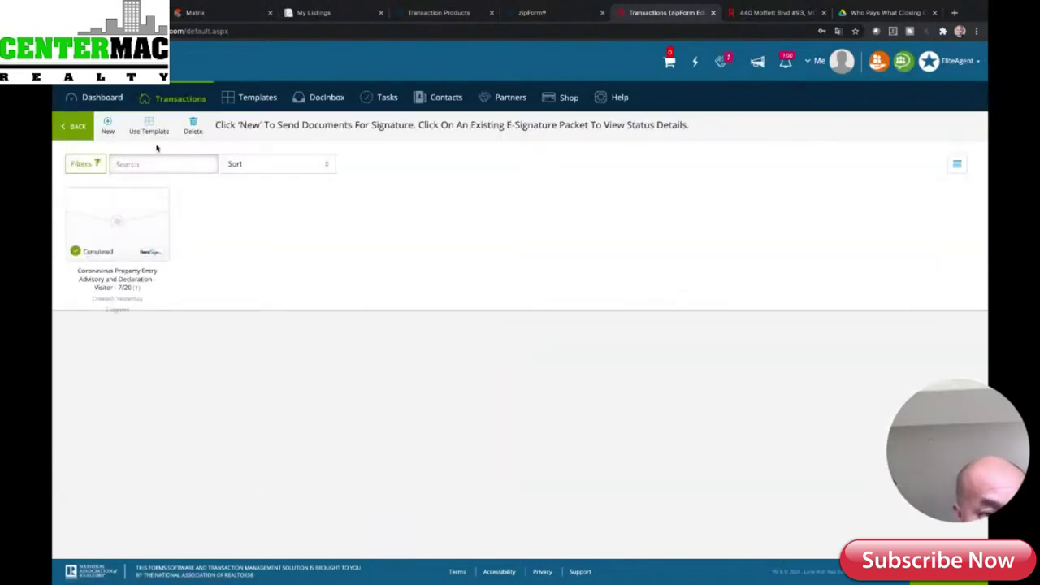
click(107, 124)
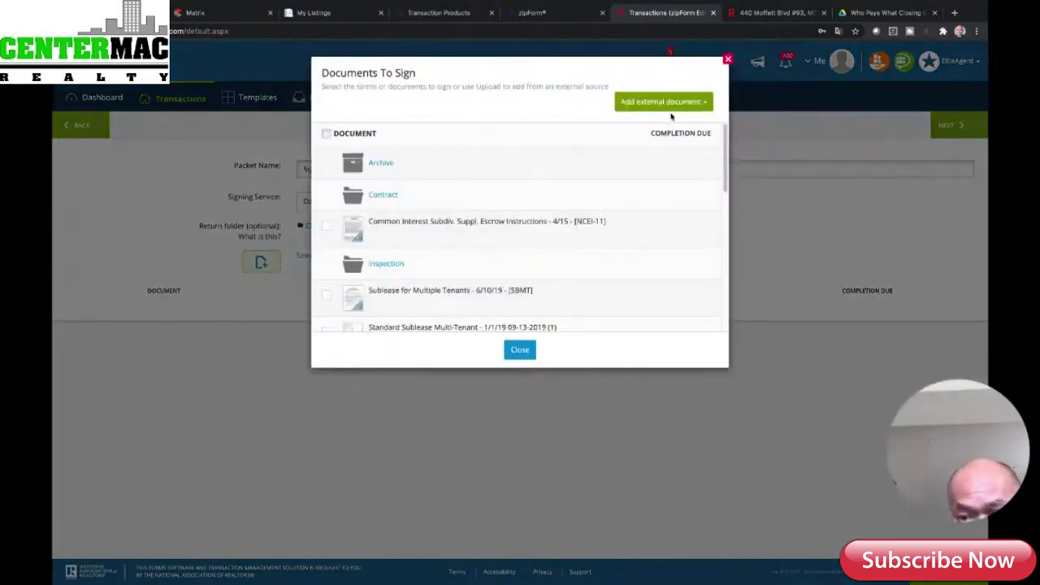
drag(727, 158, 731, 318)
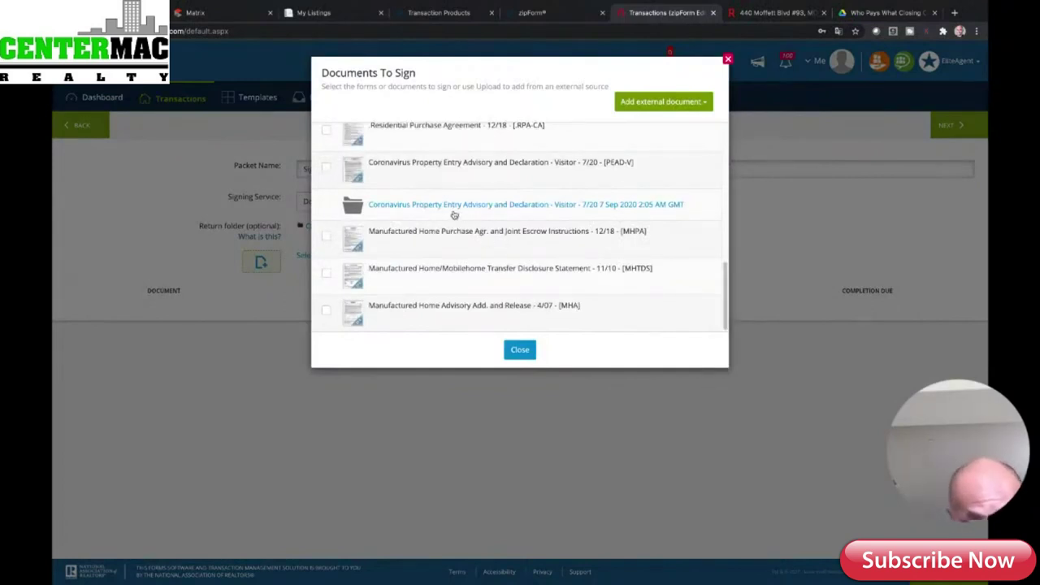
click(328, 236)
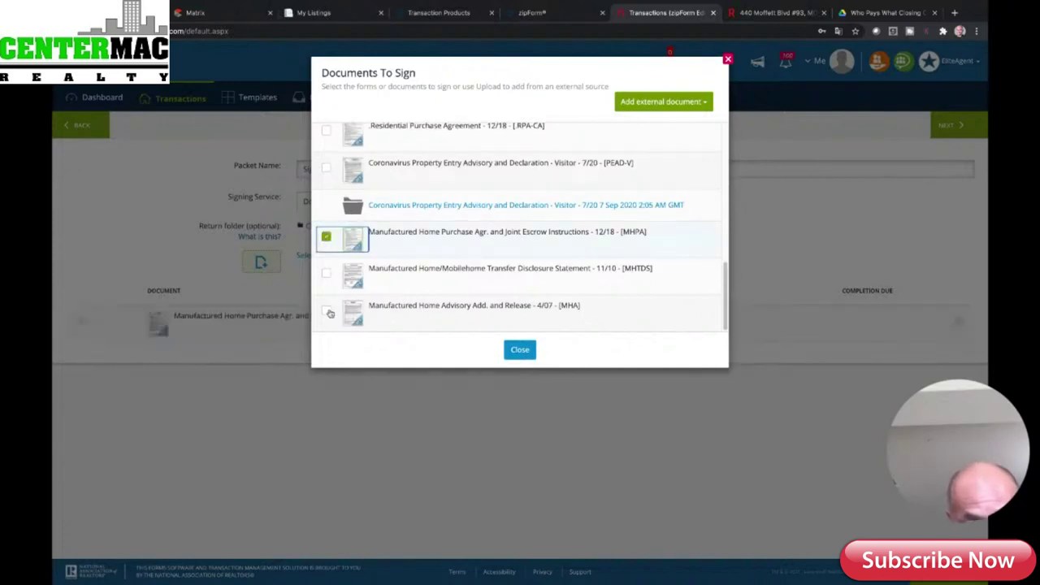
click(327, 311)
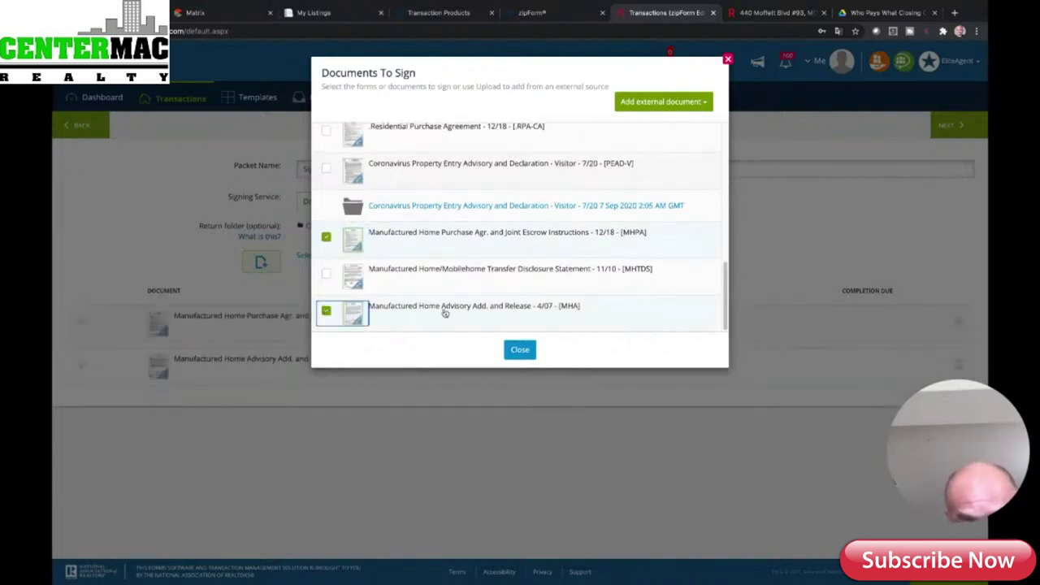
click(519, 350)
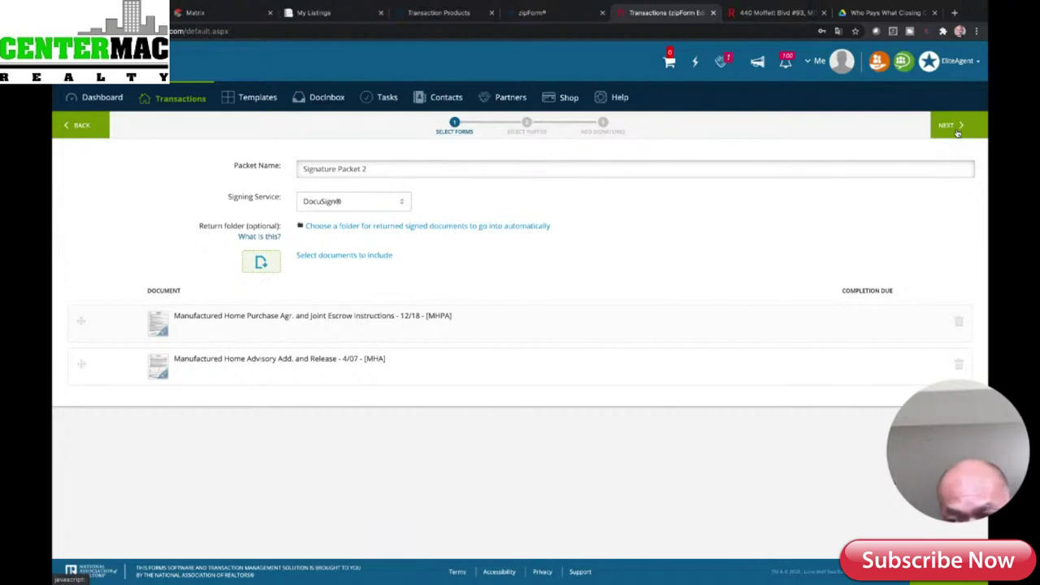
- Move the packet to Select Parties and dismiss the Transaction Parties contacts dialog
click(947, 125)
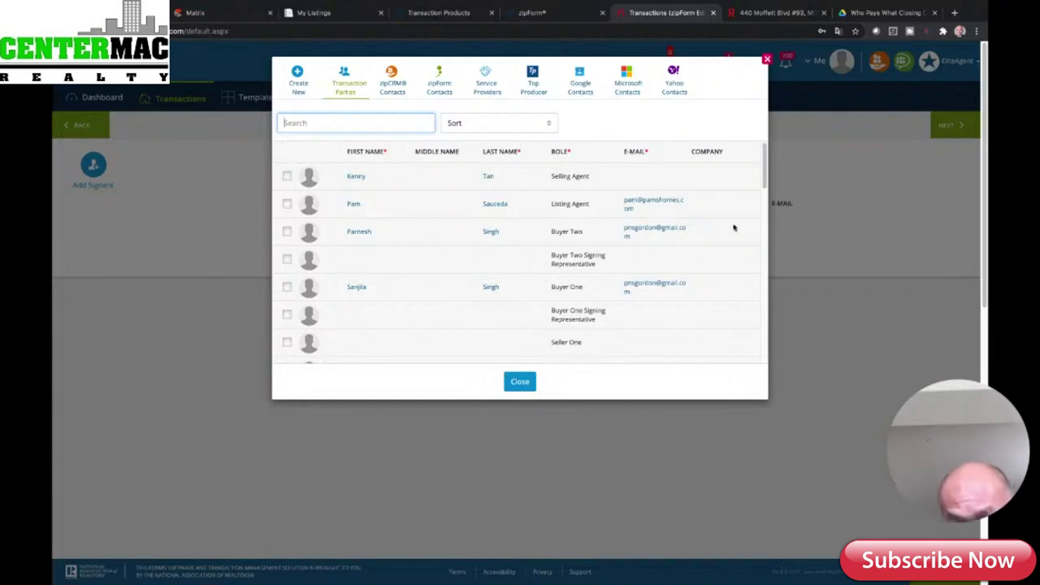
click(767, 60)
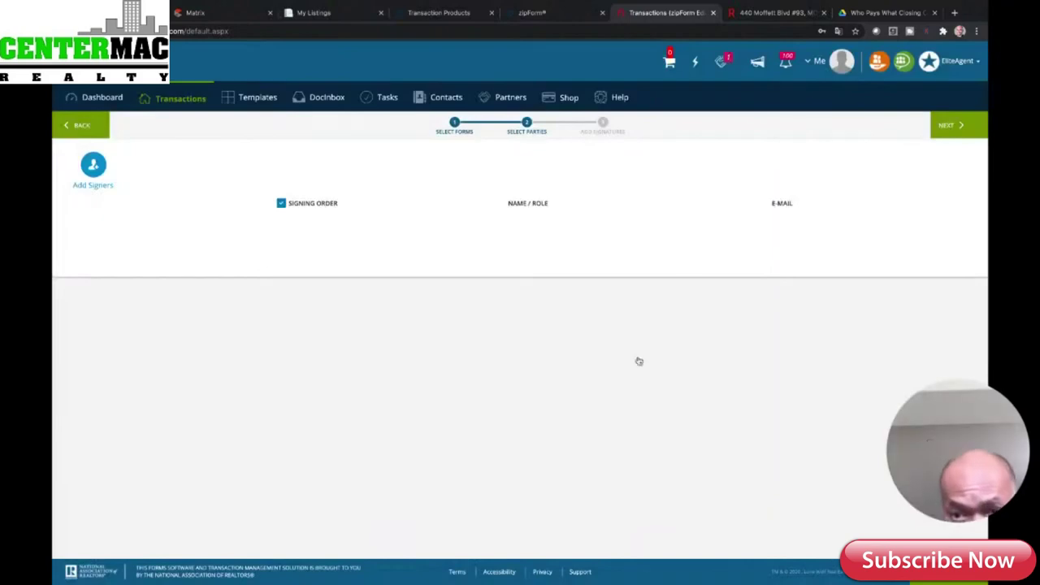